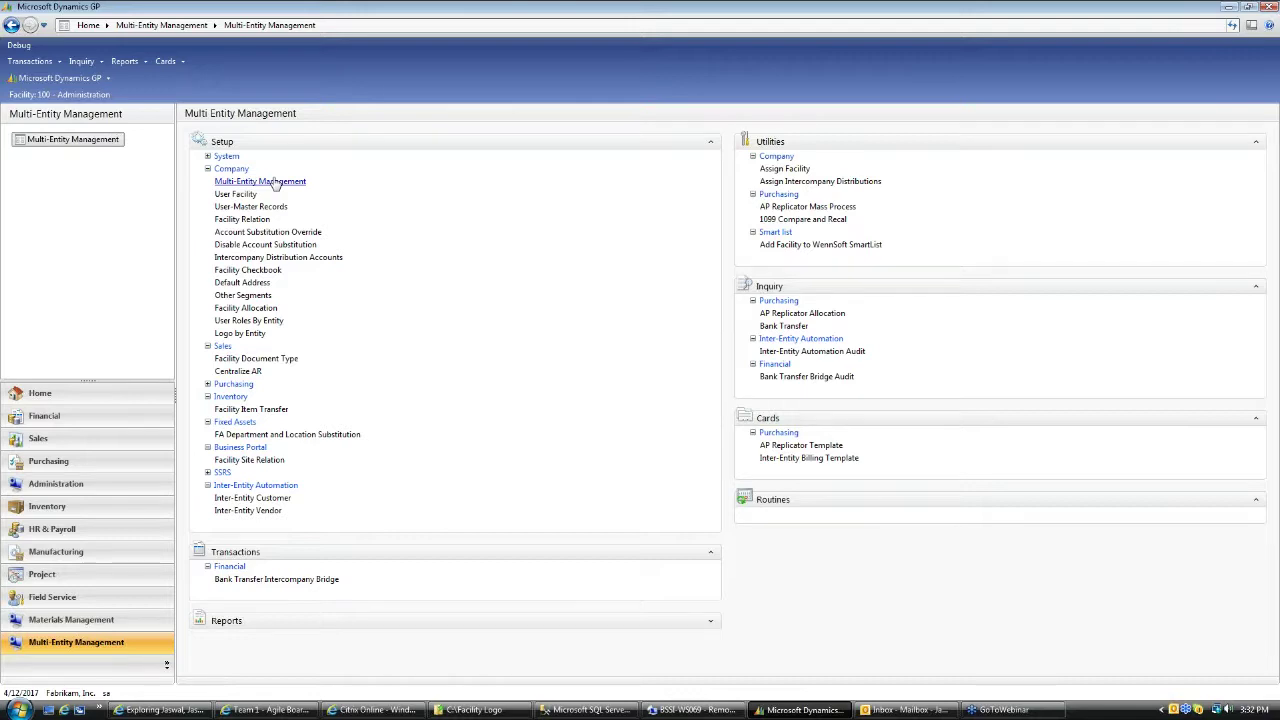
- Open Report Writer for the Microsoft Dynamics GP product
click(78, 86)
mouse_move(76, 145)
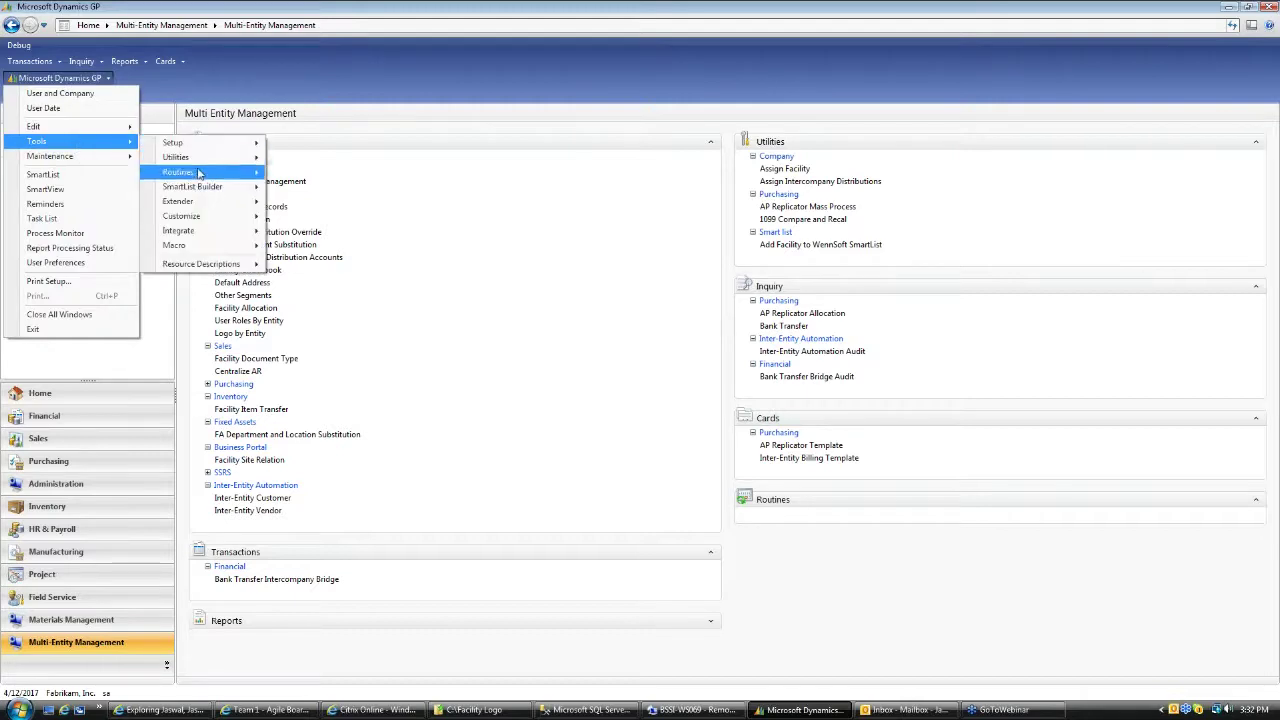
mouse_move(195, 218)
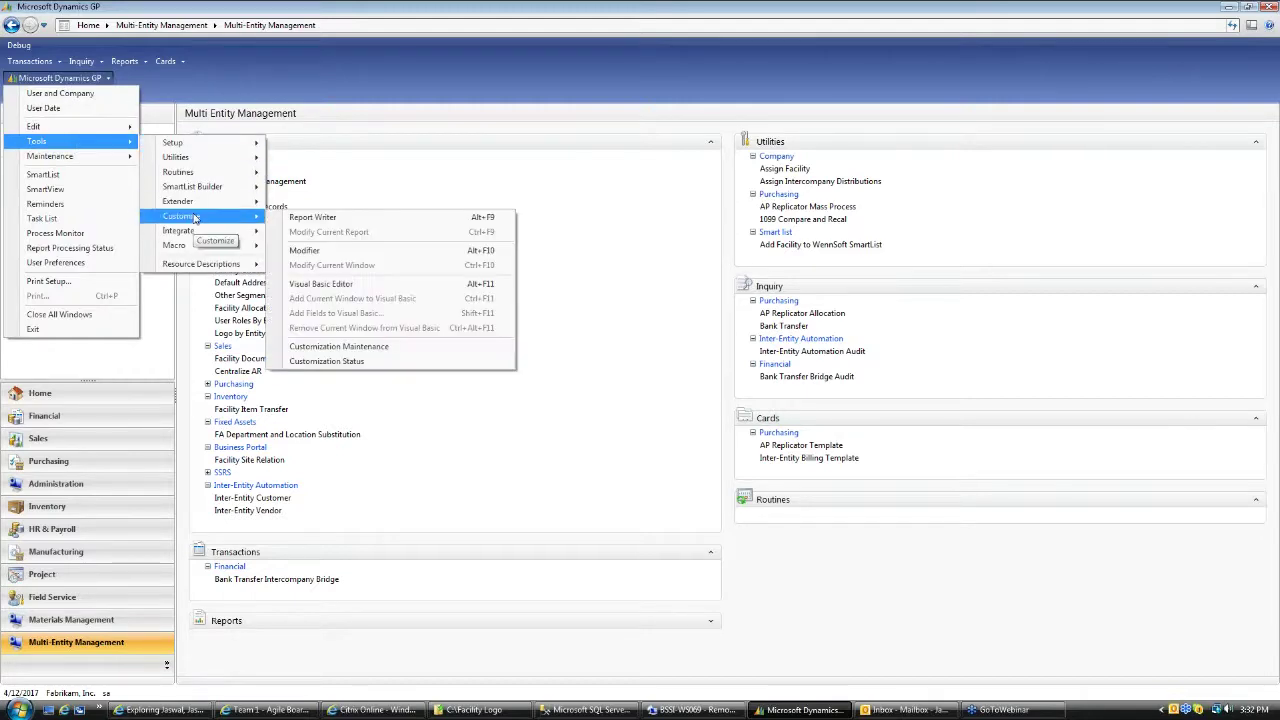
click(293, 220)
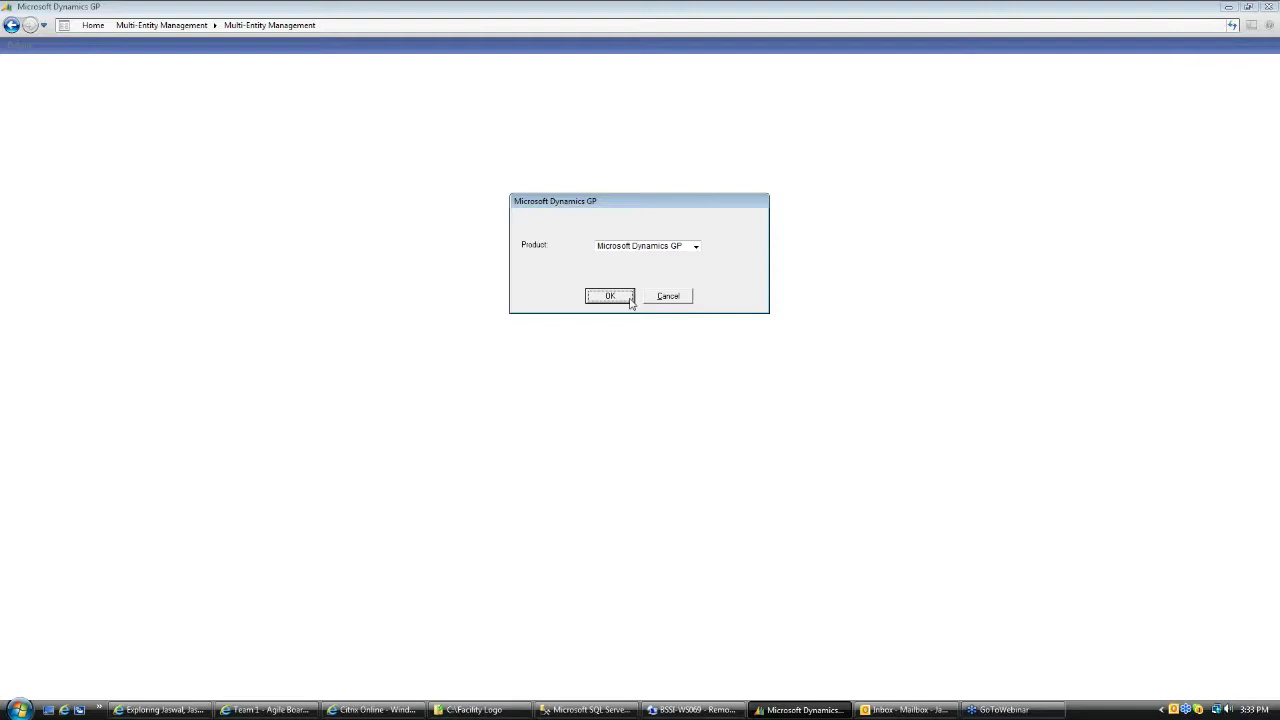
click(629, 300)
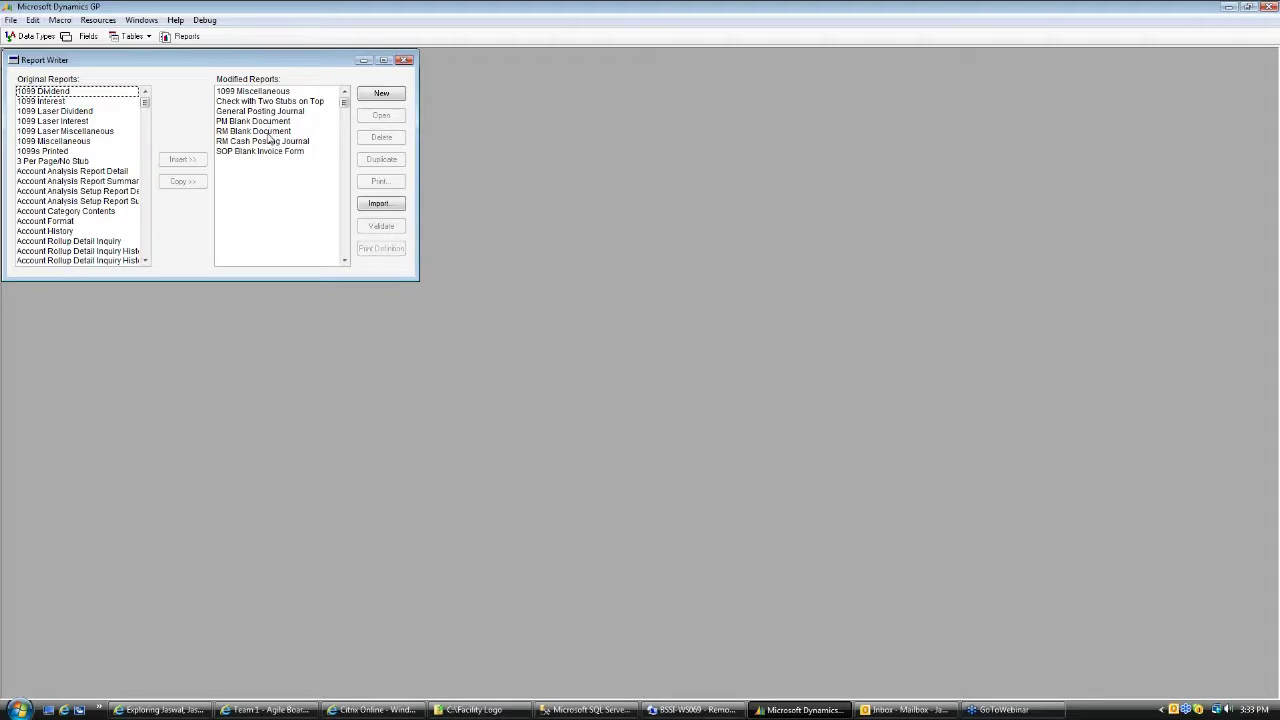
- Open the modified report RM Blank Document and display its report layout
click(267, 134)
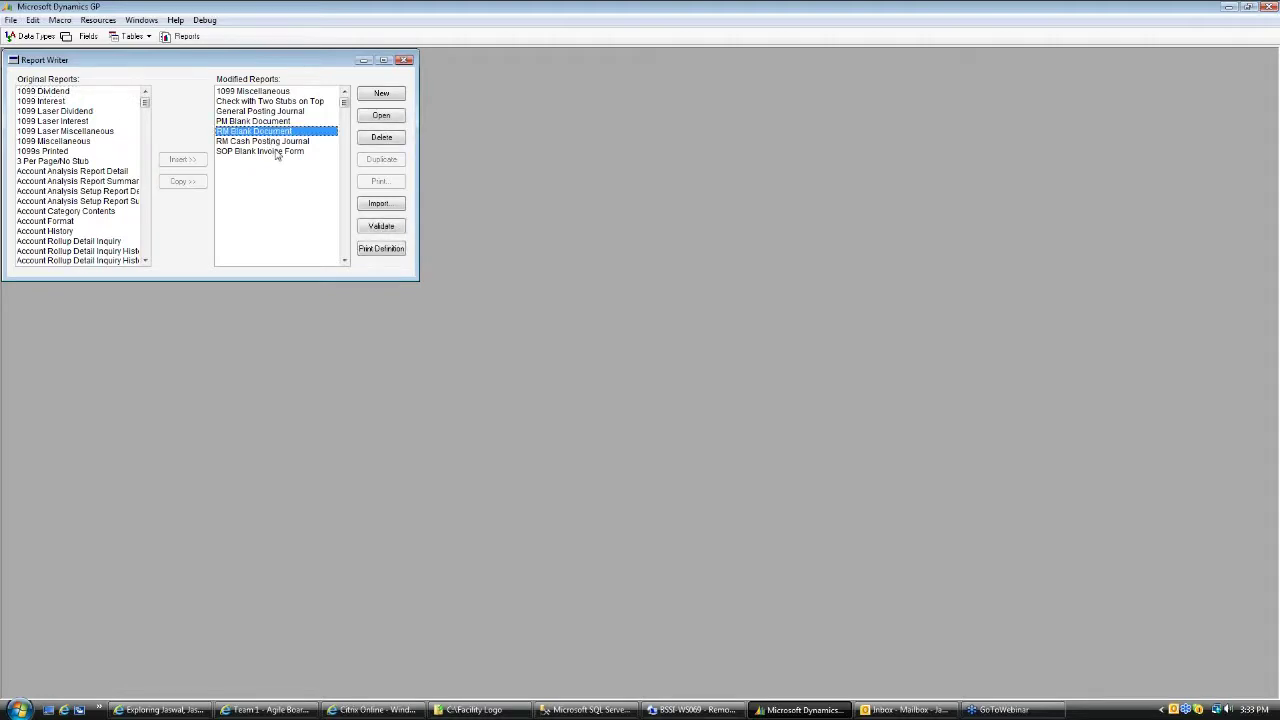
click(378, 118)
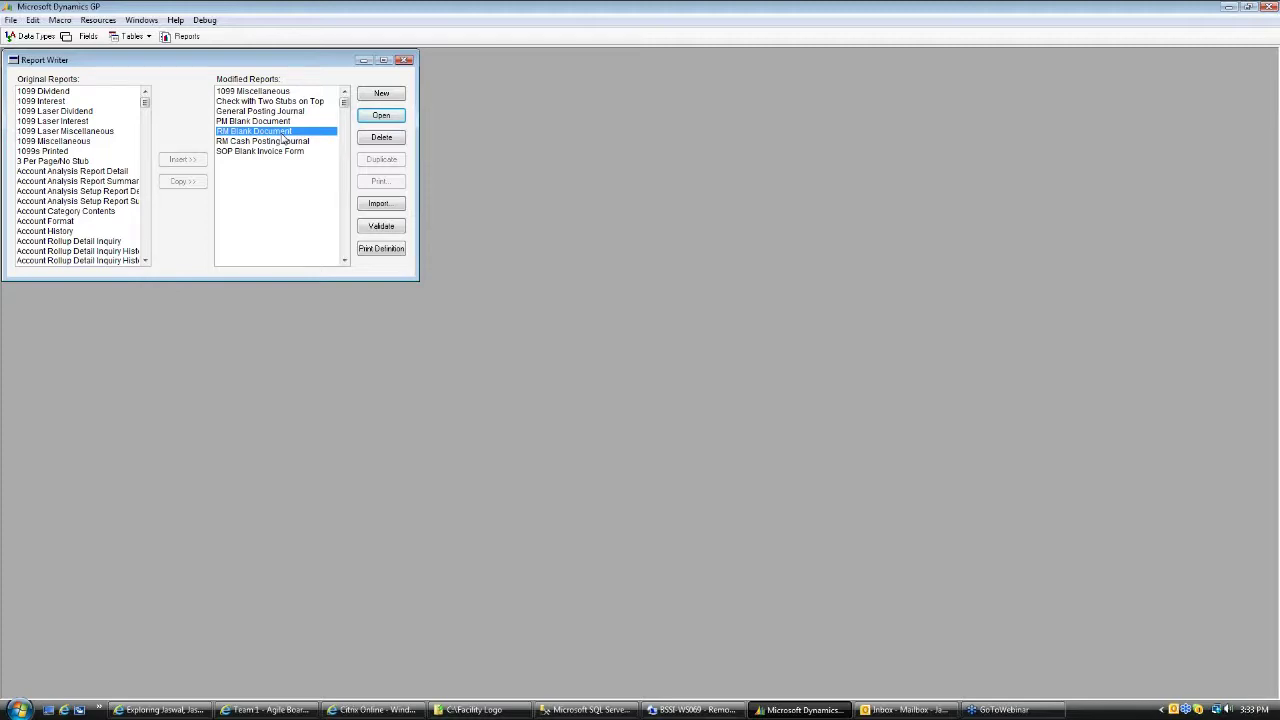
click(369, 121)
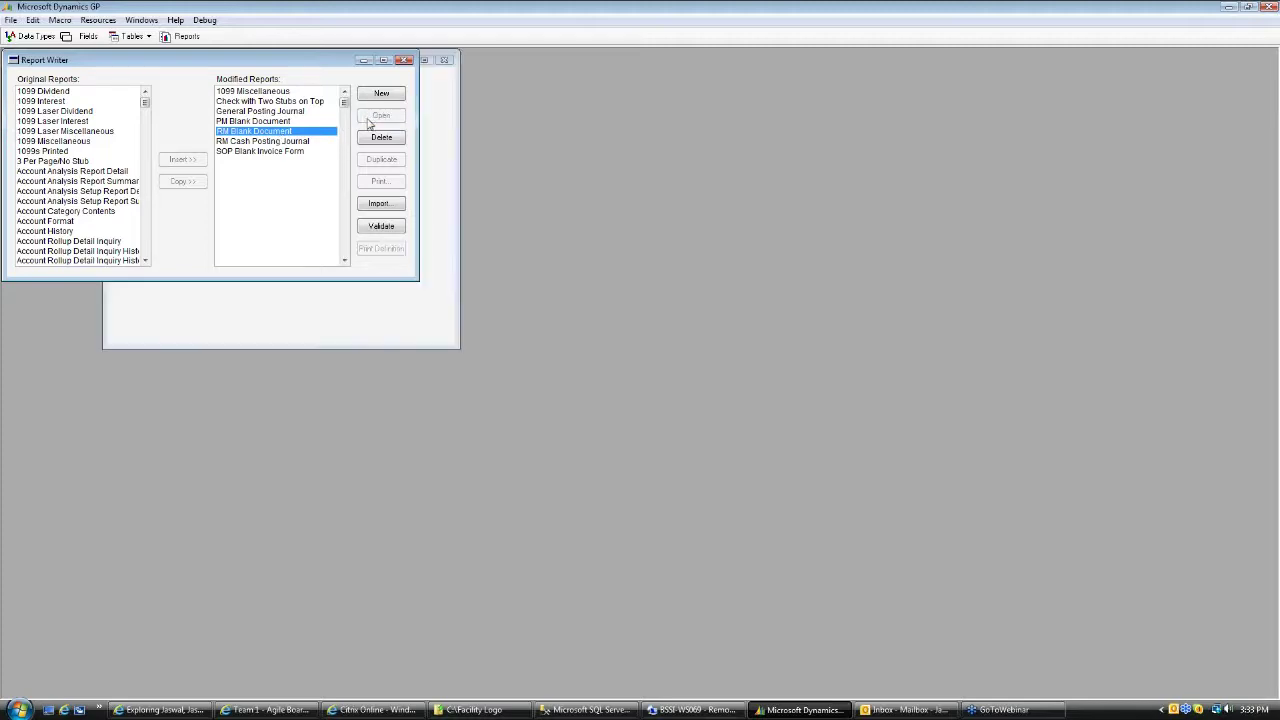
click(413, 149)
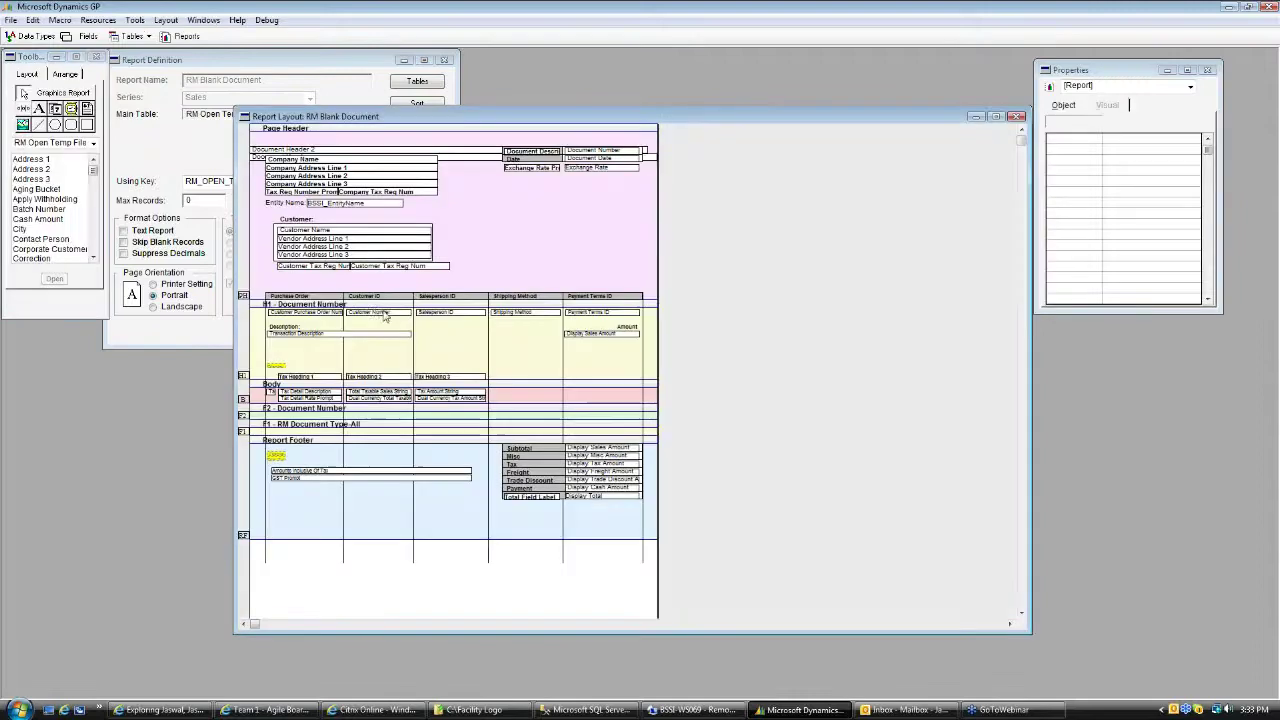
- Select the BSSI_EntityName field in the page header and open its definition from the calculated fields
click(318, 205)
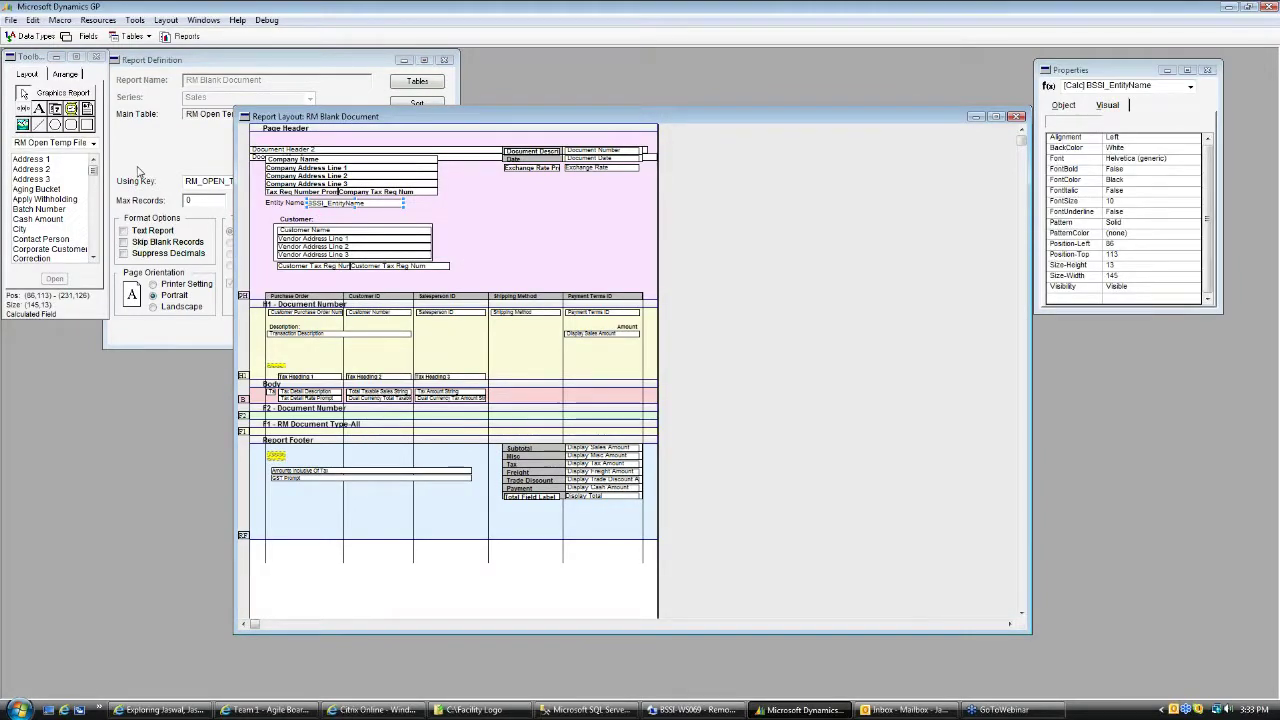
click(93, 143)
click(55, 178)
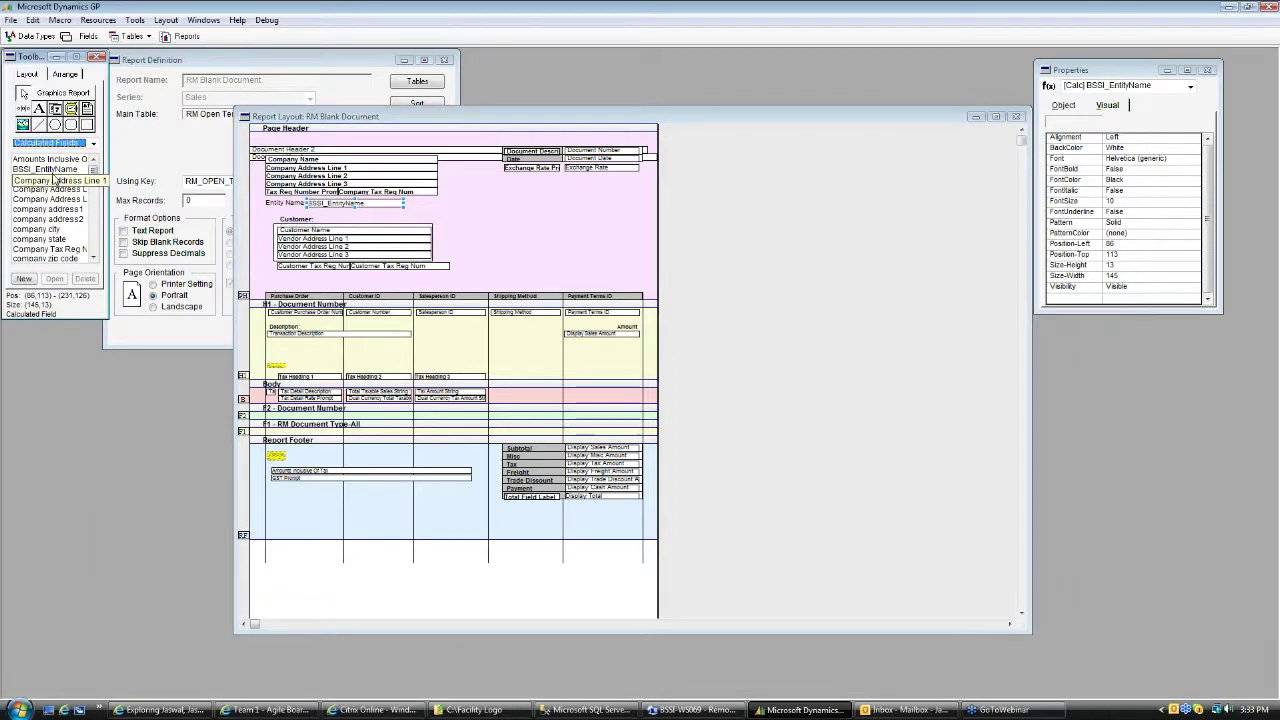
click(54, 279)
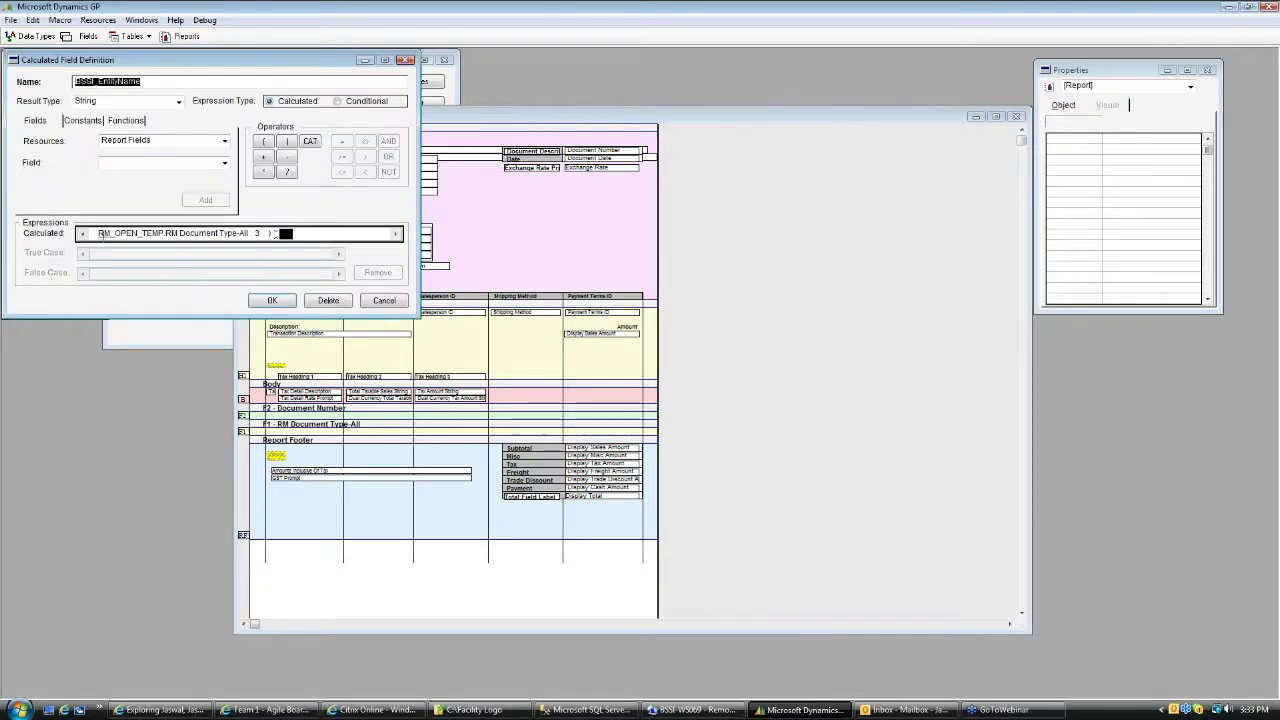
- Examine the full calculated expression of BSSI_EntityName, including its function script and parameters, and close the definition without changes
click(83, 234)
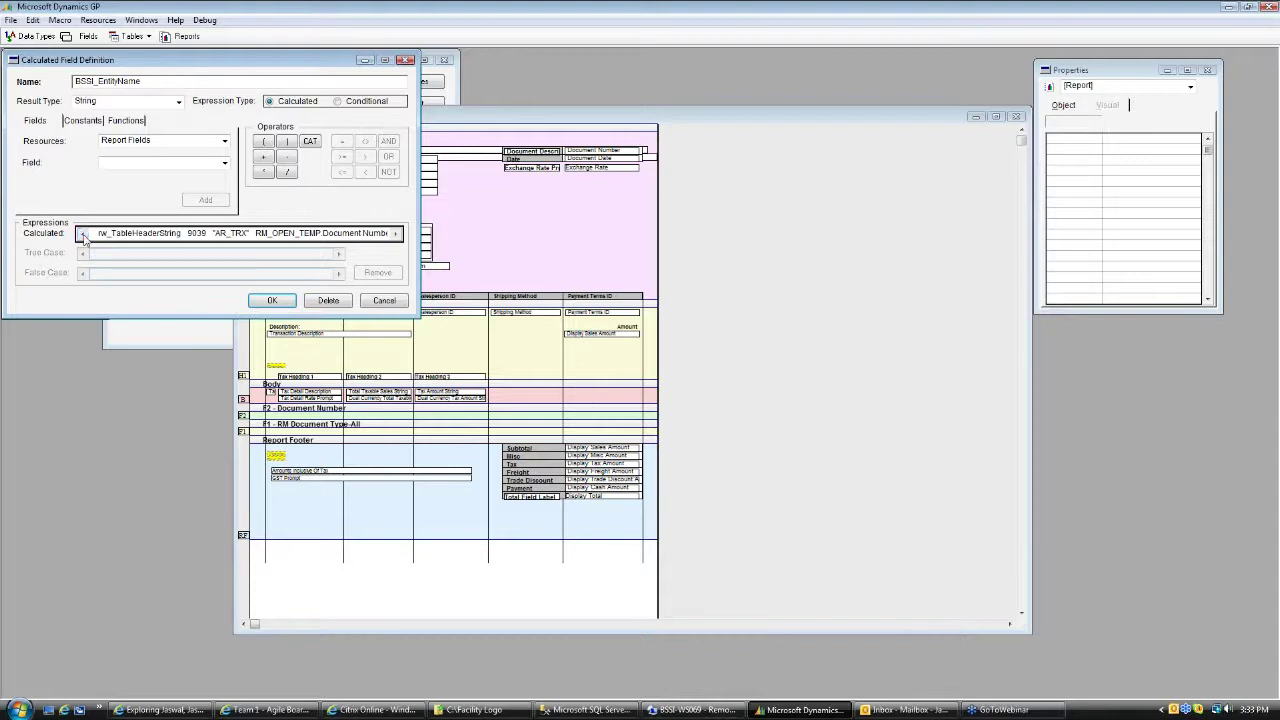
click(83, 234)
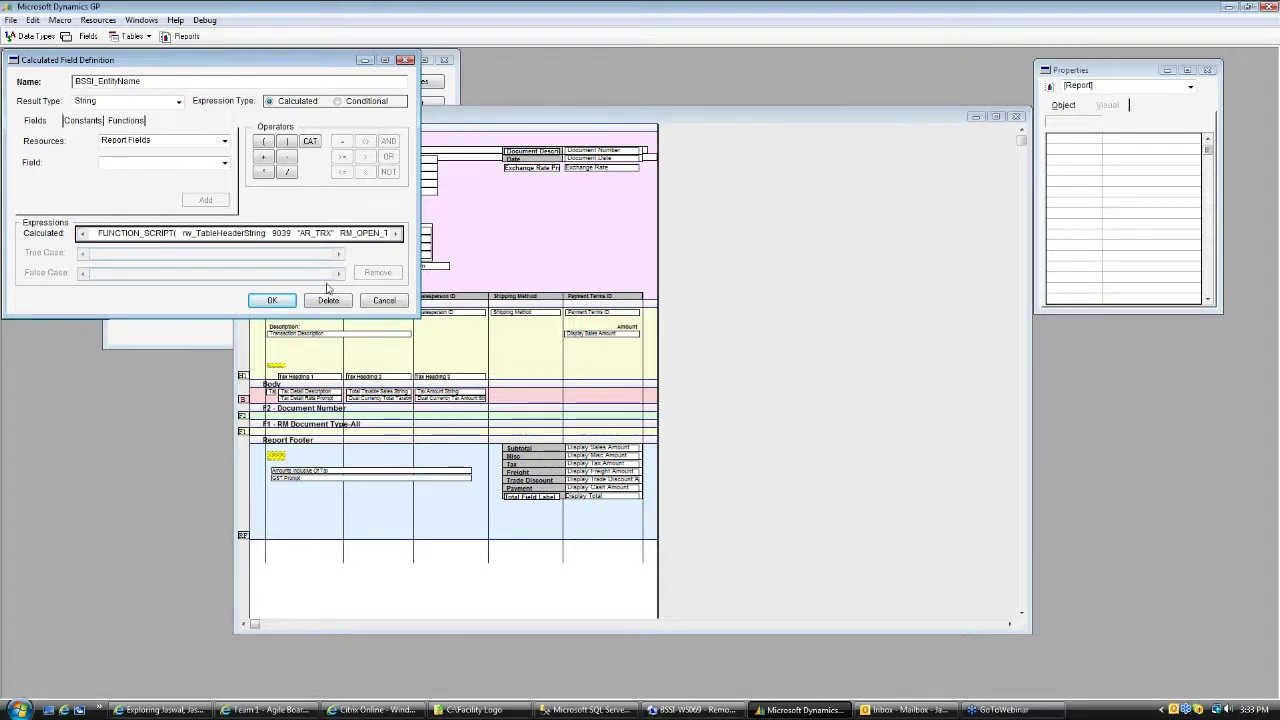
click(273, 233)
double_click(280, 233)
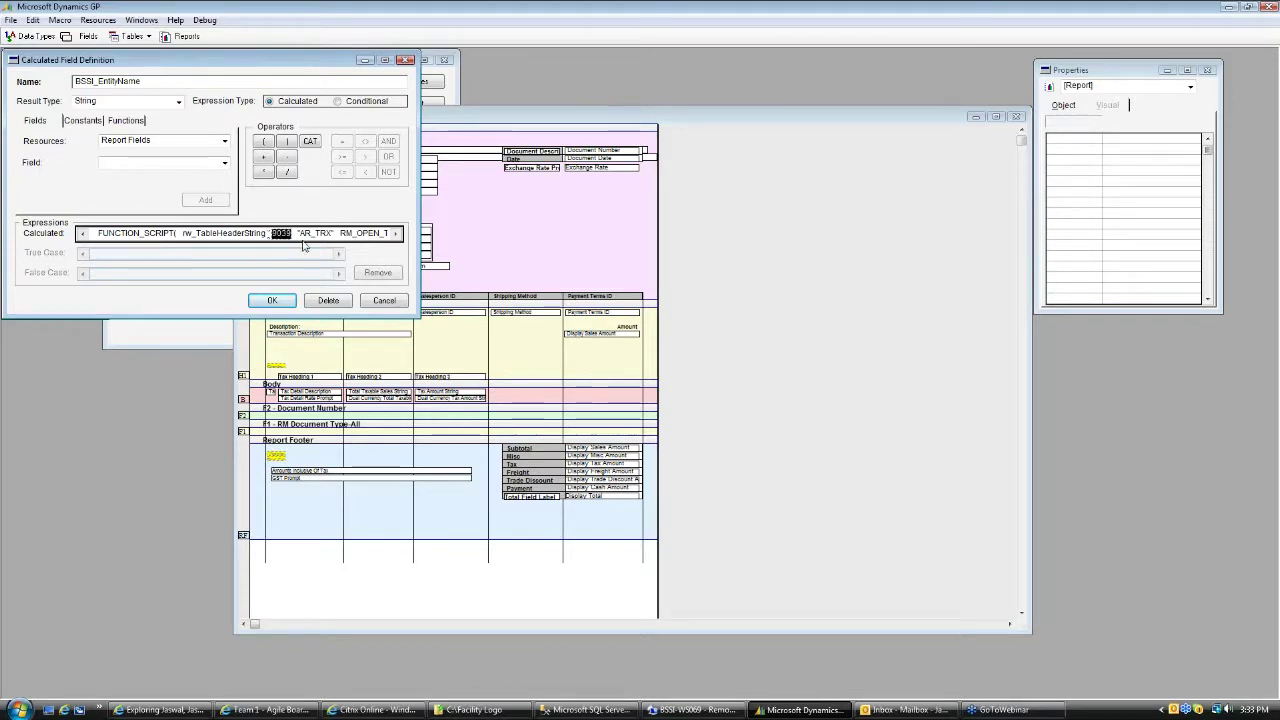
click(395, 234)
click(395, 234)
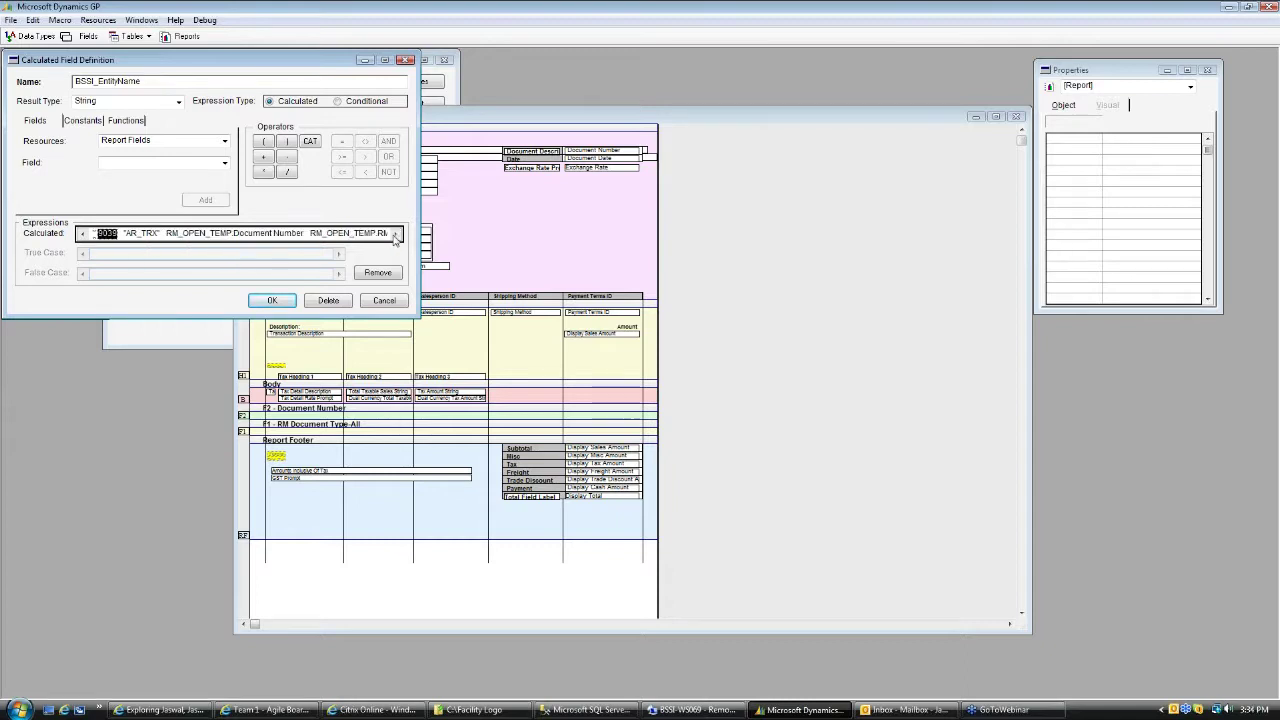
click(395, 234)
click(395, 234)
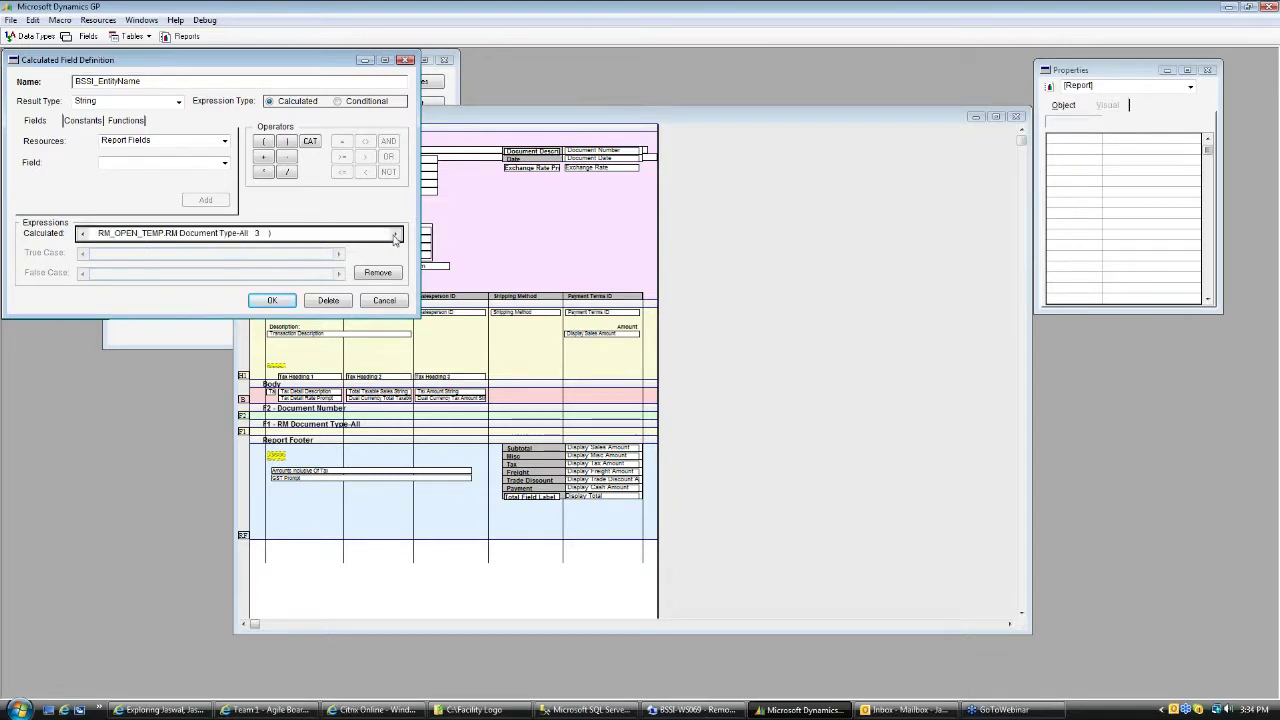
double_click(258, 233)
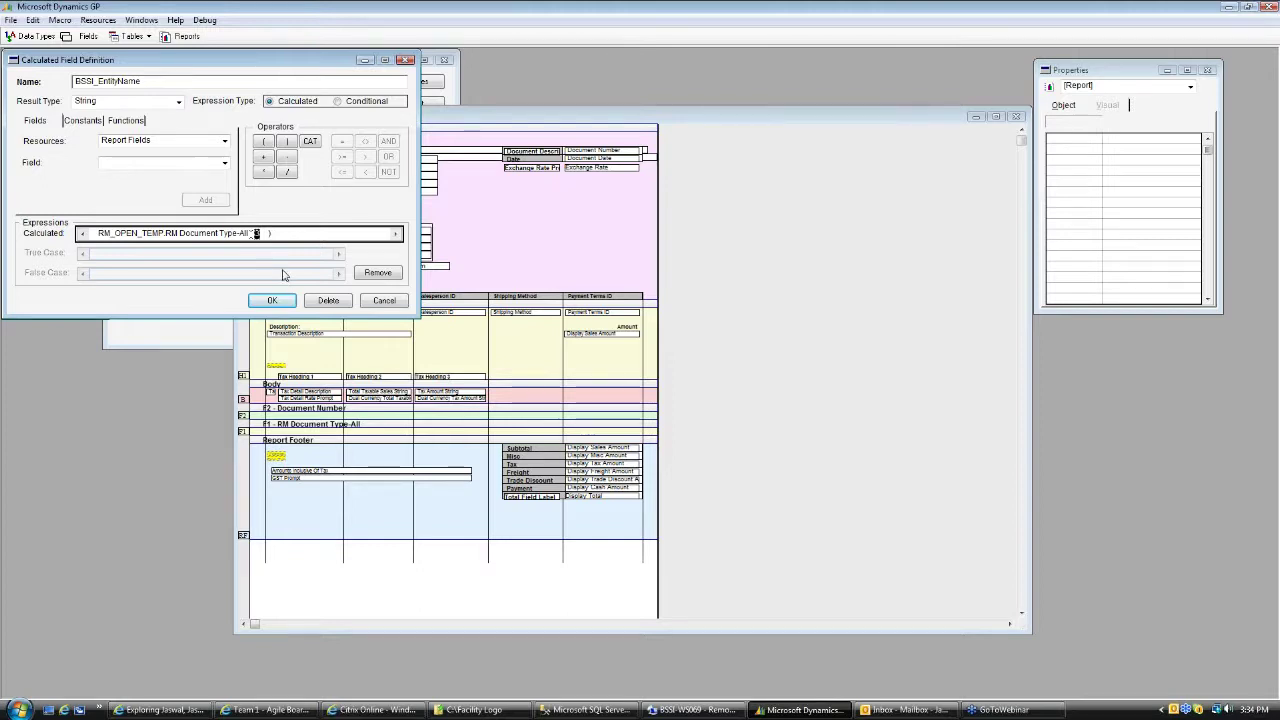
click(384, 301)
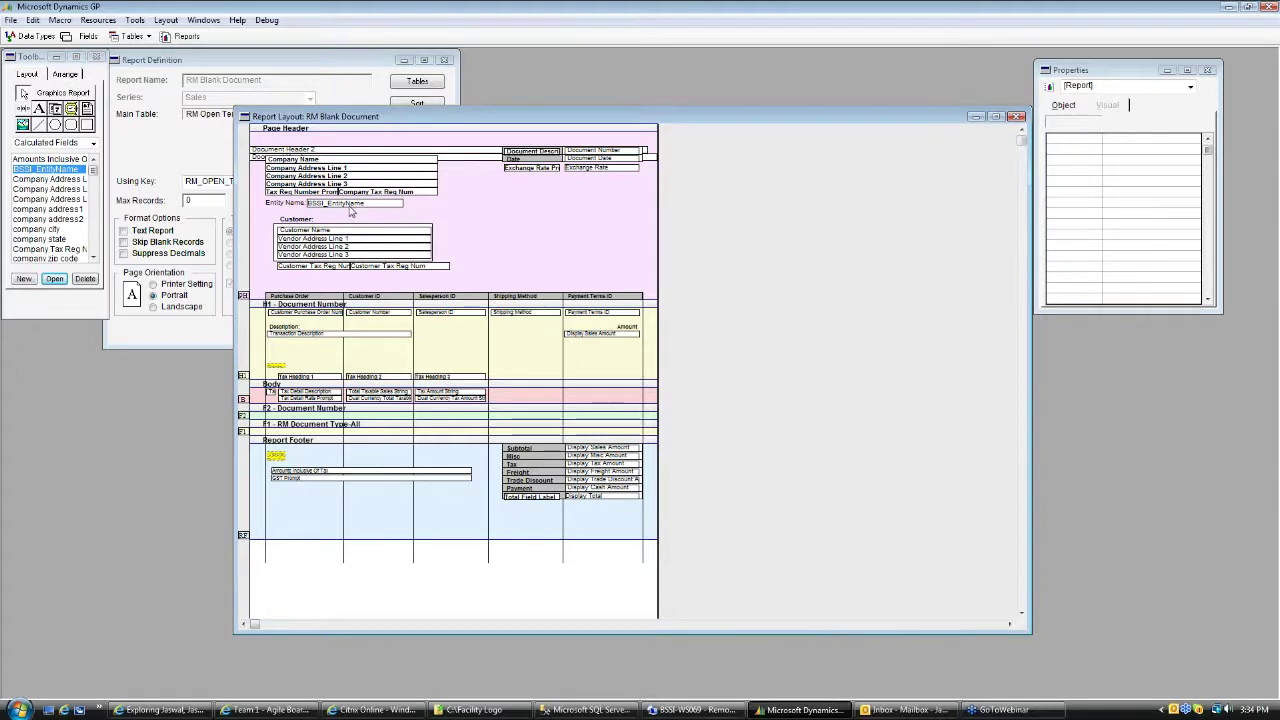
- Return from Report Writer to Microsoft Dynamics GP and open the Alternate/Modified Forms and Reports setup for the DEFAULTUSER ID
click(350, 204)
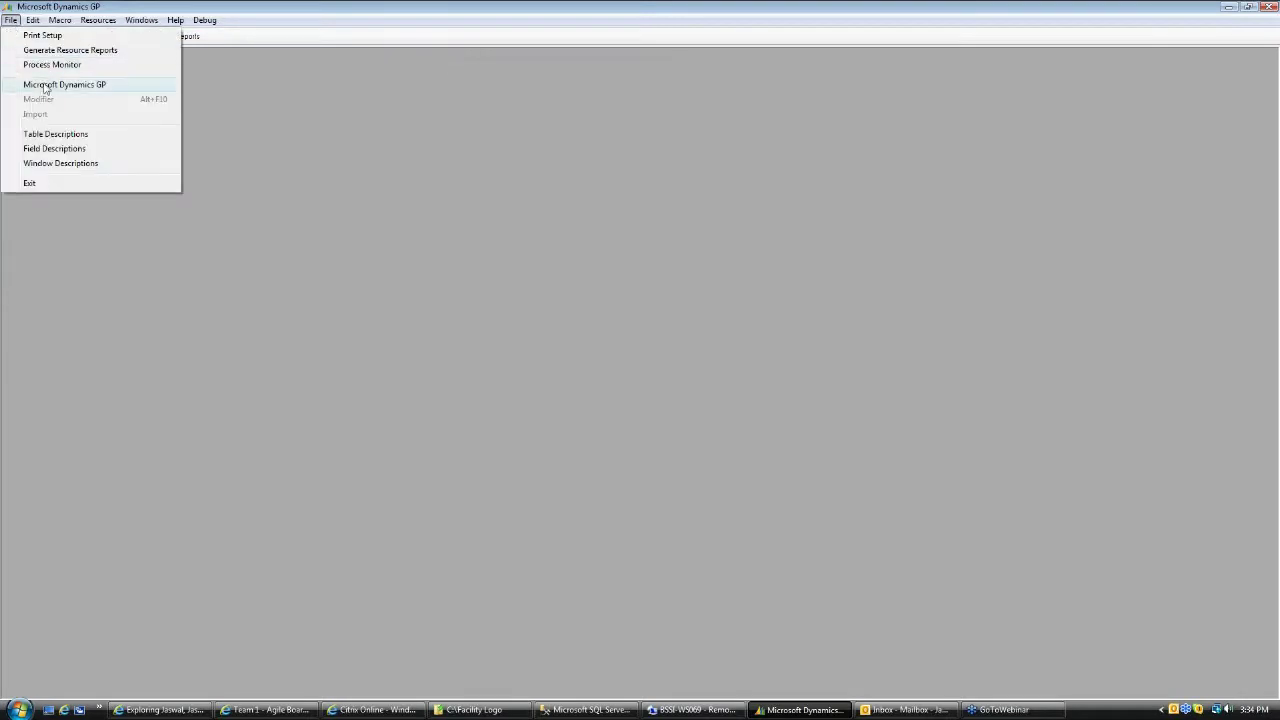
click(45, 84)
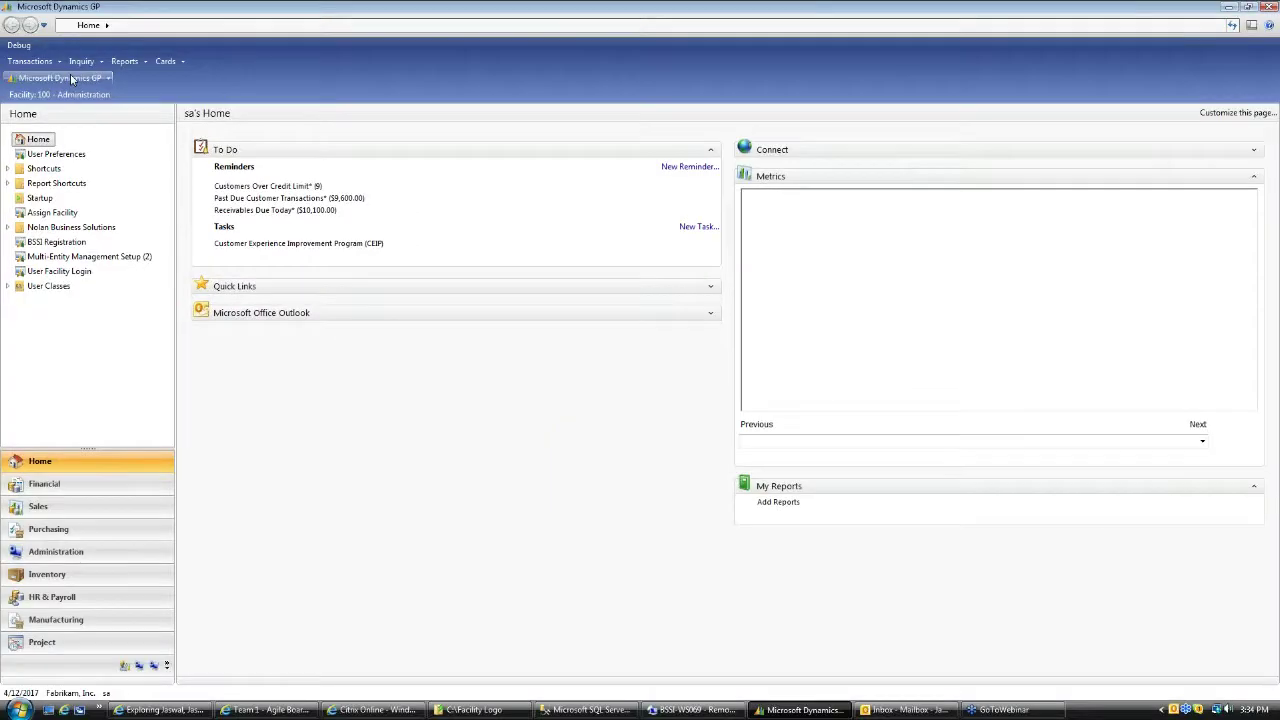
click(55, 78)
mouse_move(68, 145)
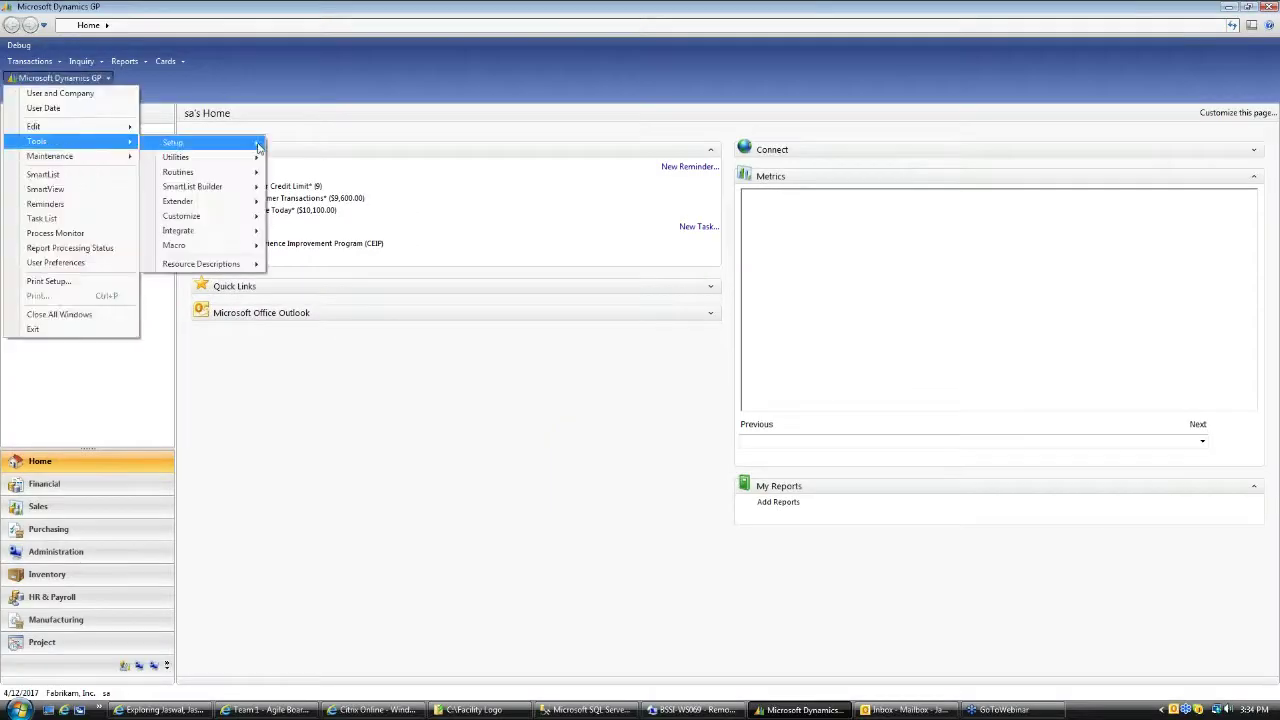
mouse_move(190, 143)
mouse_move(320, 158)
click(492, 189)
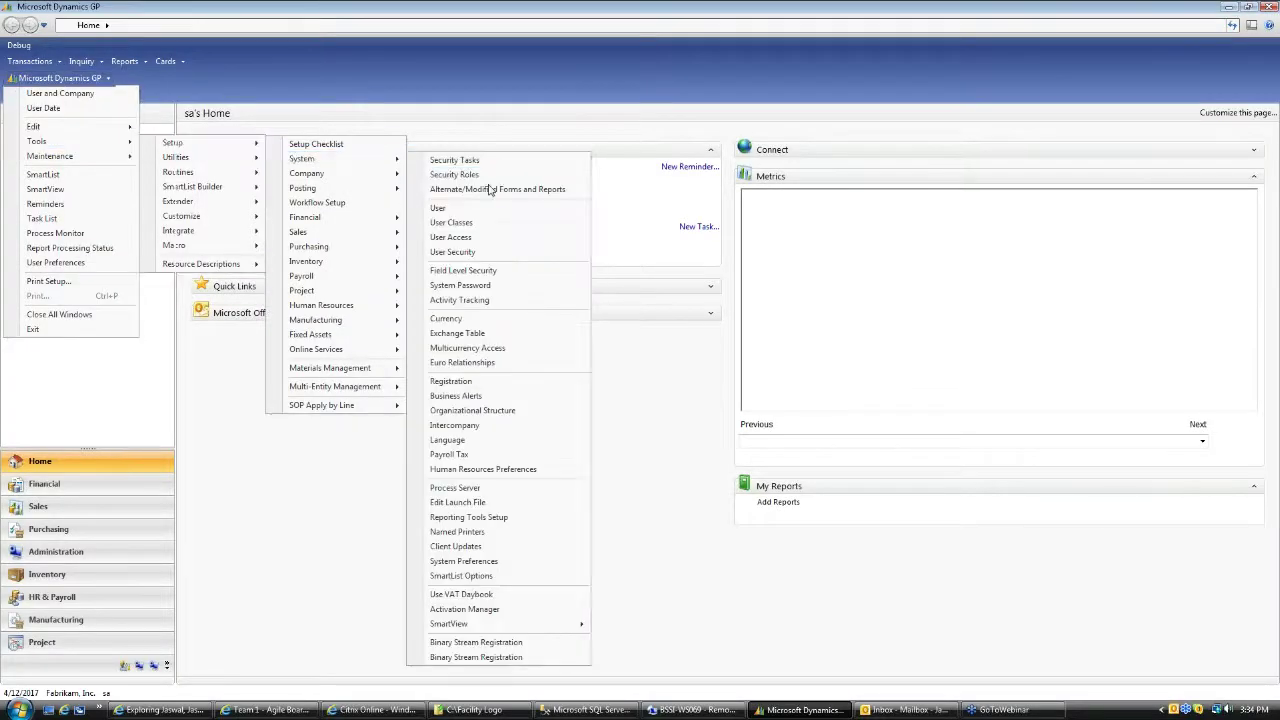
click(462, 181)
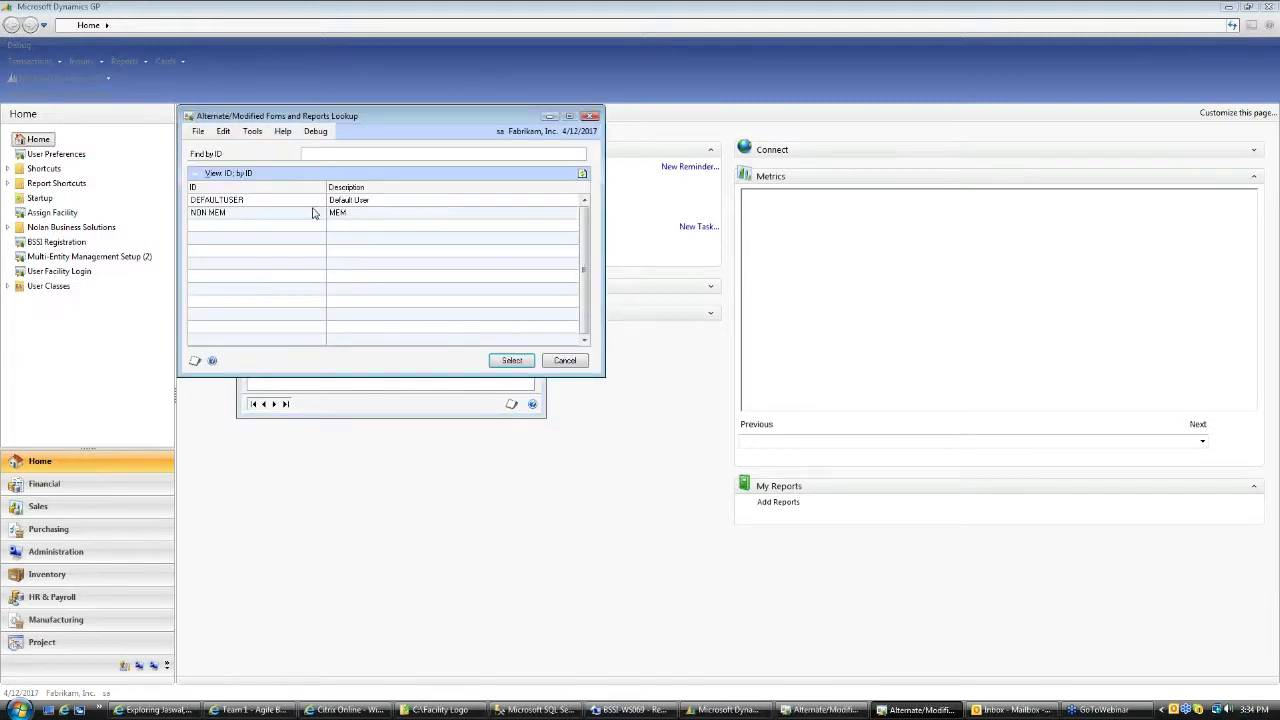
double_click(297, 205)
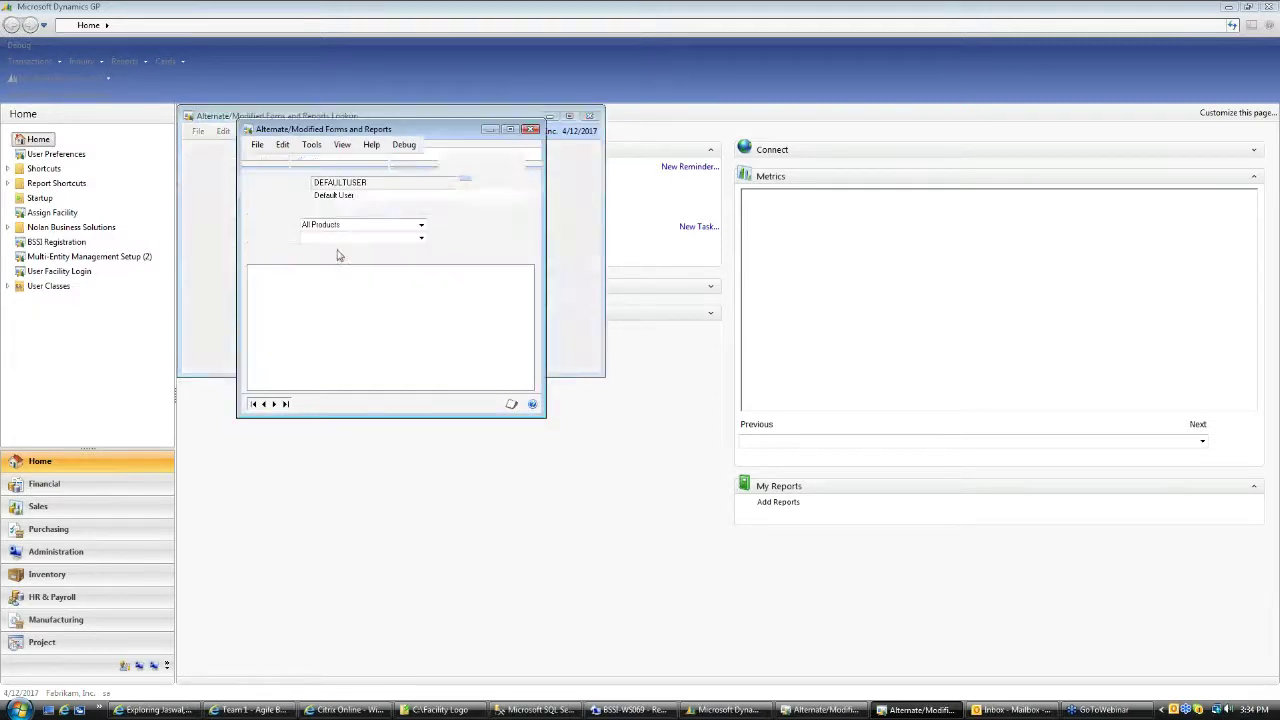
- List the Reports type, check which version of RM Blank Document is assigned in the Sales series, and close the setup window
click(336, 242)
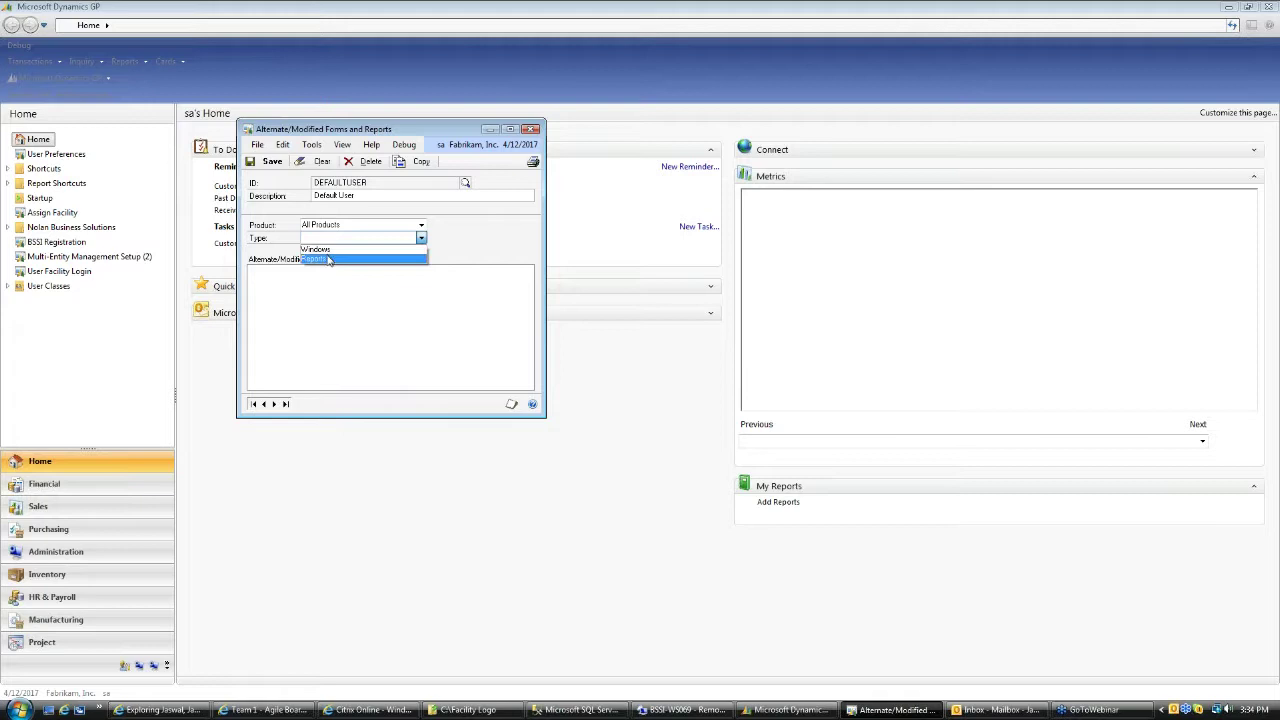
click(330, 258)
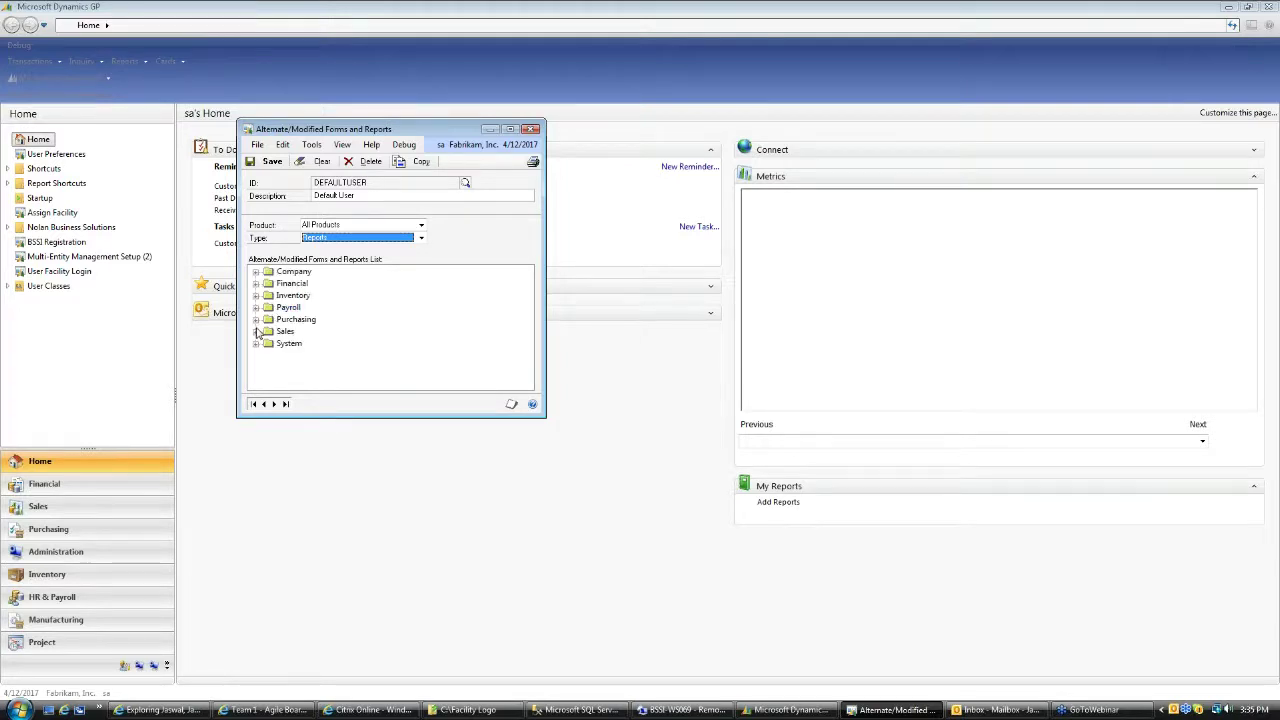
double_click(259, 329)
scroll(275, 364, down, 3)
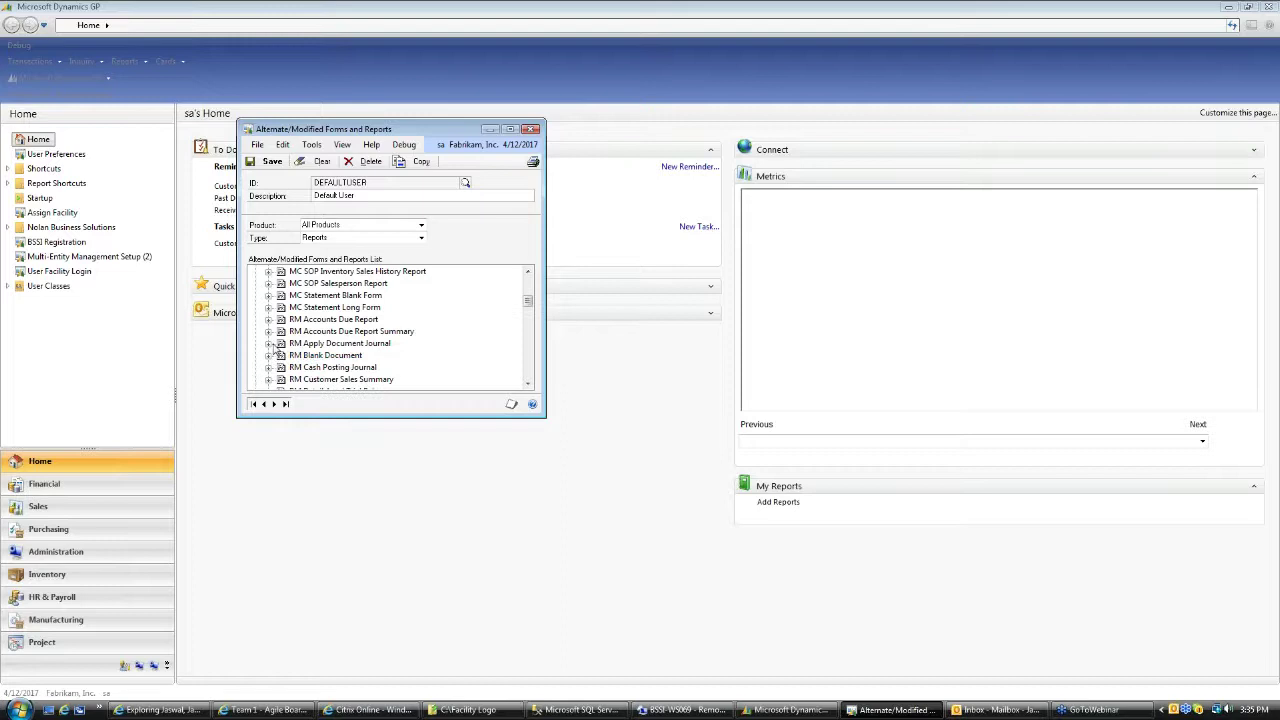
click(268, 356)
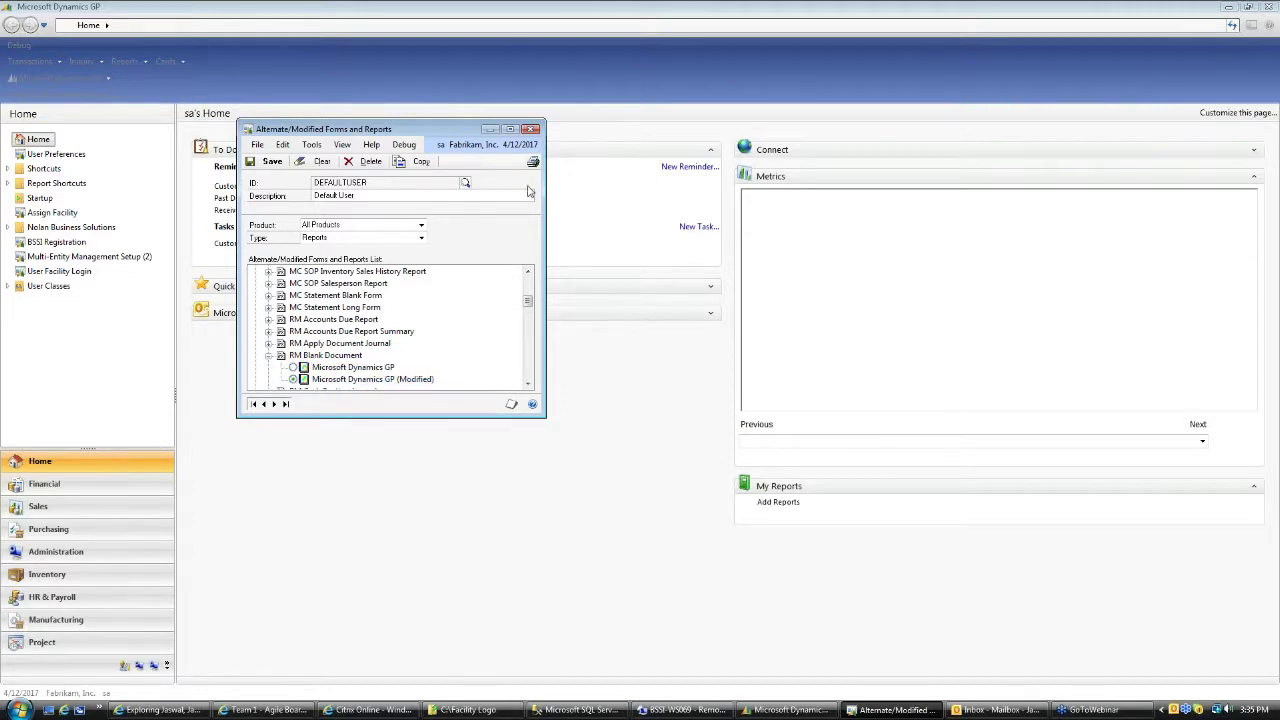
click(532, 129)
- Open Receivables Transaction Entry and bring up the Administration entity's sales invoice described as PCT
click(30, 61)
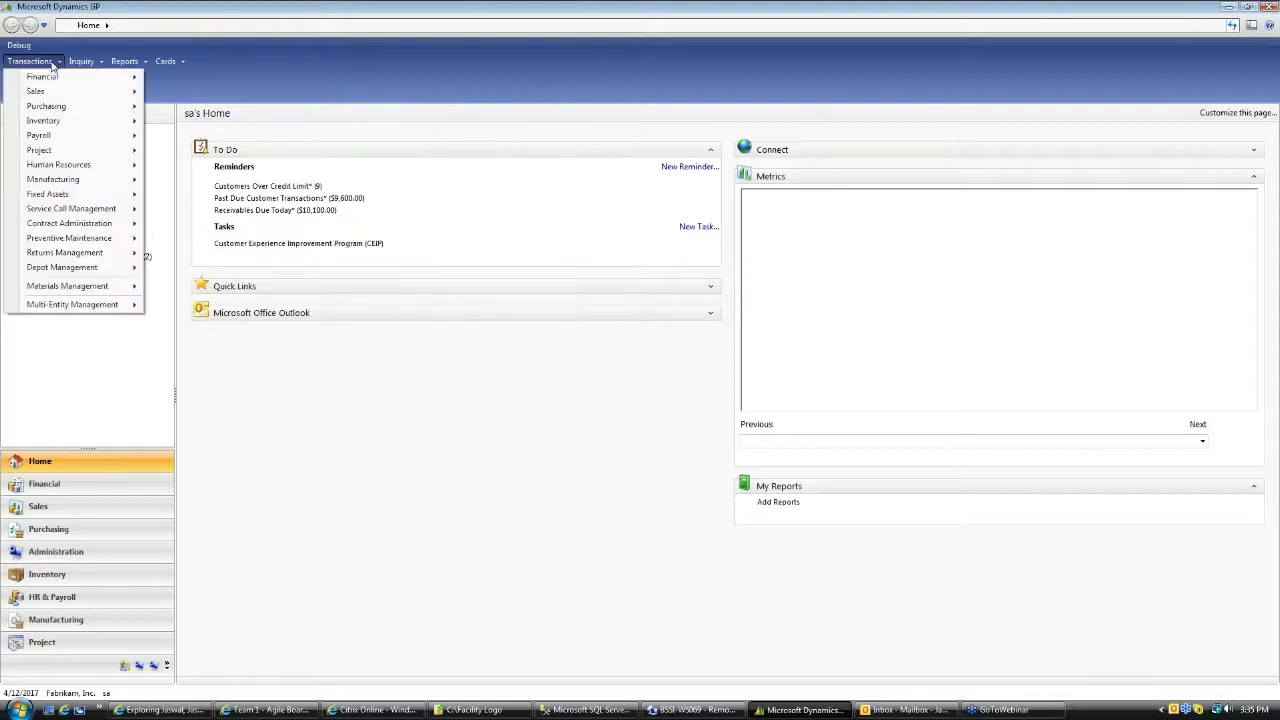
mouse_move(68, 92)
click(240, 276)
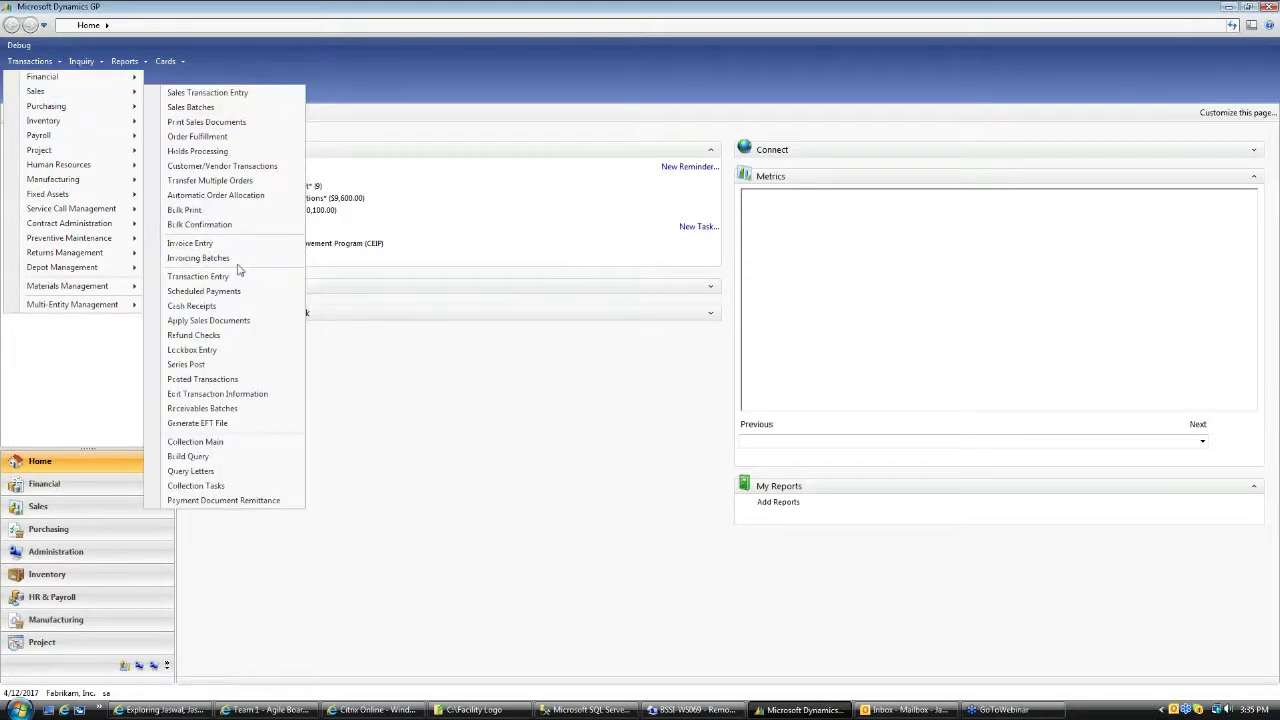
click(306, 231)
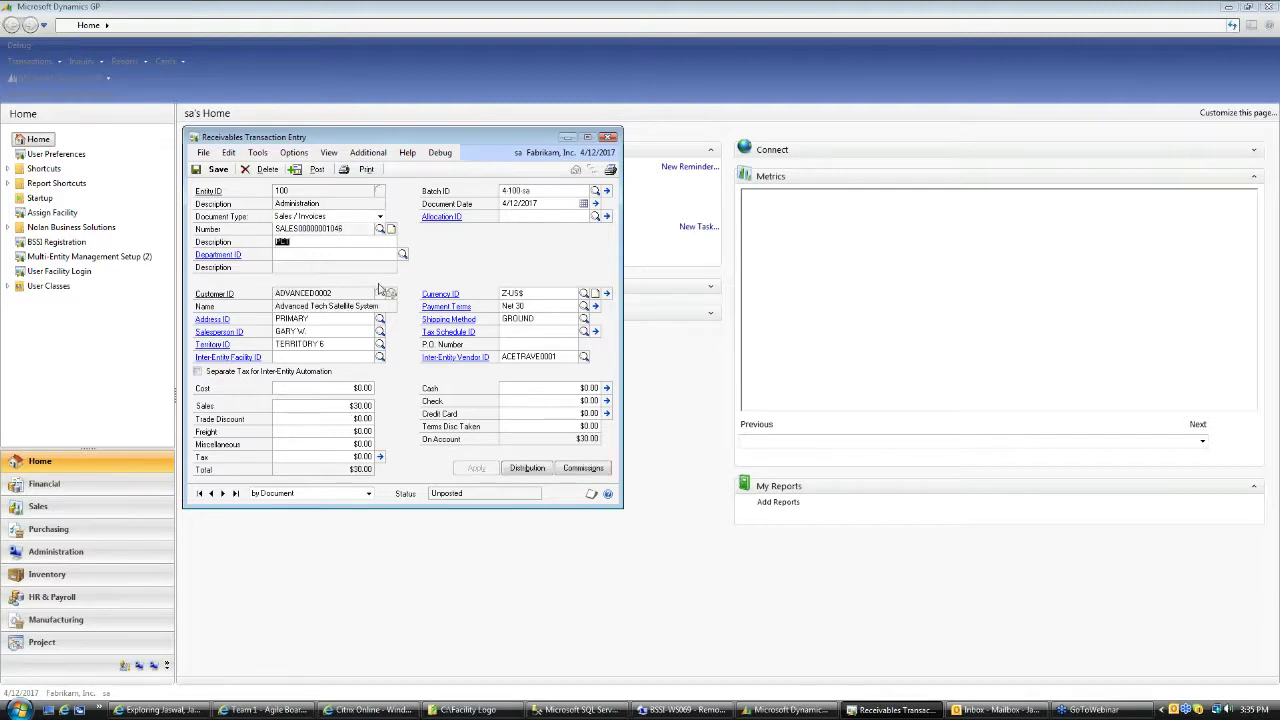
- Print the invoice's Blank Paper Document as a Standard report to the screen, with the printer destination turned off
click(366, 169)
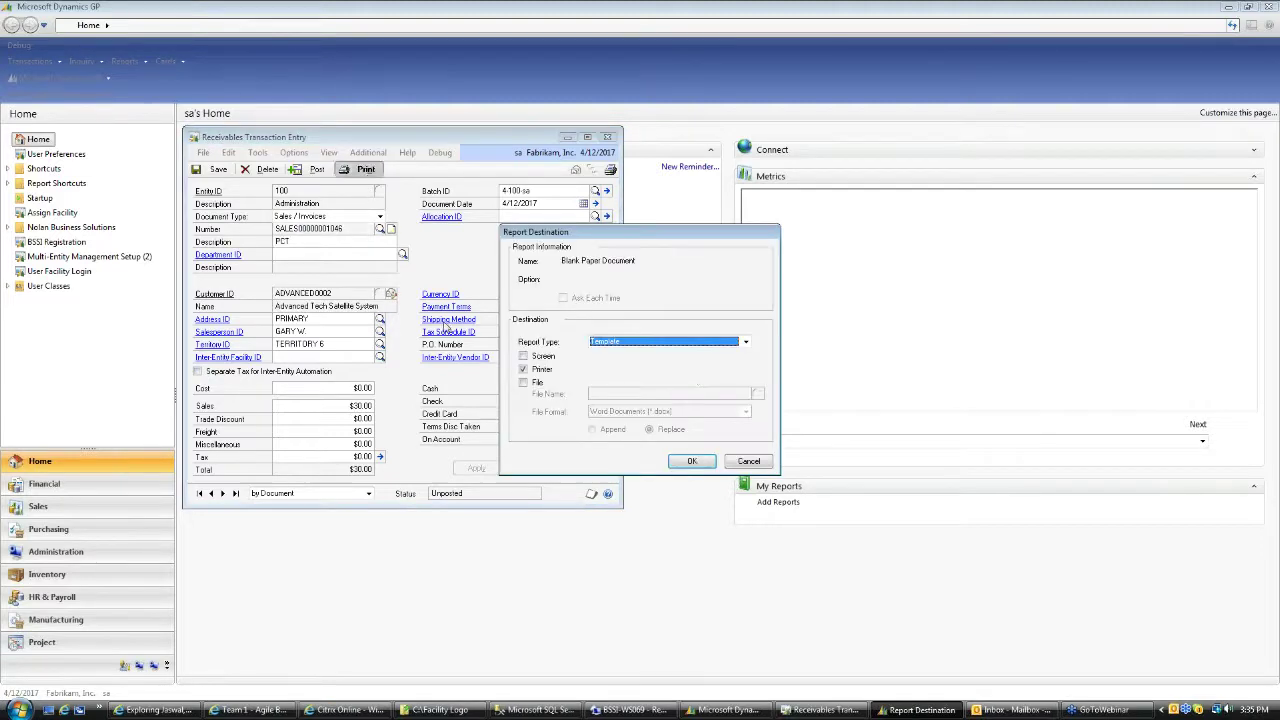
click(692, 343)
click(668, 363)
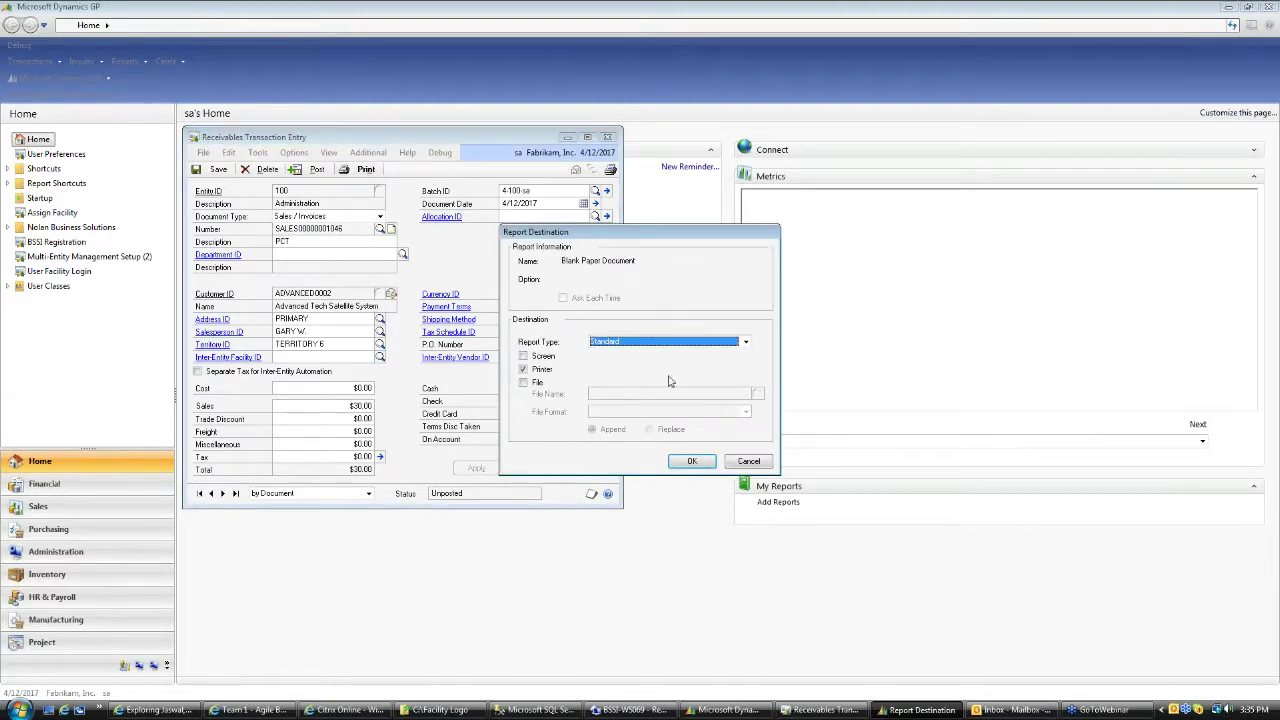
click(541, 357)
click(523, 369)
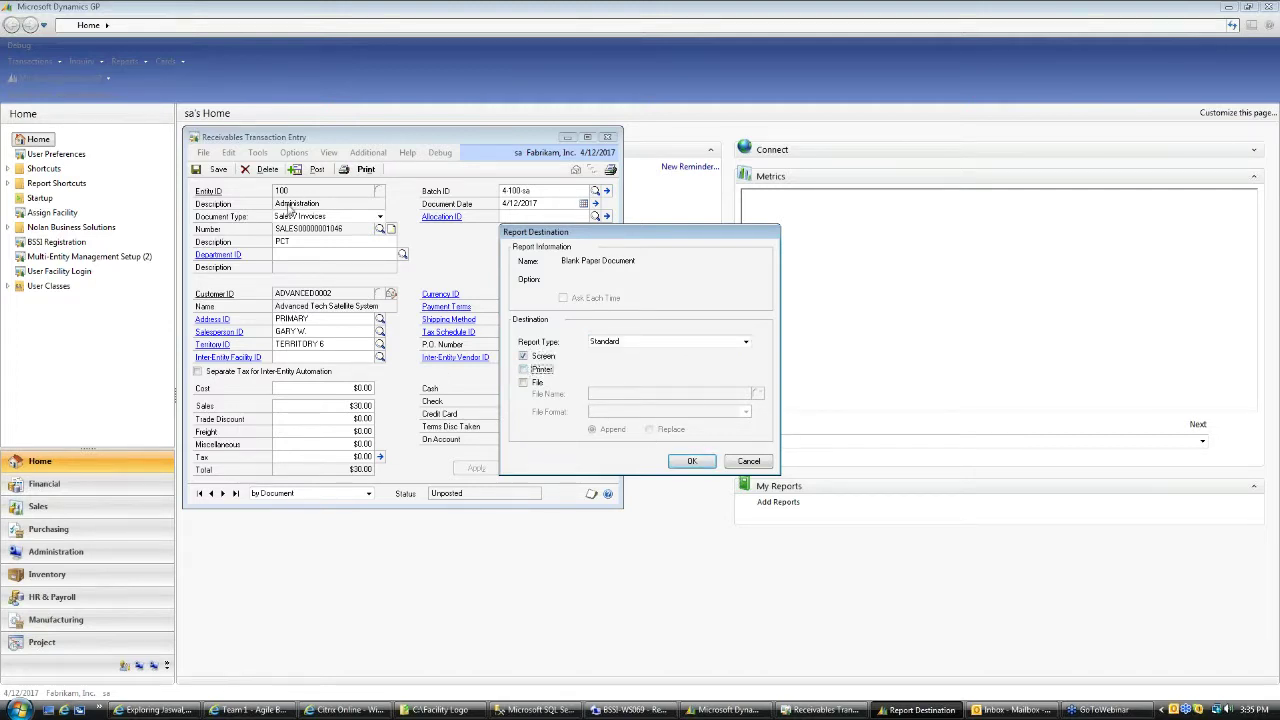
click(692, 461)
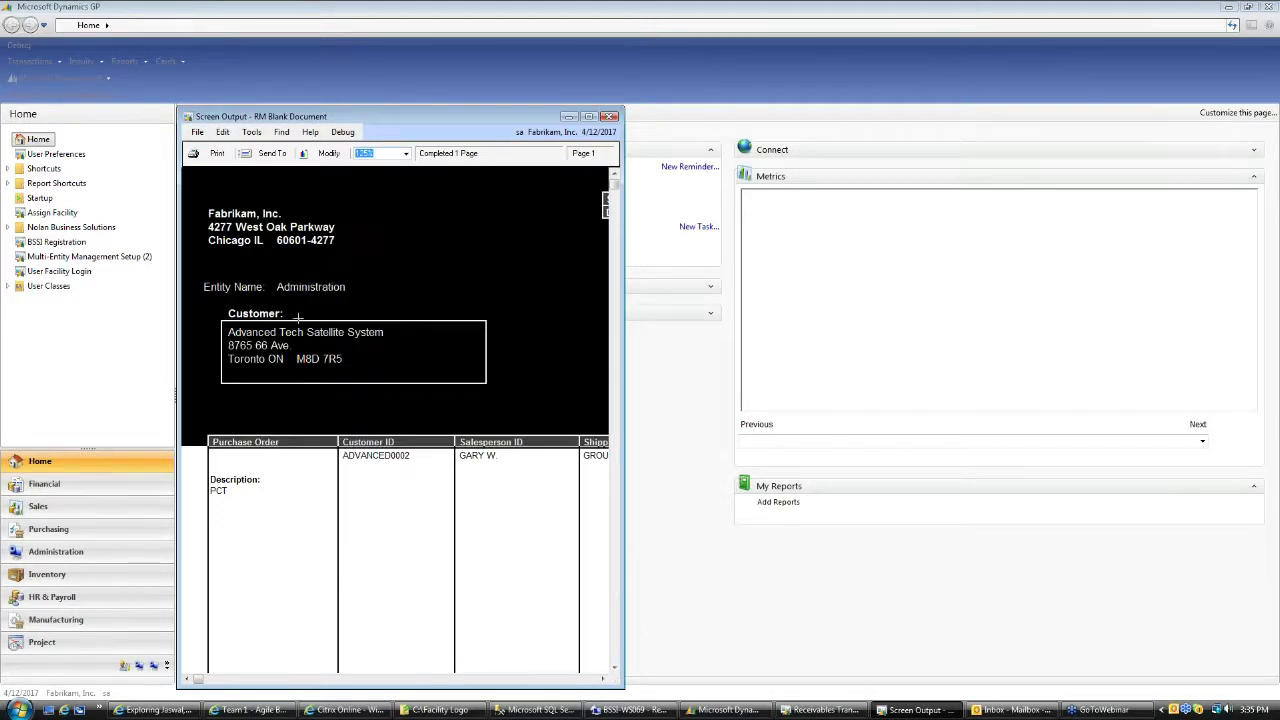
- Close the report preview and Receivables Transaction Entry, and open Report Template Maintenance
click(609, 117)
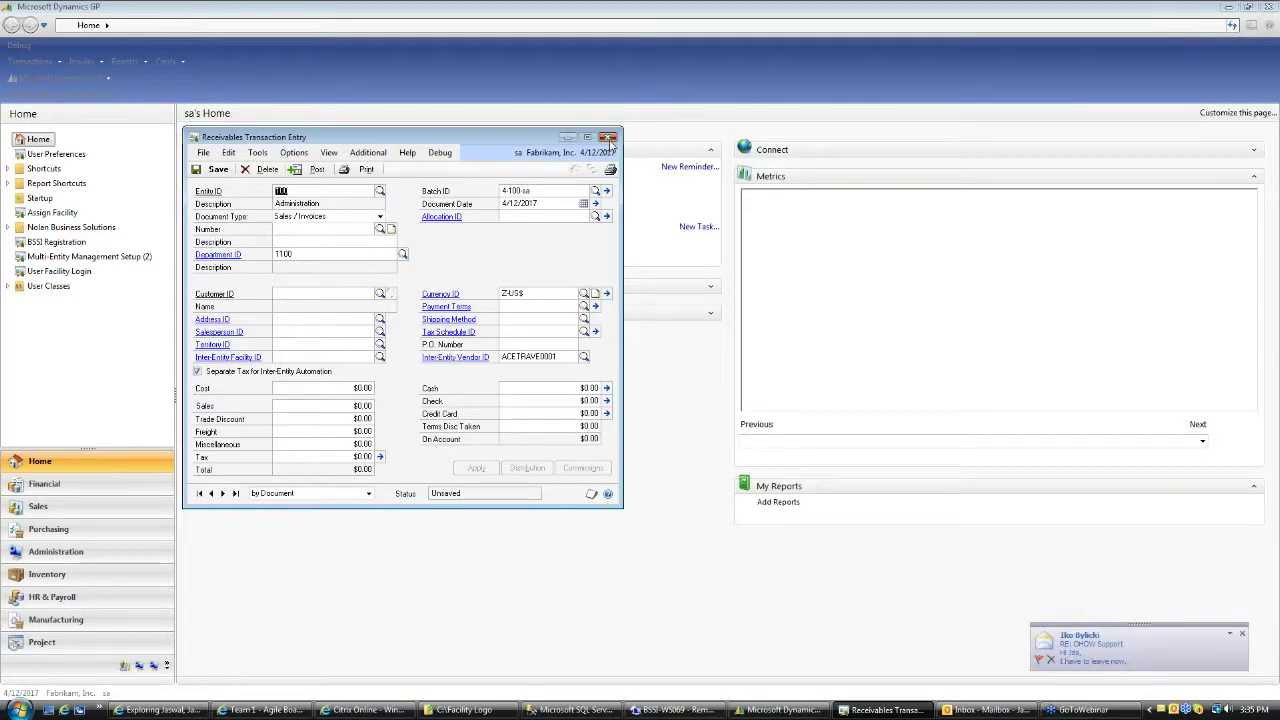
click(609, 138)
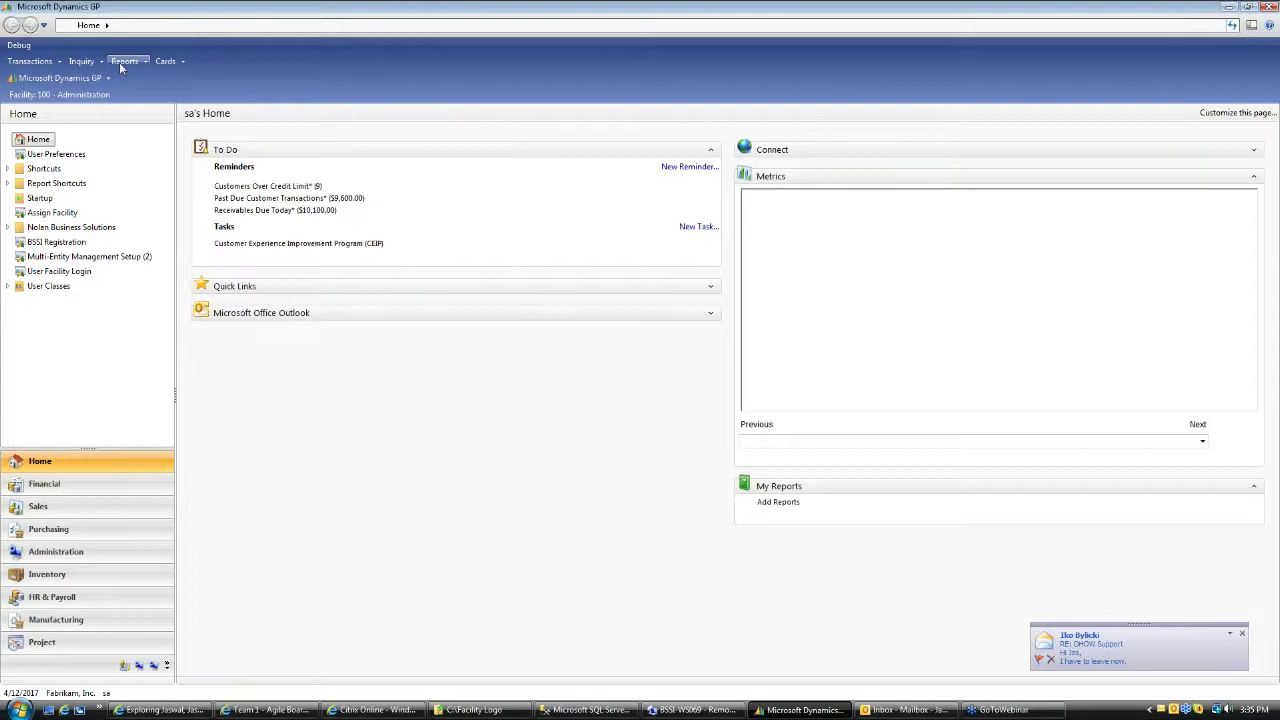
click(125, 61)
click(210, 374)
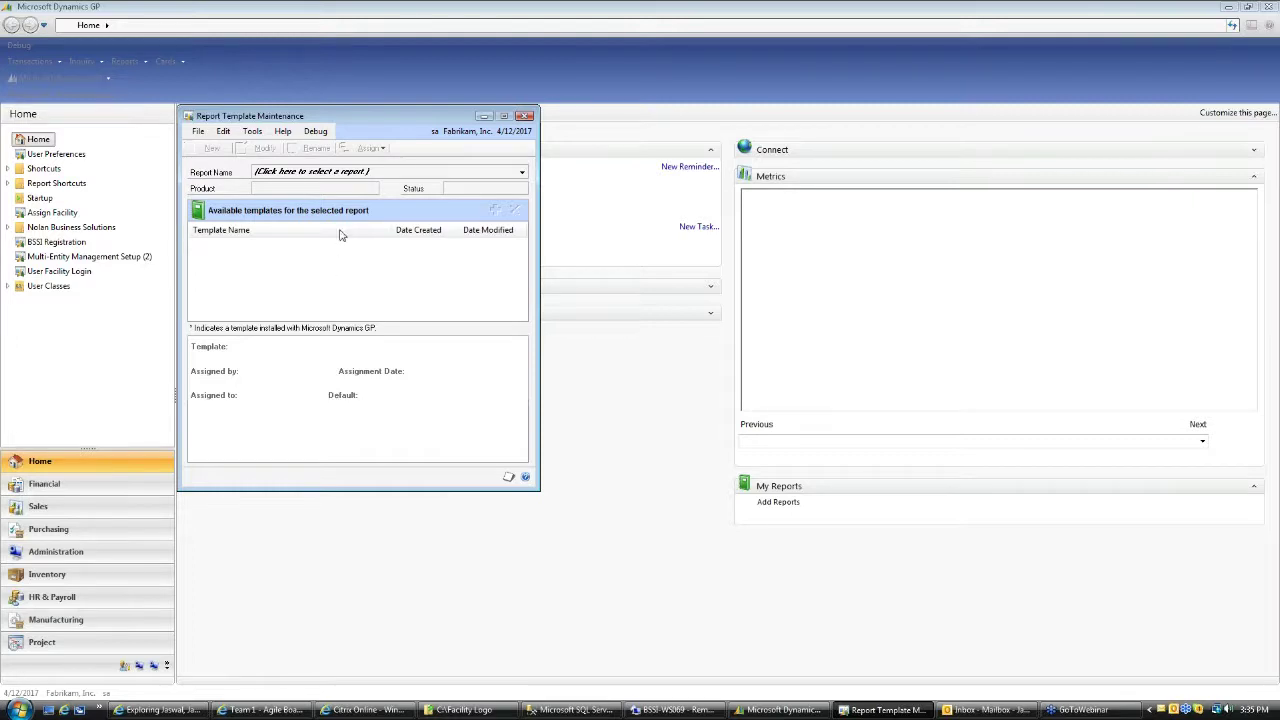
- List the available templates for the original RM Blank Document report, and switch to those of the modified version
click(352, 176)
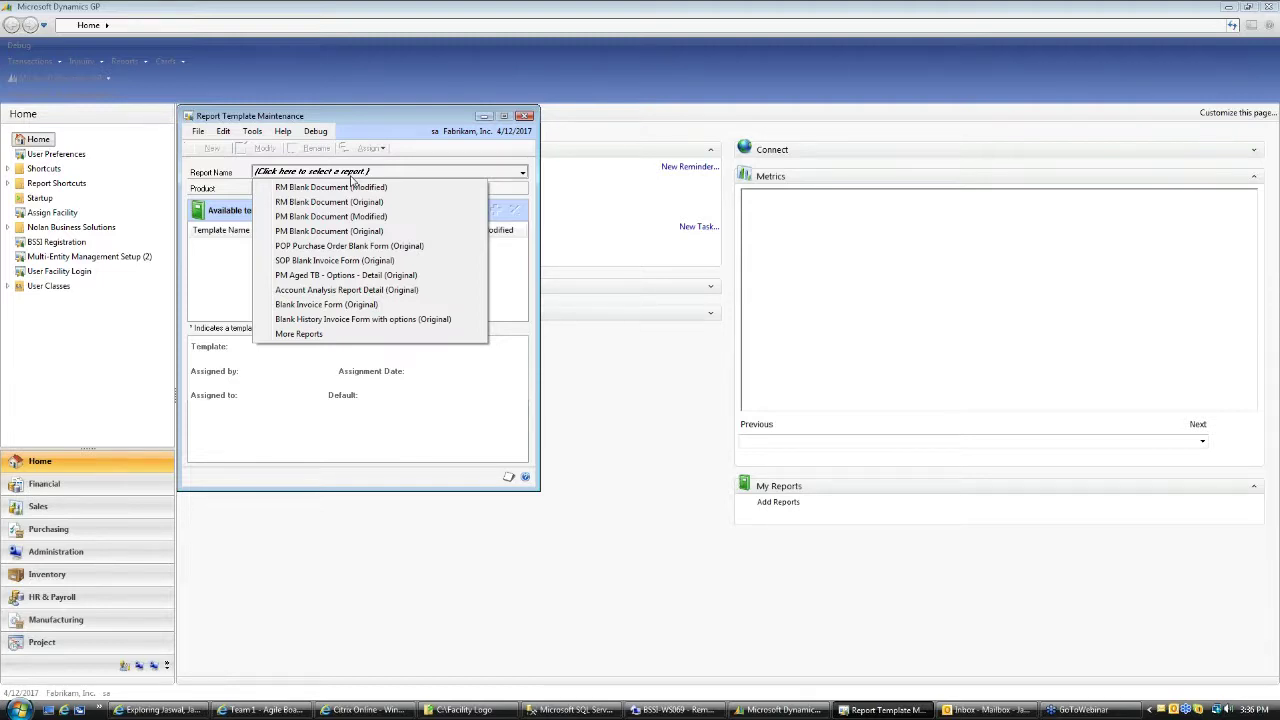
click(300, 201)
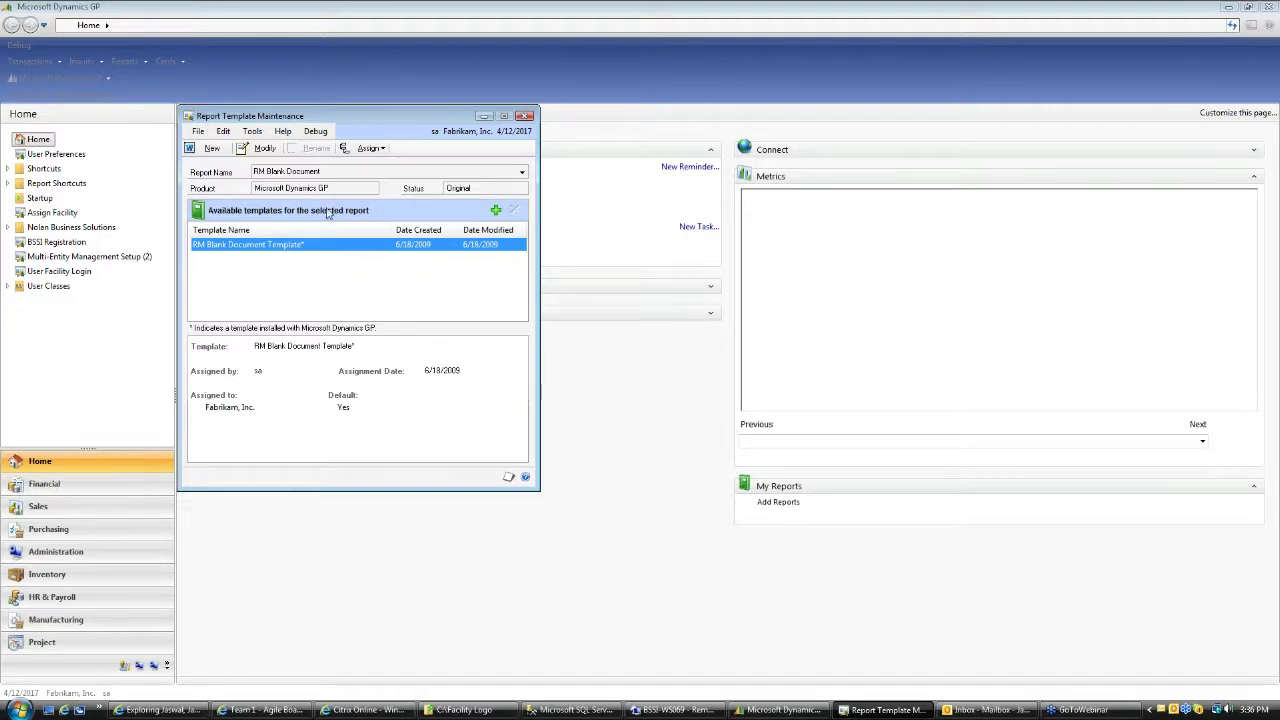
click(320, 175)
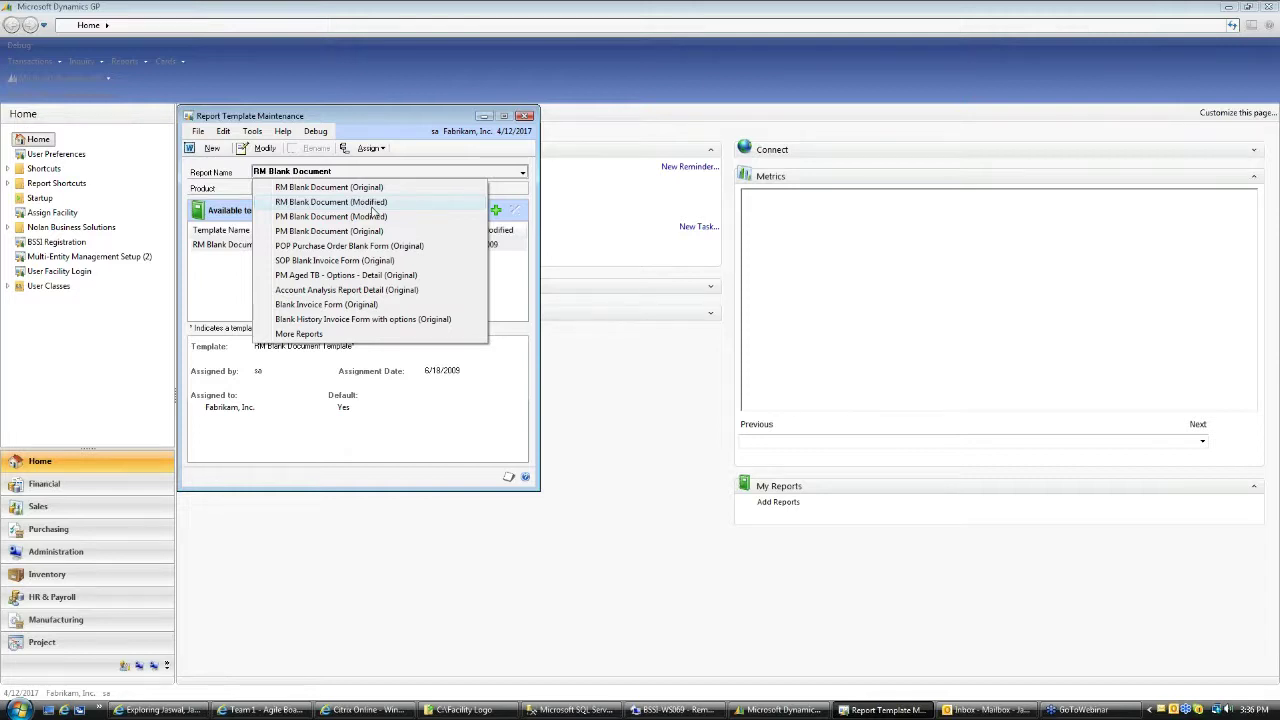
click(371, 207)
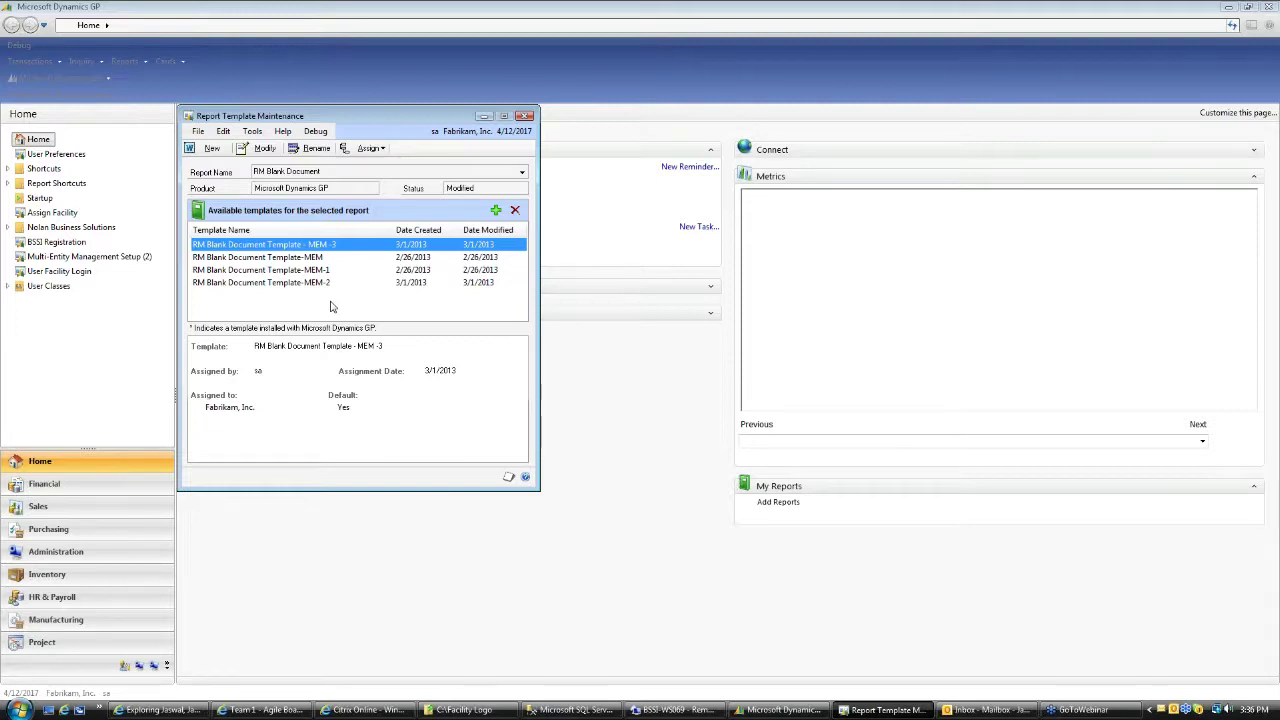
- Create a new template from the existing original RM Blank Document Template, naming it RM Blank Document Template - MEM -4
click(211, 148)
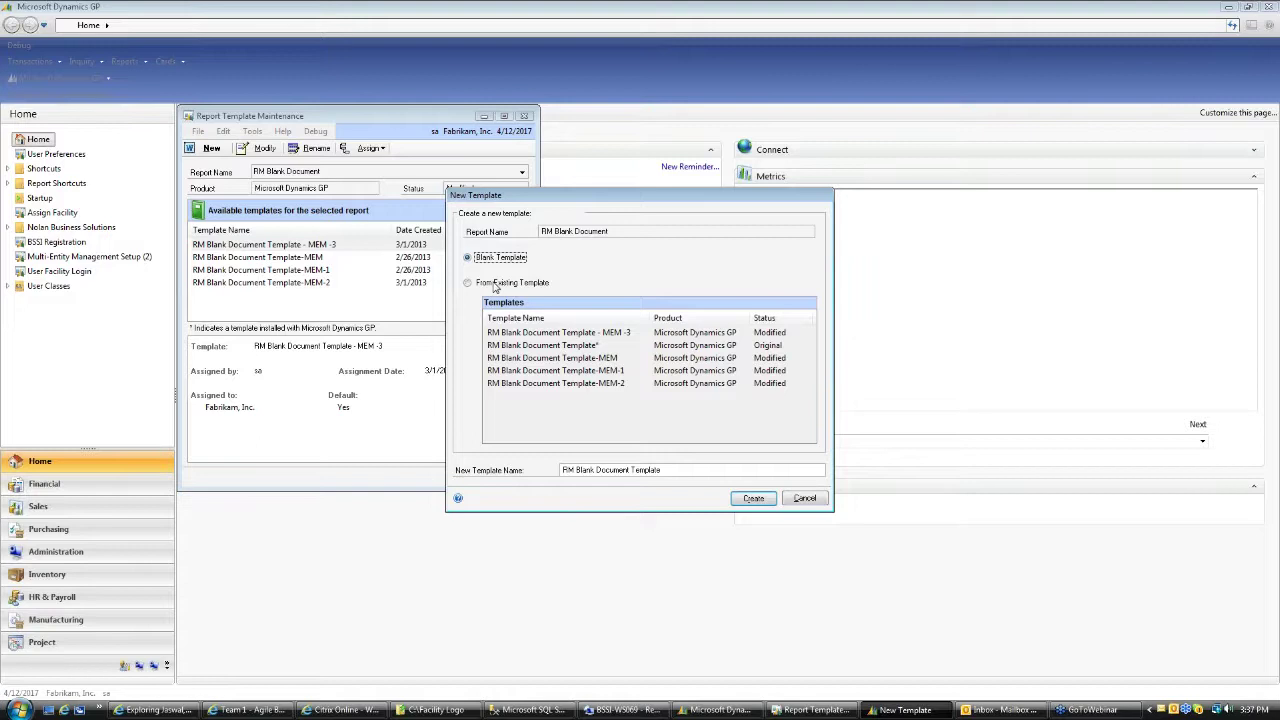
click(494, 285)
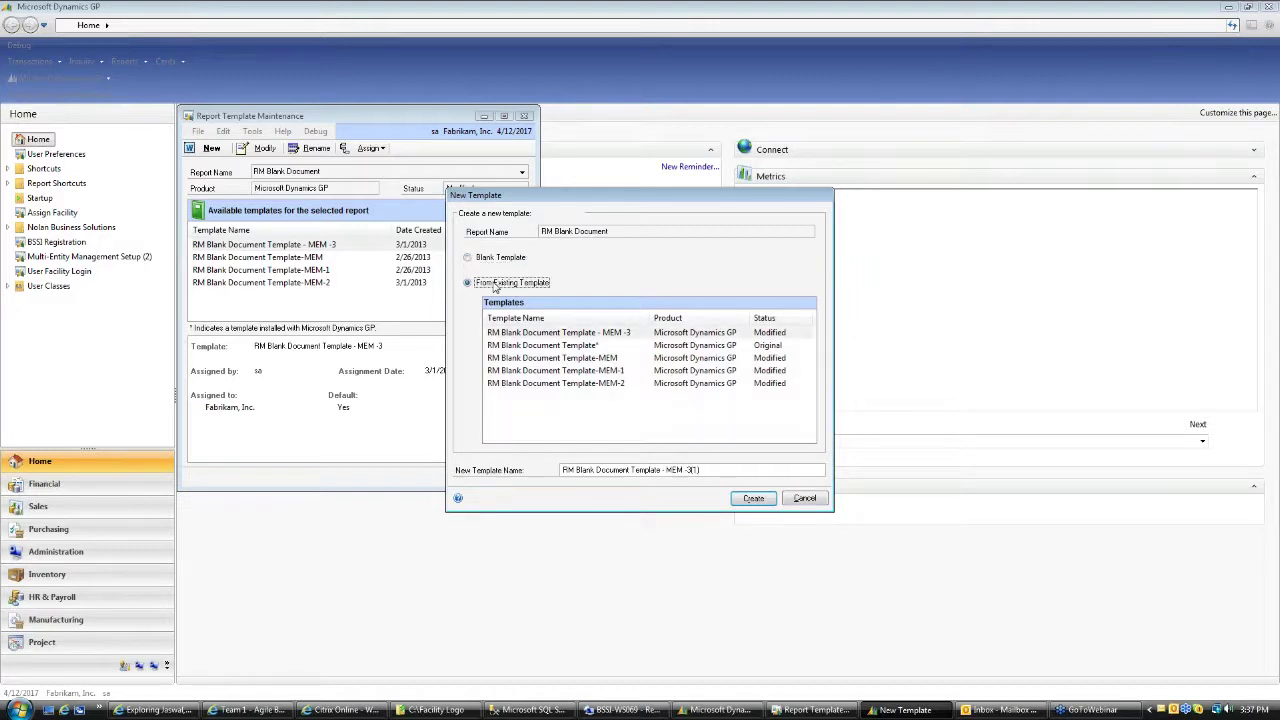
click(522, 346)
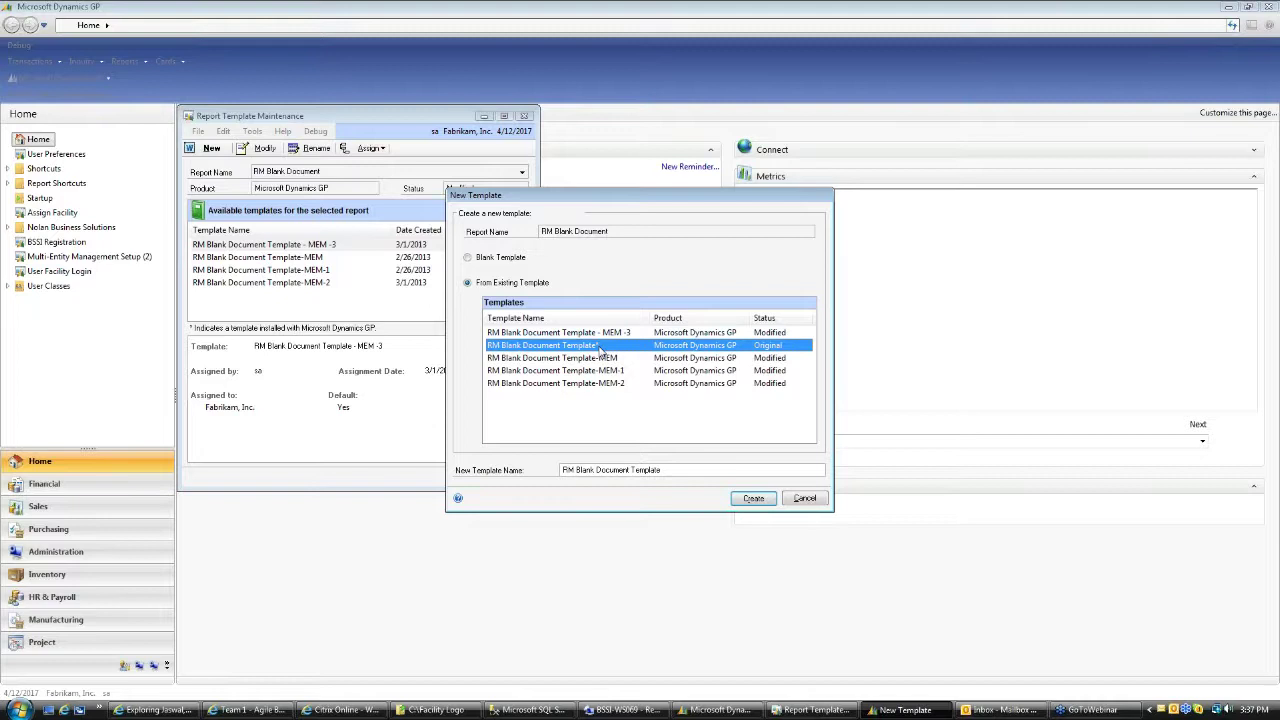
click(686, 471)
click(686, 471)
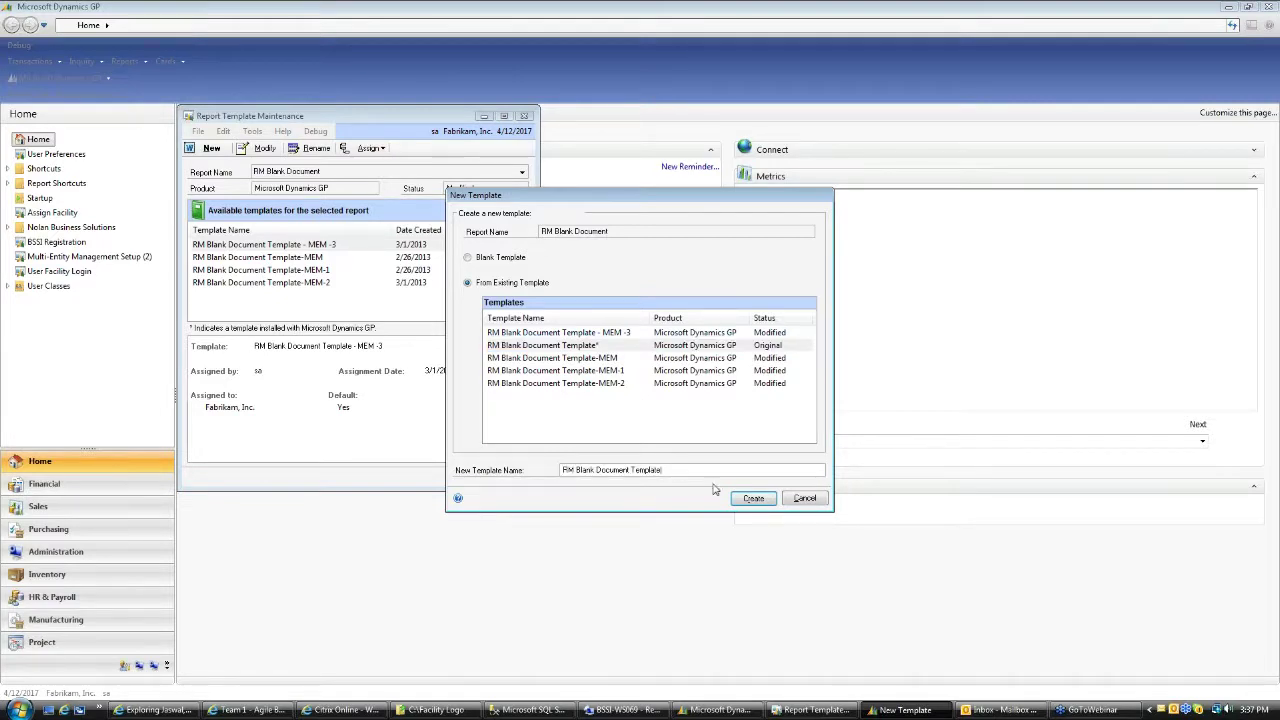
text(- MEM -4)
click(748, 500)
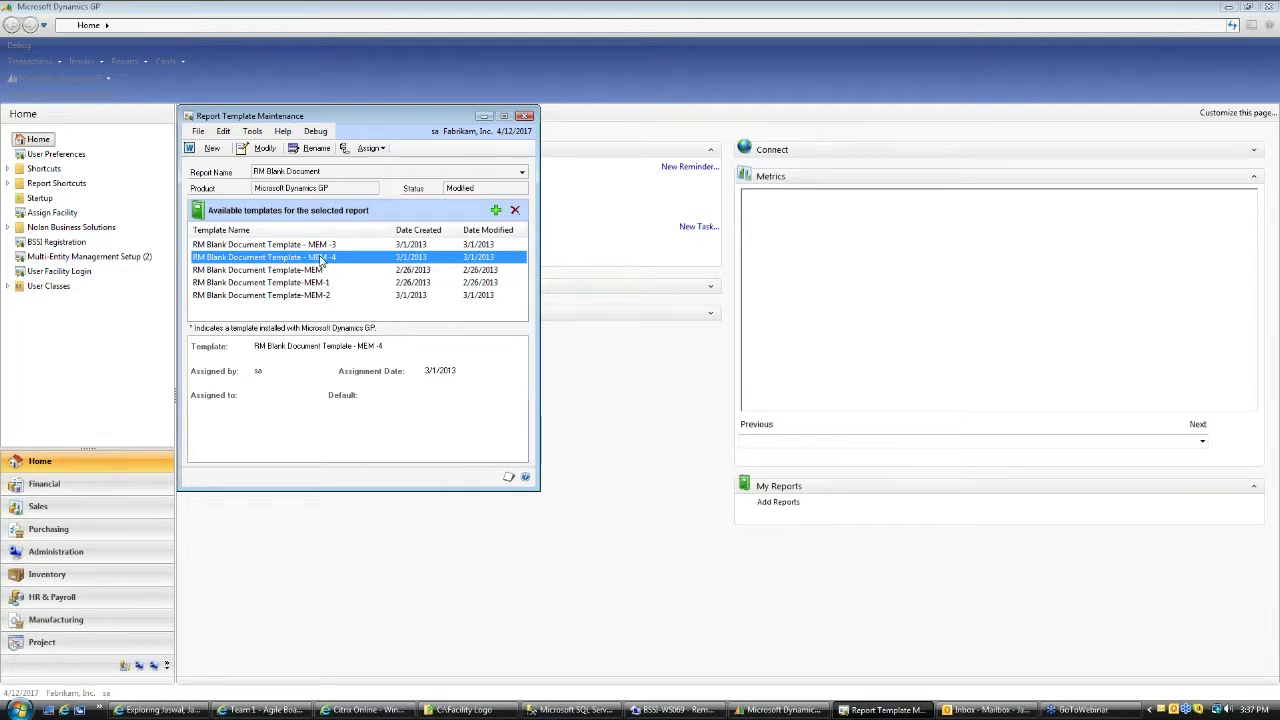
- Open the MEM -4 template for modification in Word and show its table gridlines
click(265, 150)
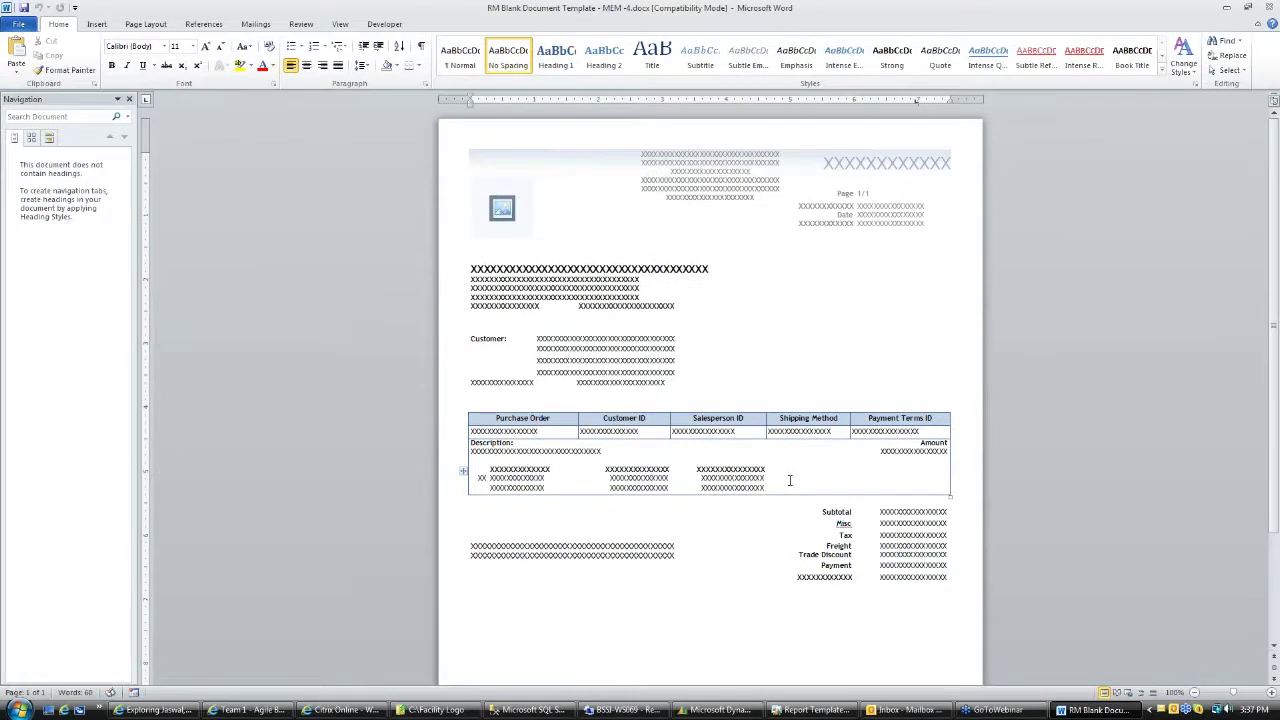
click(390, 28)
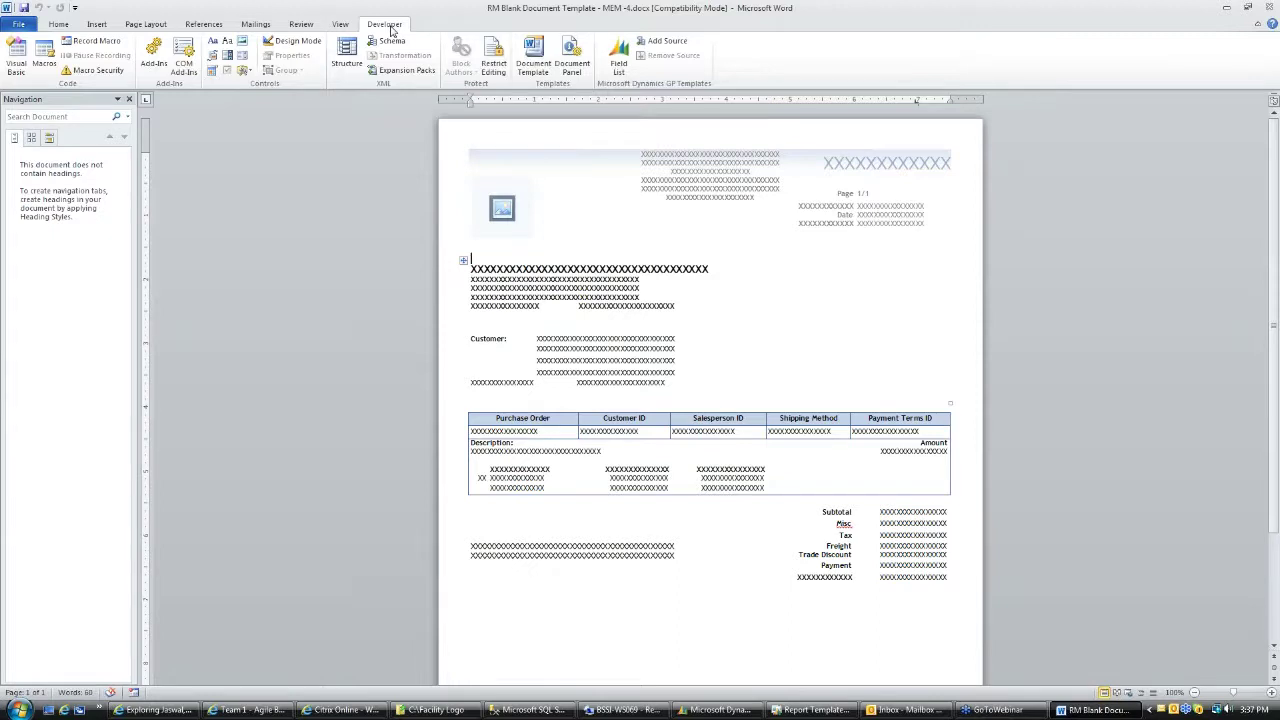
click(672, 330)
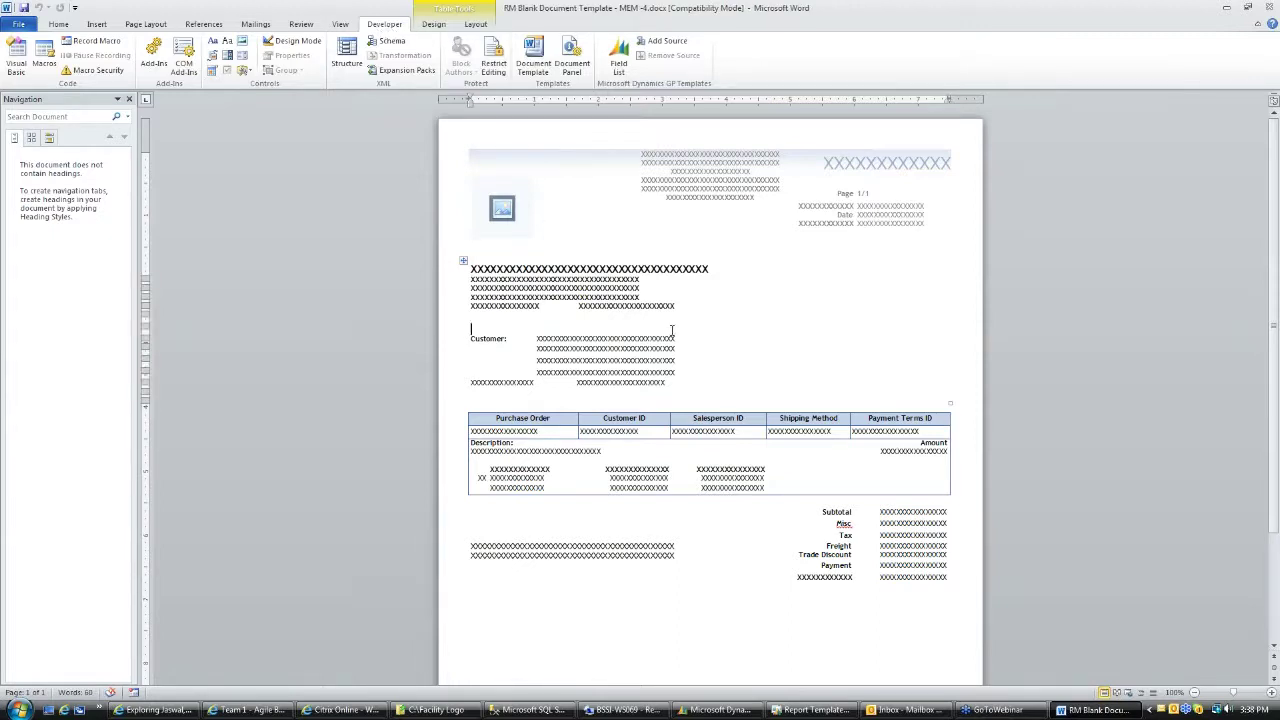
click(475, 26)
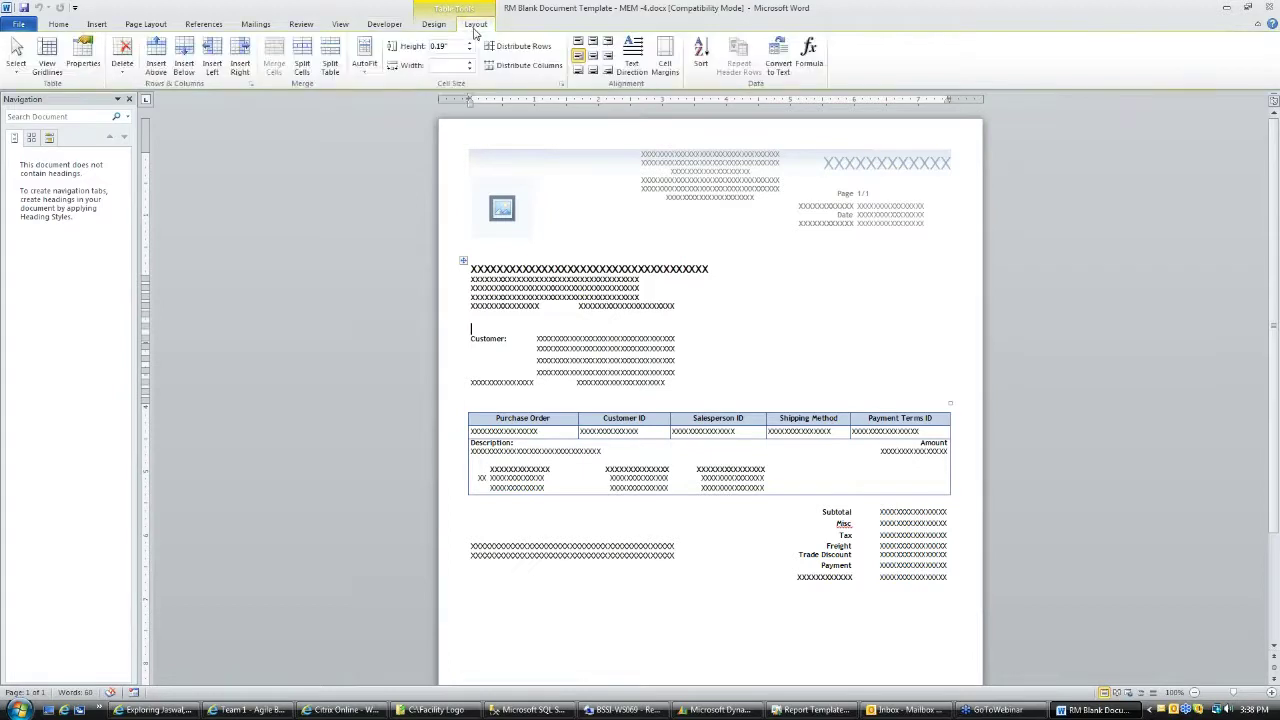
click(52, 64)
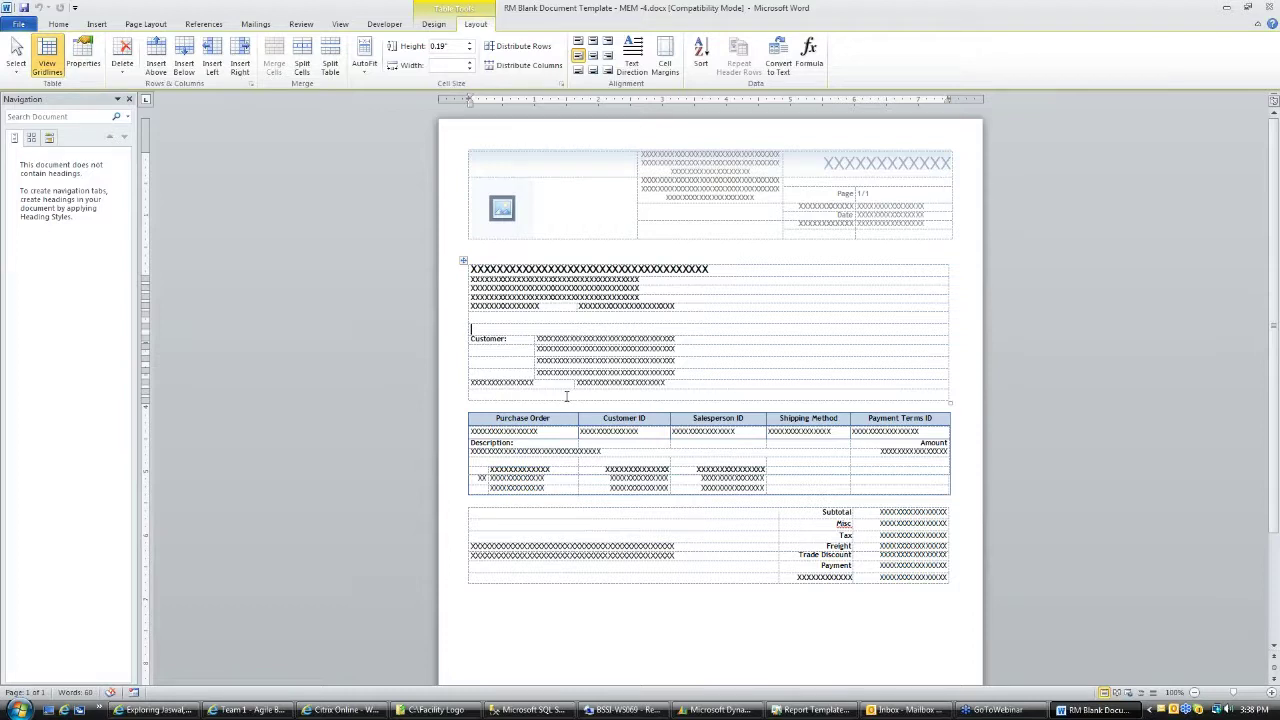
- Display the Microsoft Dynamics GP template field list and close the document navigation pane
click(385, 24)
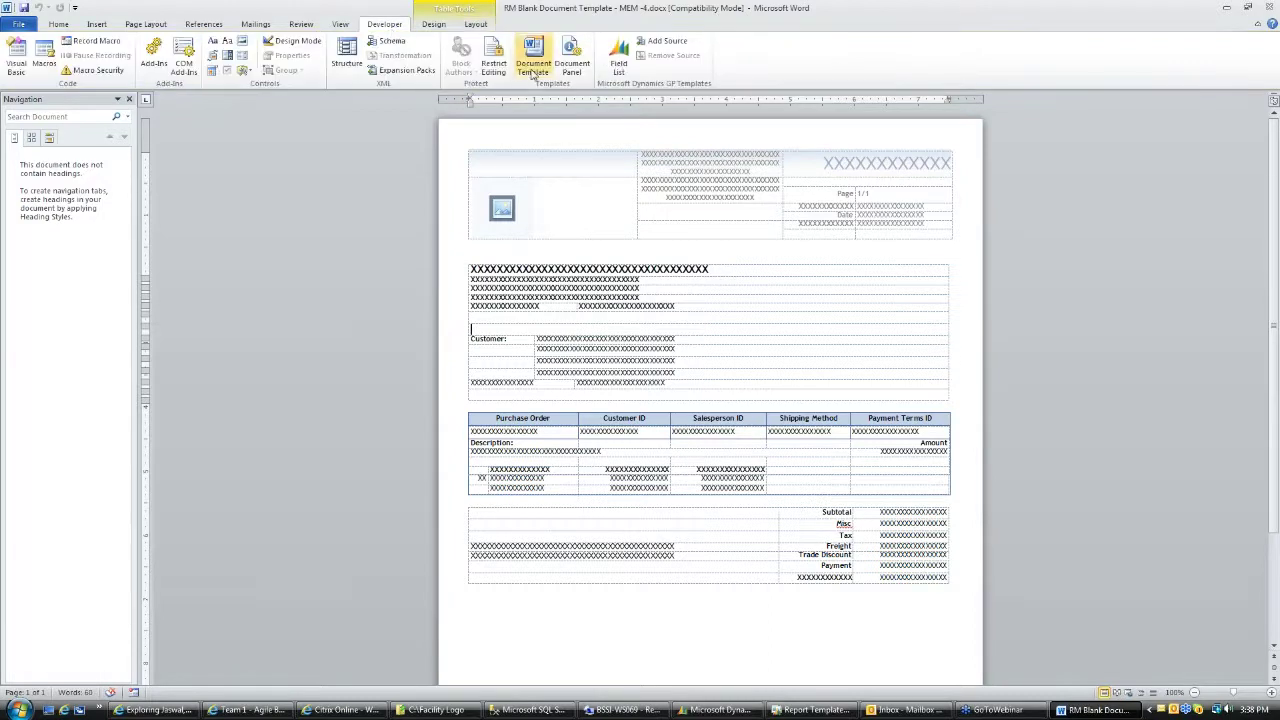
click(620, 68)
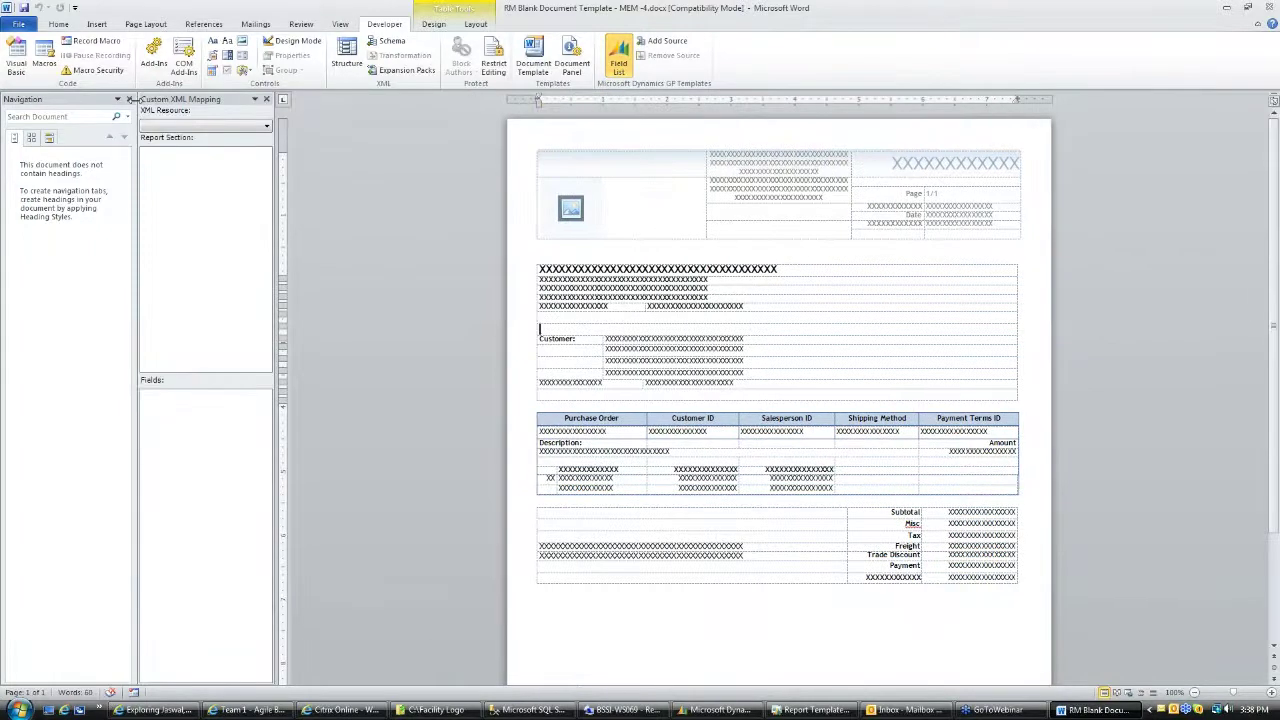
click(129, 100)
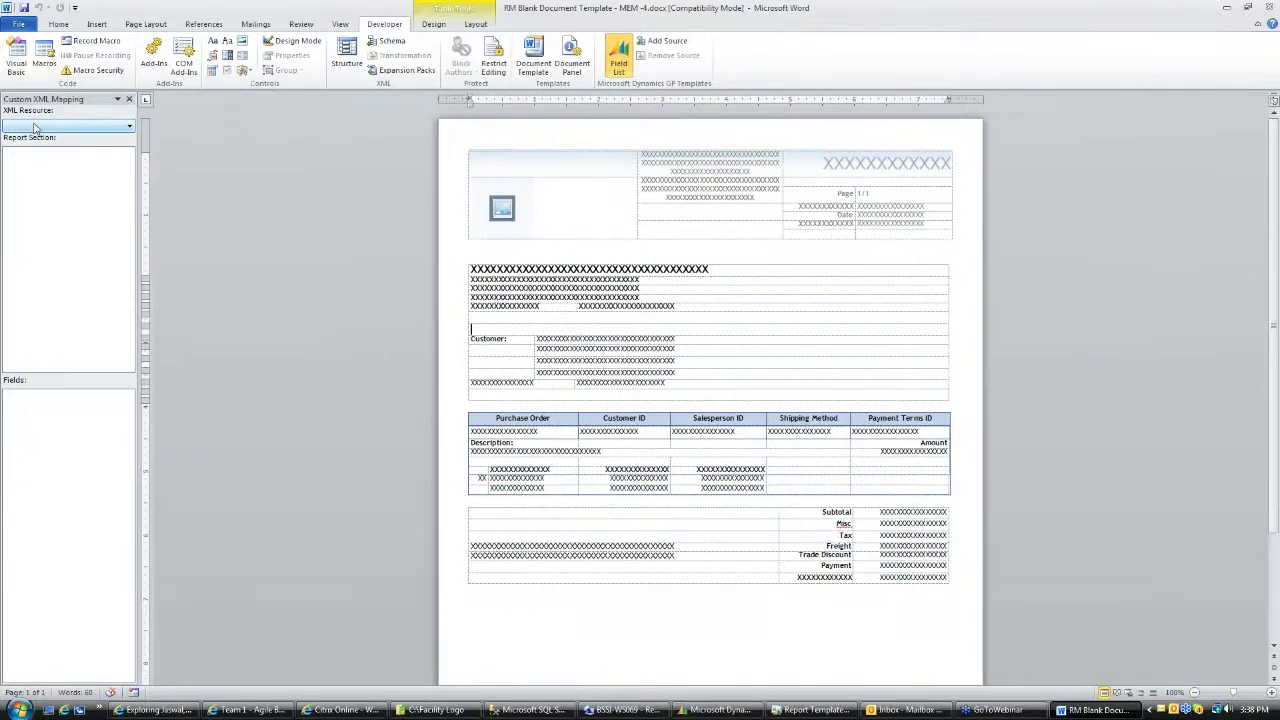
- Choose the RM Blank Document XML resource and locate the Entity Name caption and BSSI_EntityName field in its PageHeader section
click(34, 127)
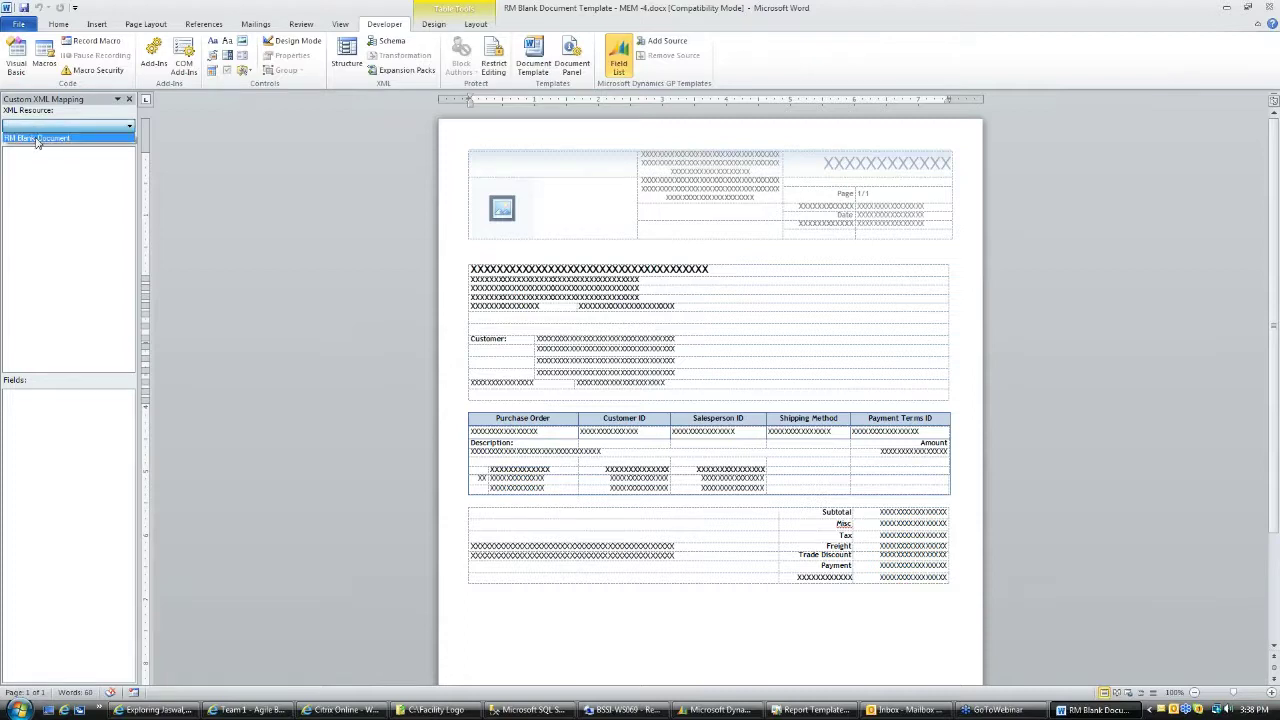
click(36, 140)
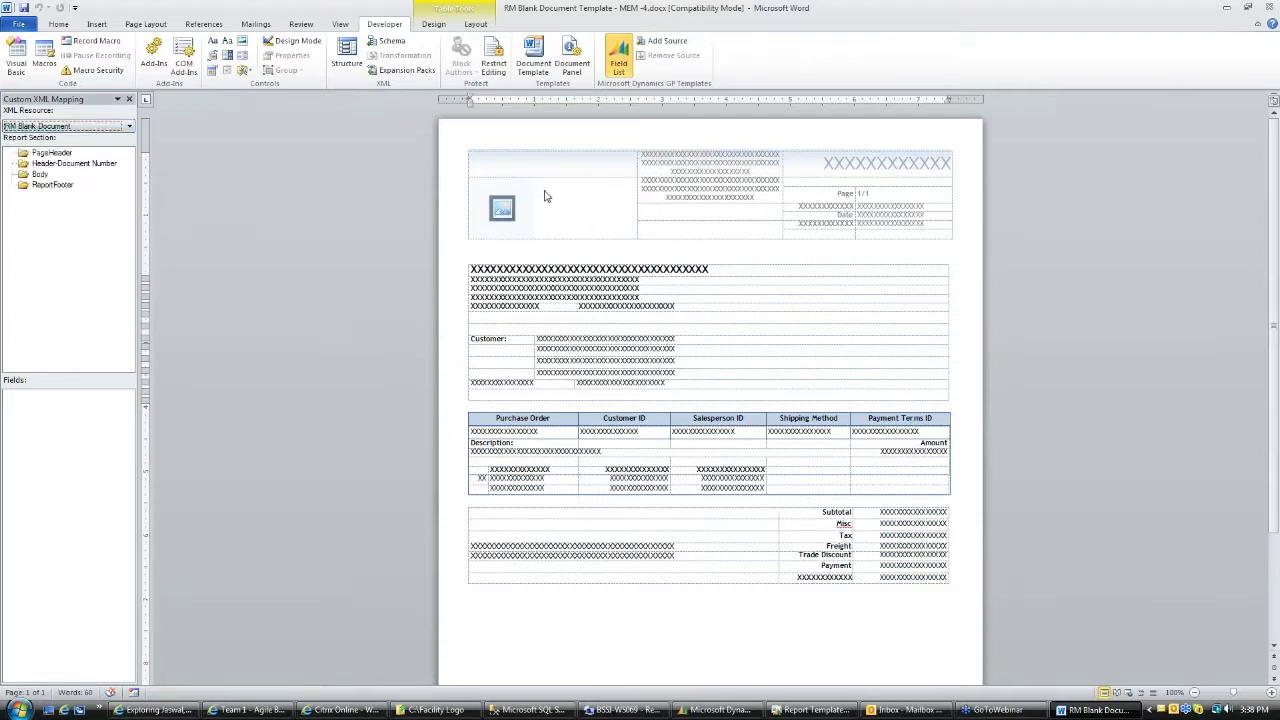
click(46, 154)
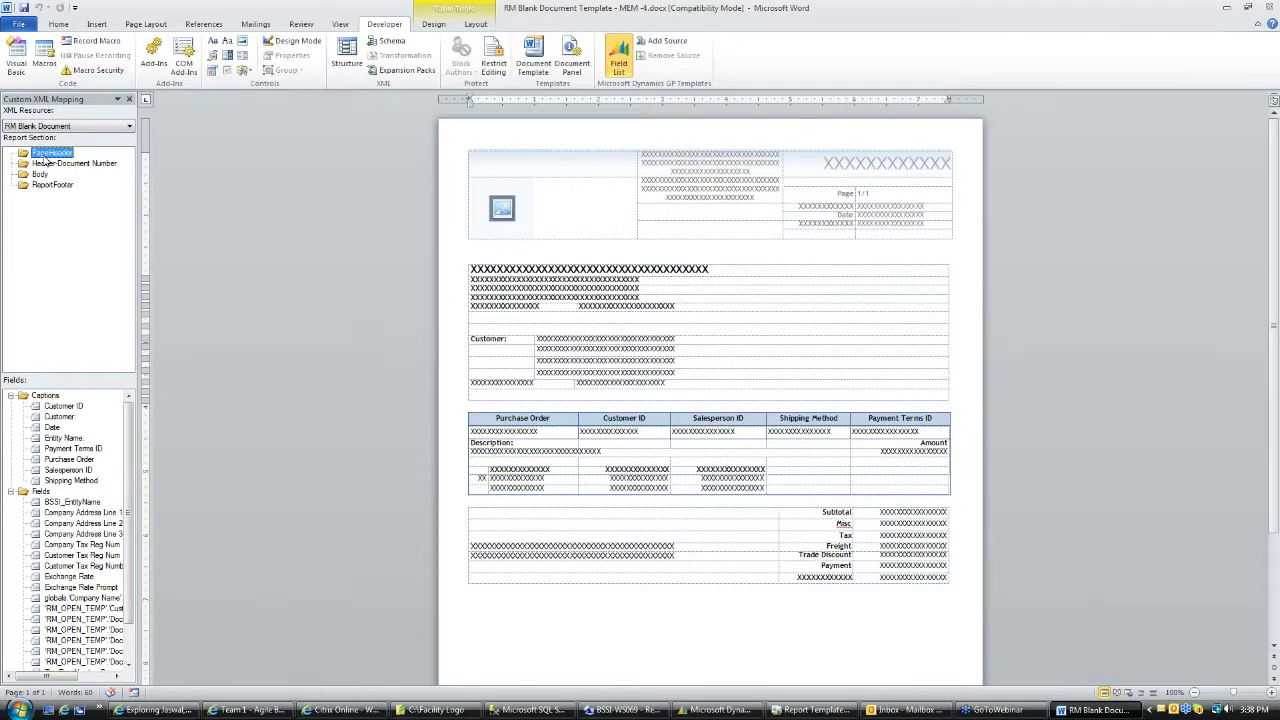
click(60, 440)
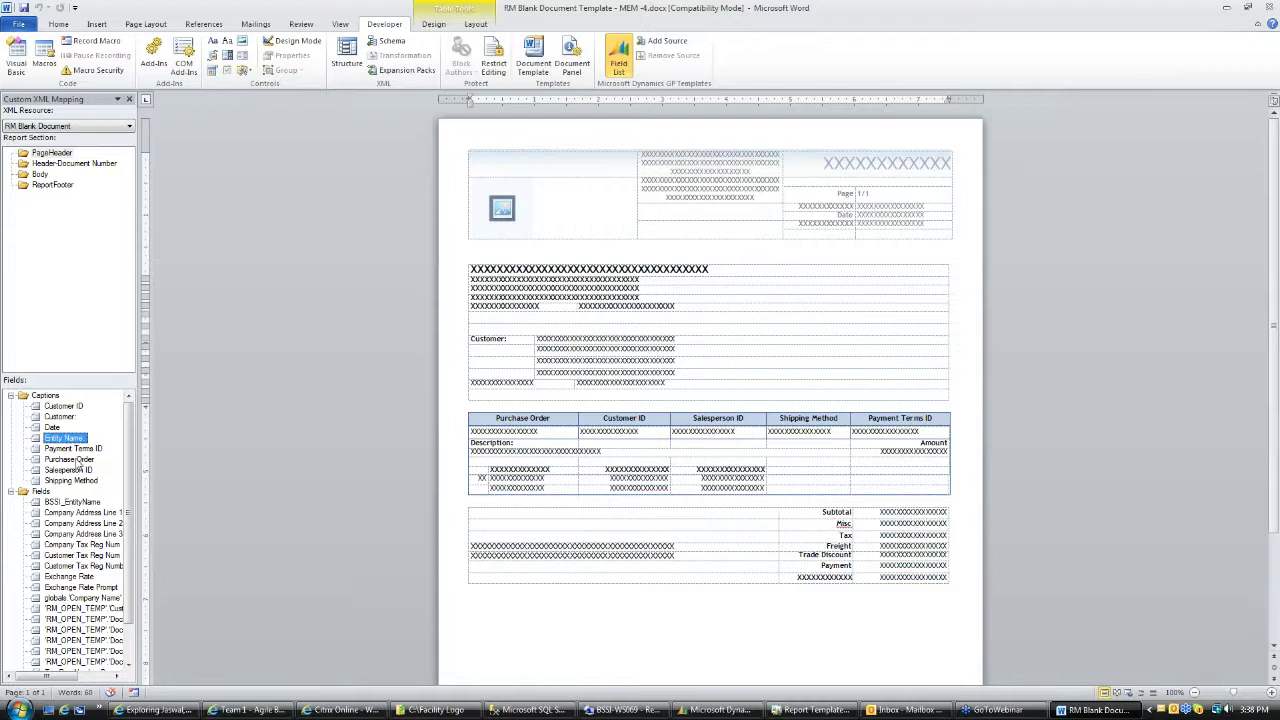
click(68, 502)
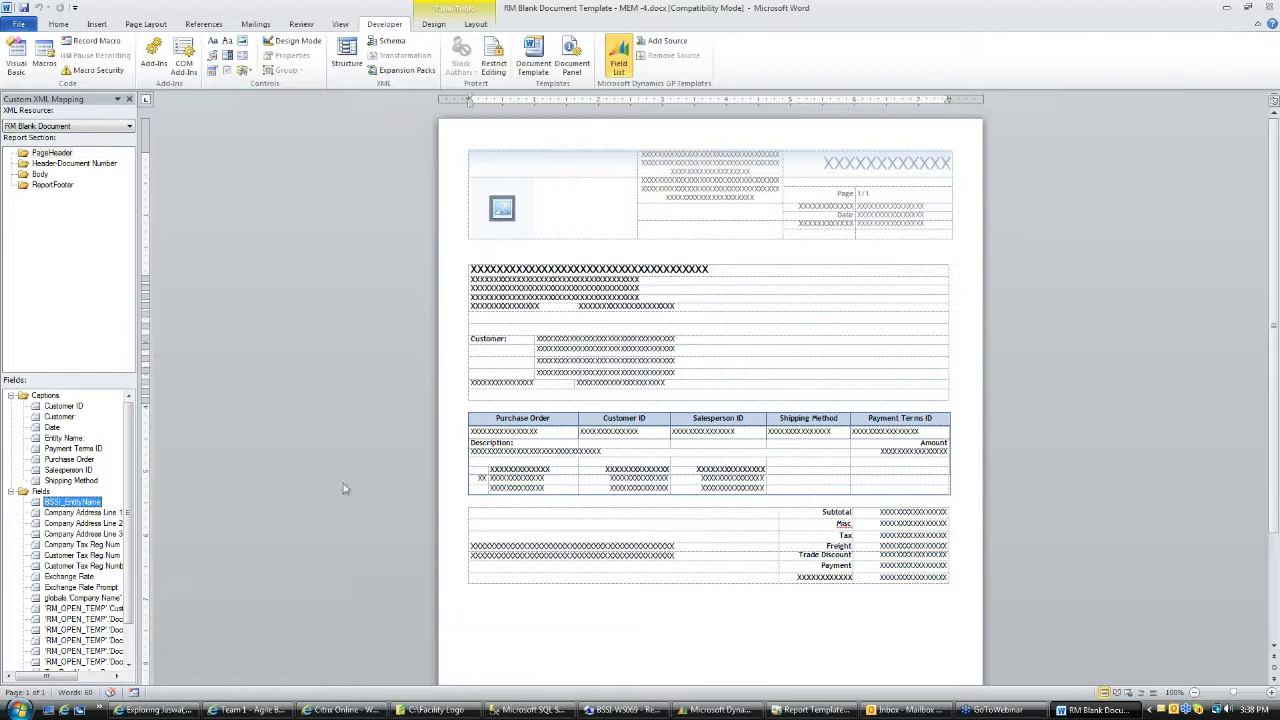
- Split the empty row below the customer block into 2 columns and 1 row, and narrow its first cell
click(643, 393)
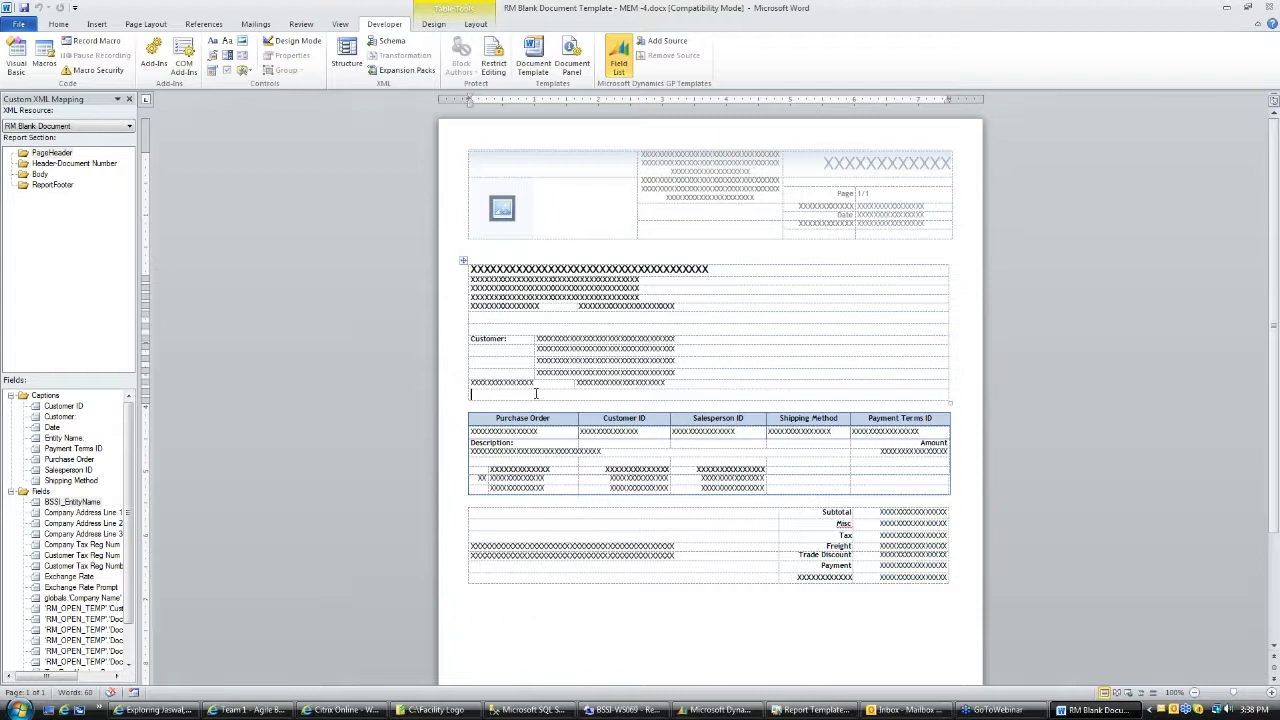
right_click(535, 393)
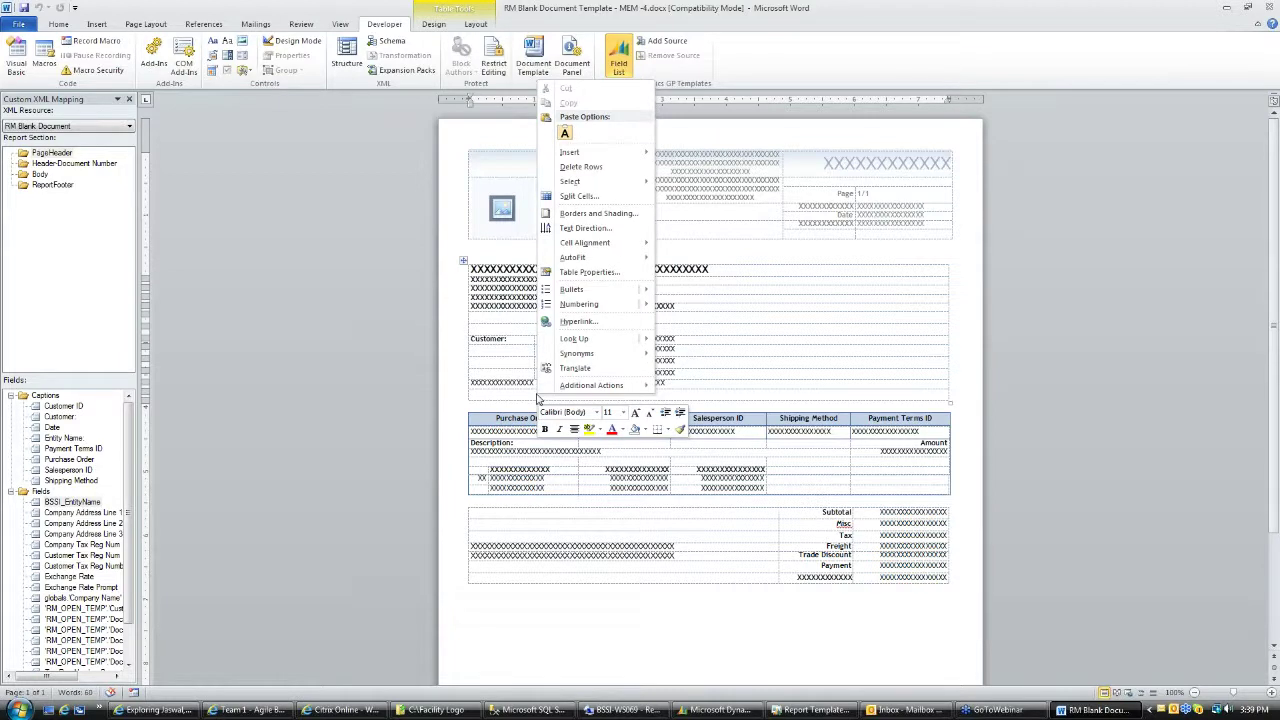
click(583, 197)
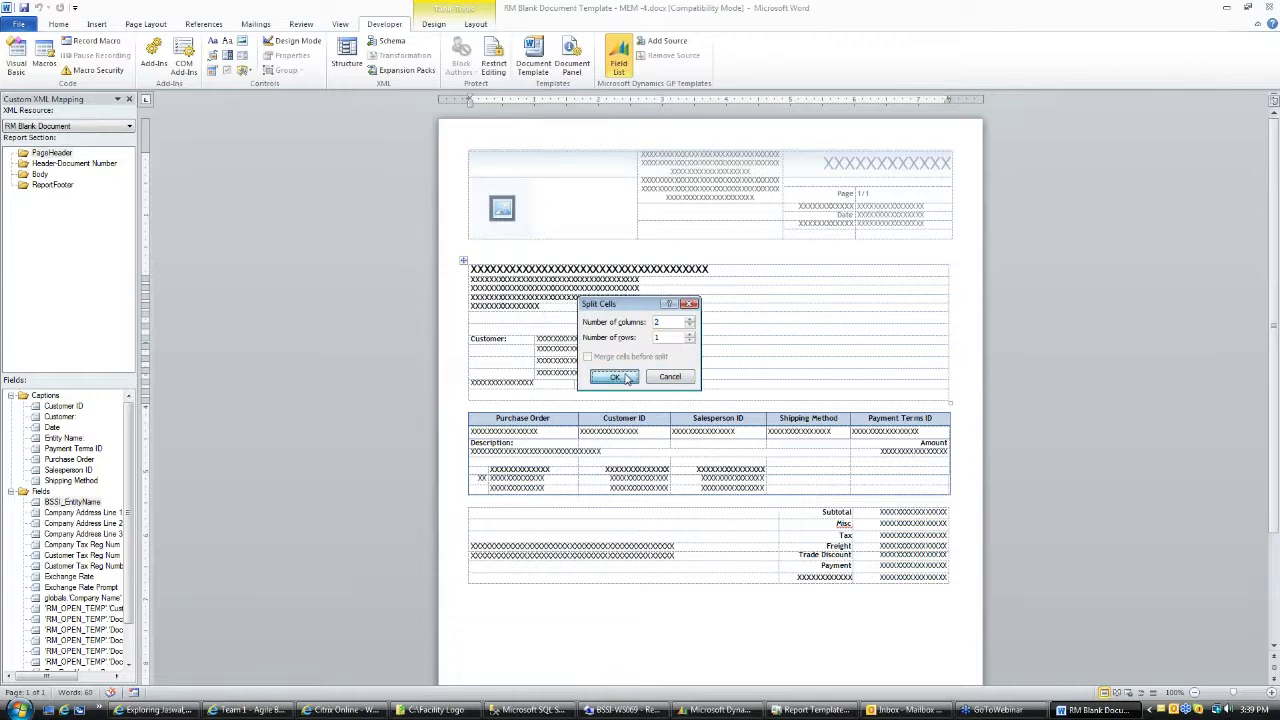
click(614, 377)
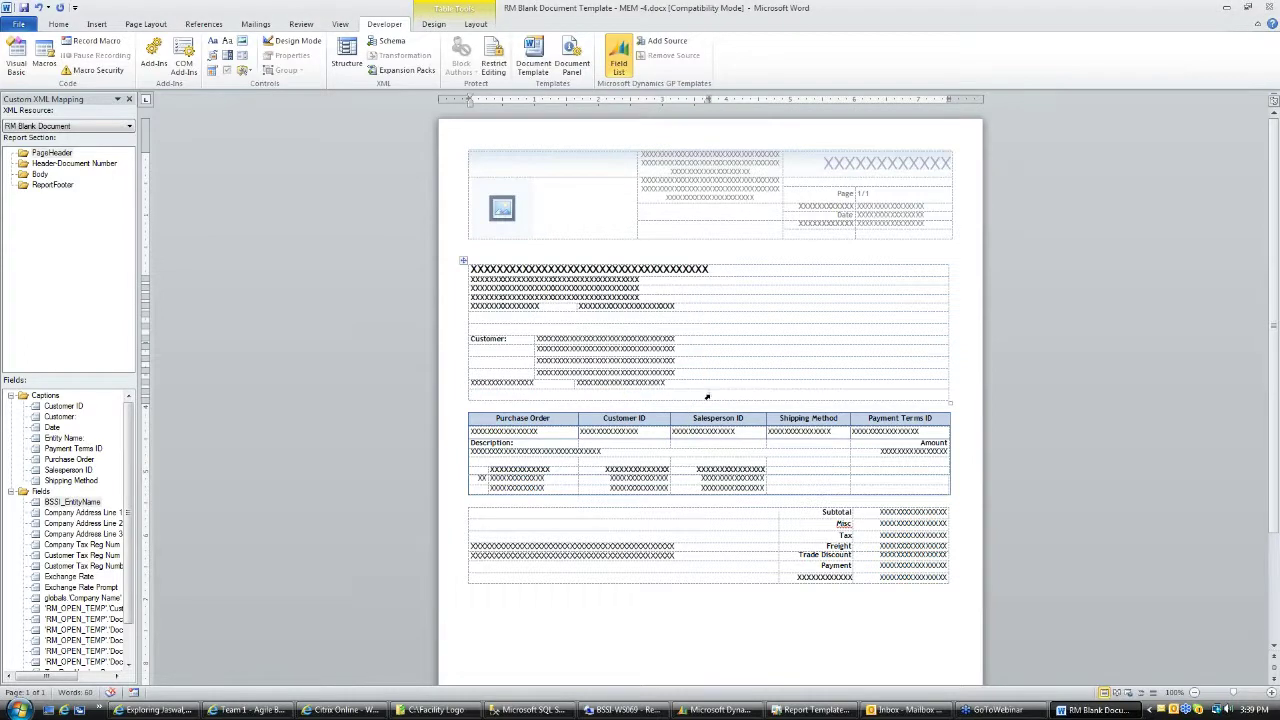
drag(707, 394, 629, 397)
- Insert the Entity Name caption in the split row's first cell and the BSSI_EntityName field in its second cell
click(522, 403)
click(62, 502)
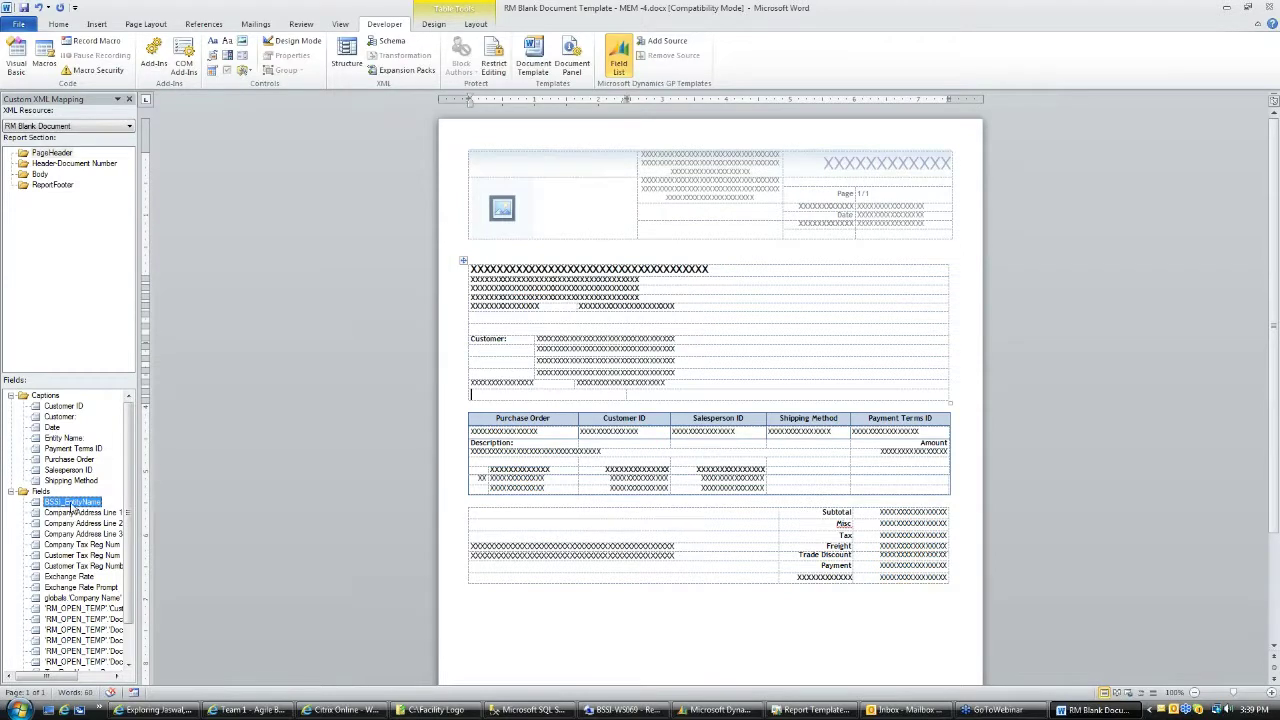
click(66, 438)
drag(66, 438, 509, 402)
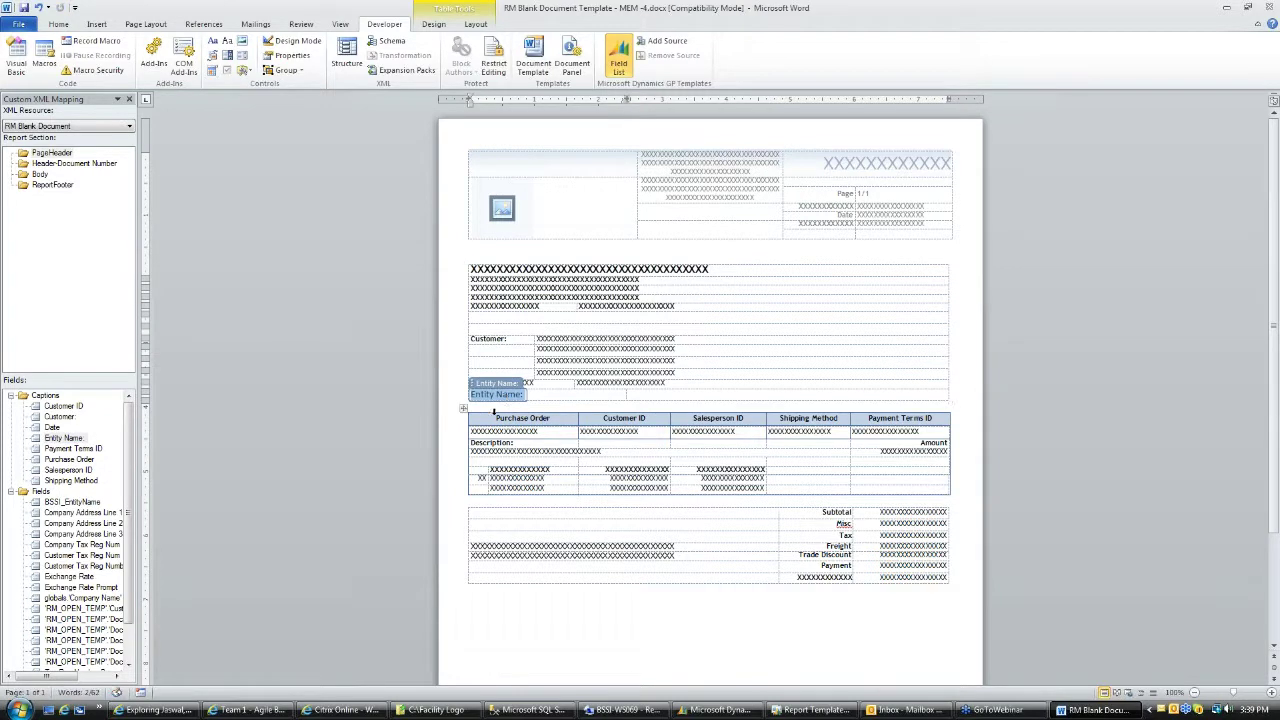
drag(73, 501, 668, 400)
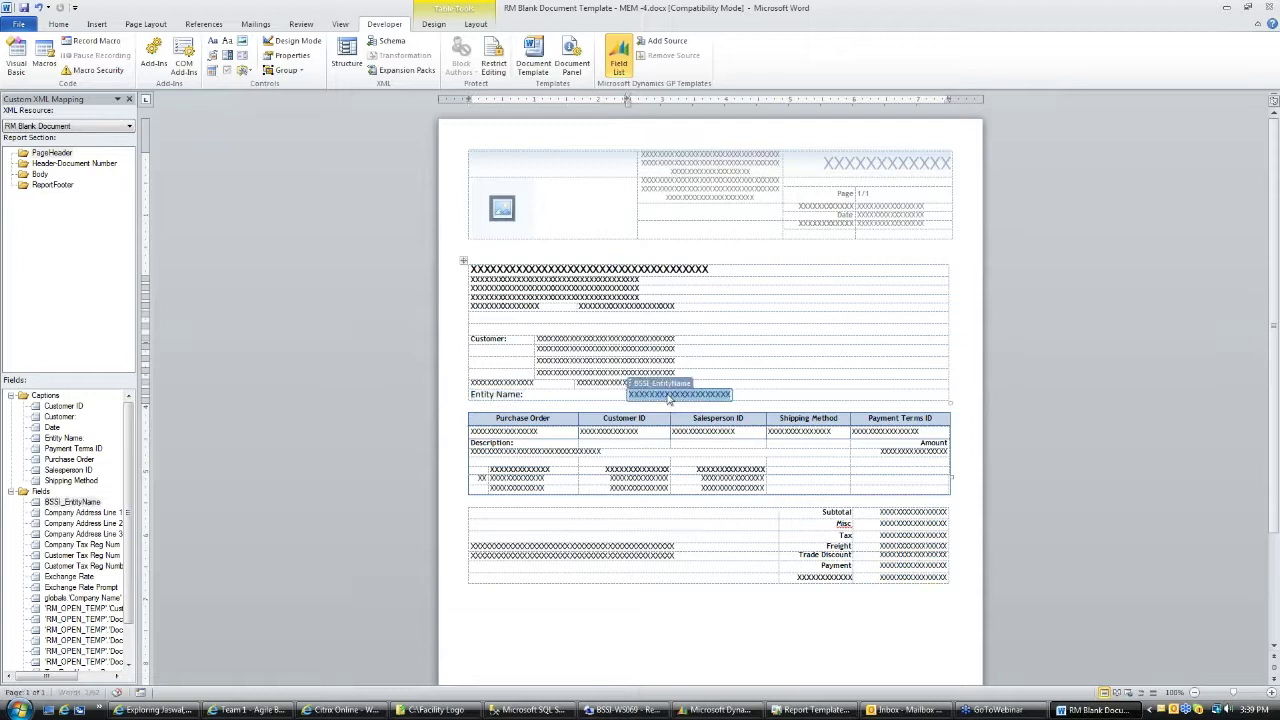
click(767, 404)
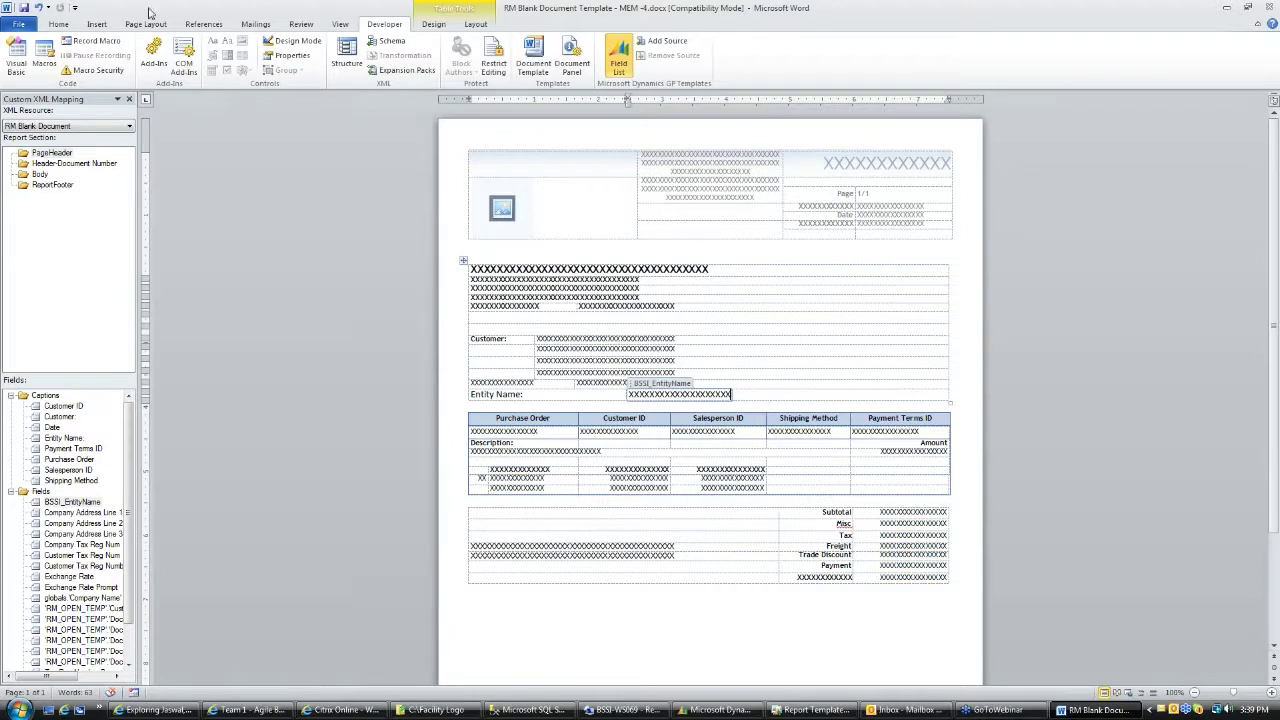
- Hide the template's table gridlines again
click(476, 24)
click(47, 55)
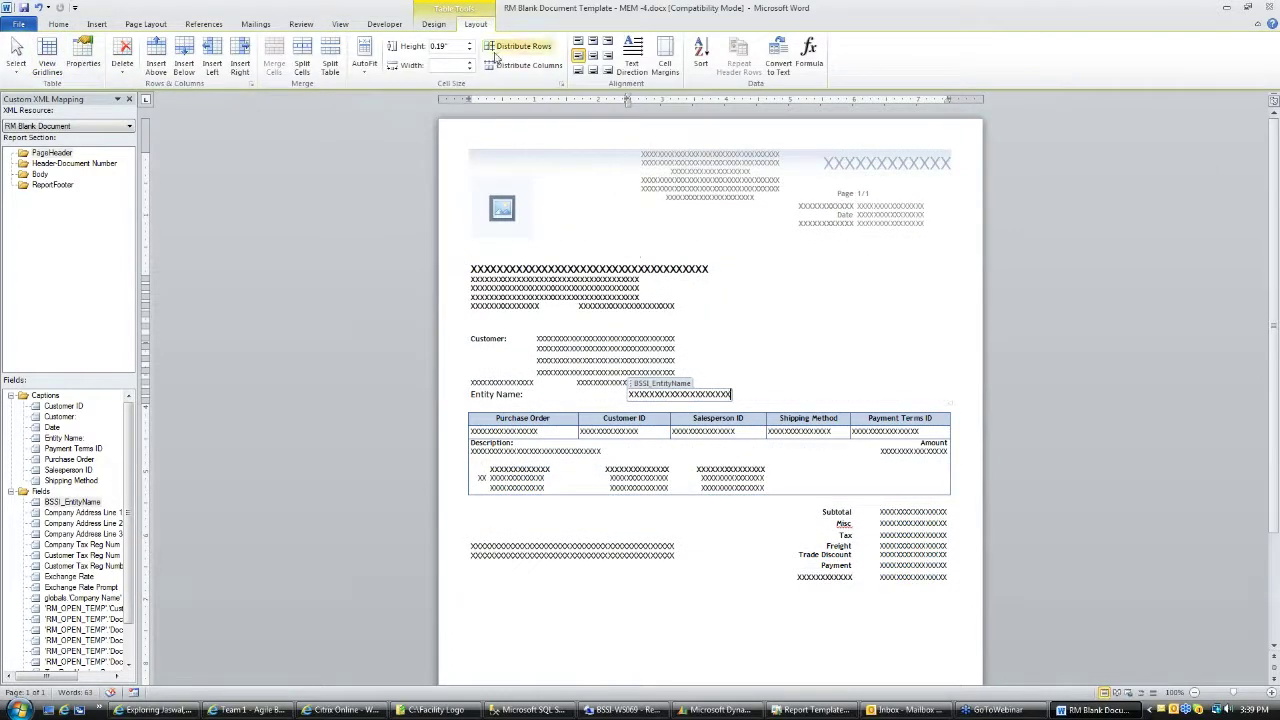
click(433, 24)
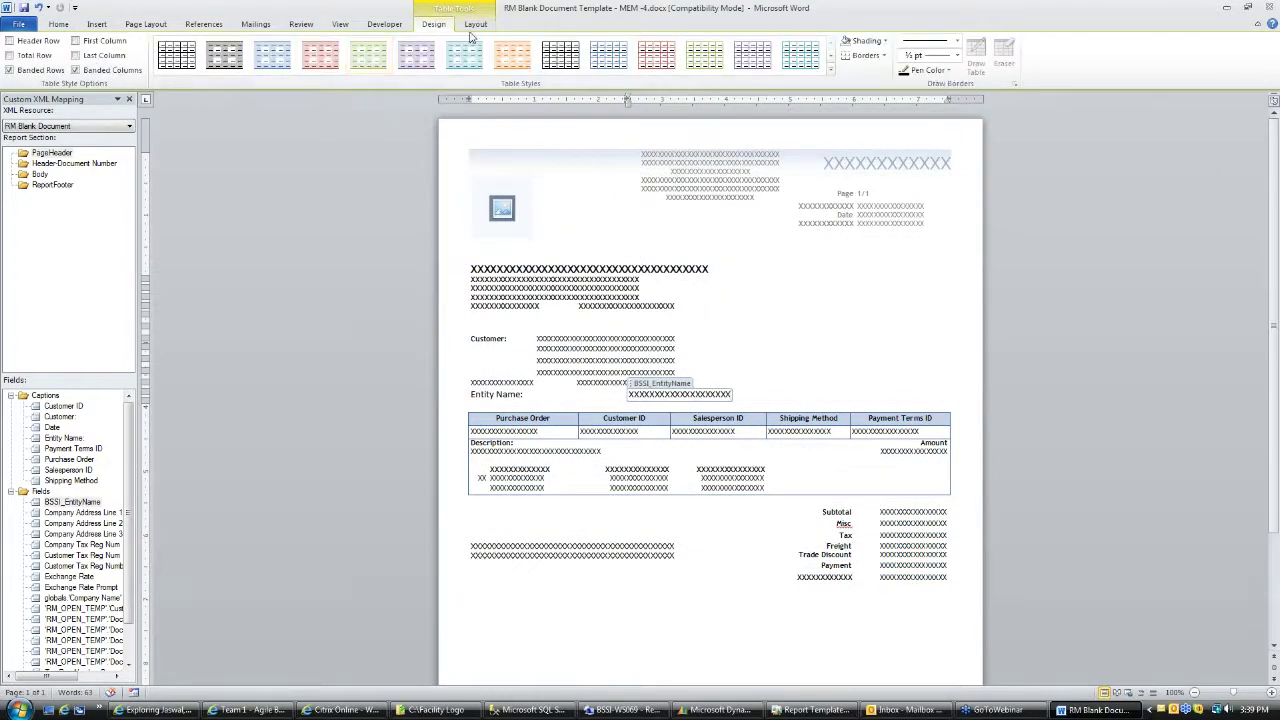
- Examine the PageHeader tags around the template's fields and the Entity Name row in design mode, and leave design mode
click(390, 25)
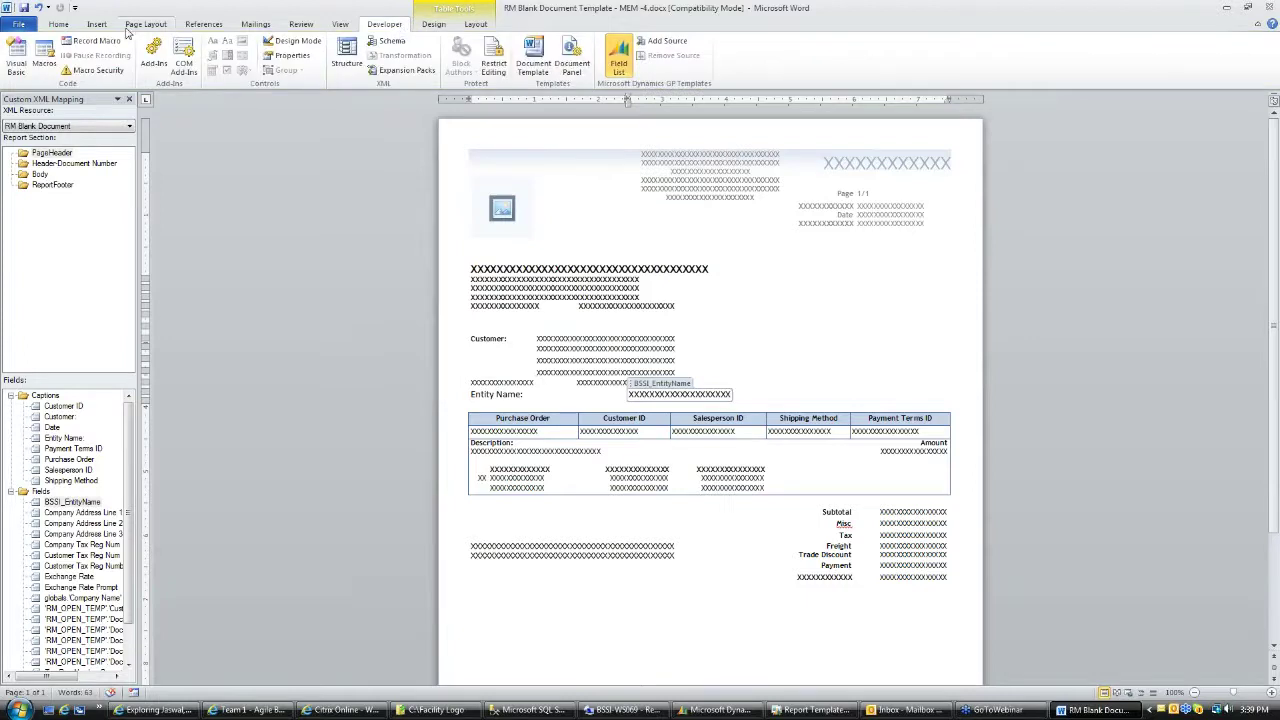
click(289, 42)
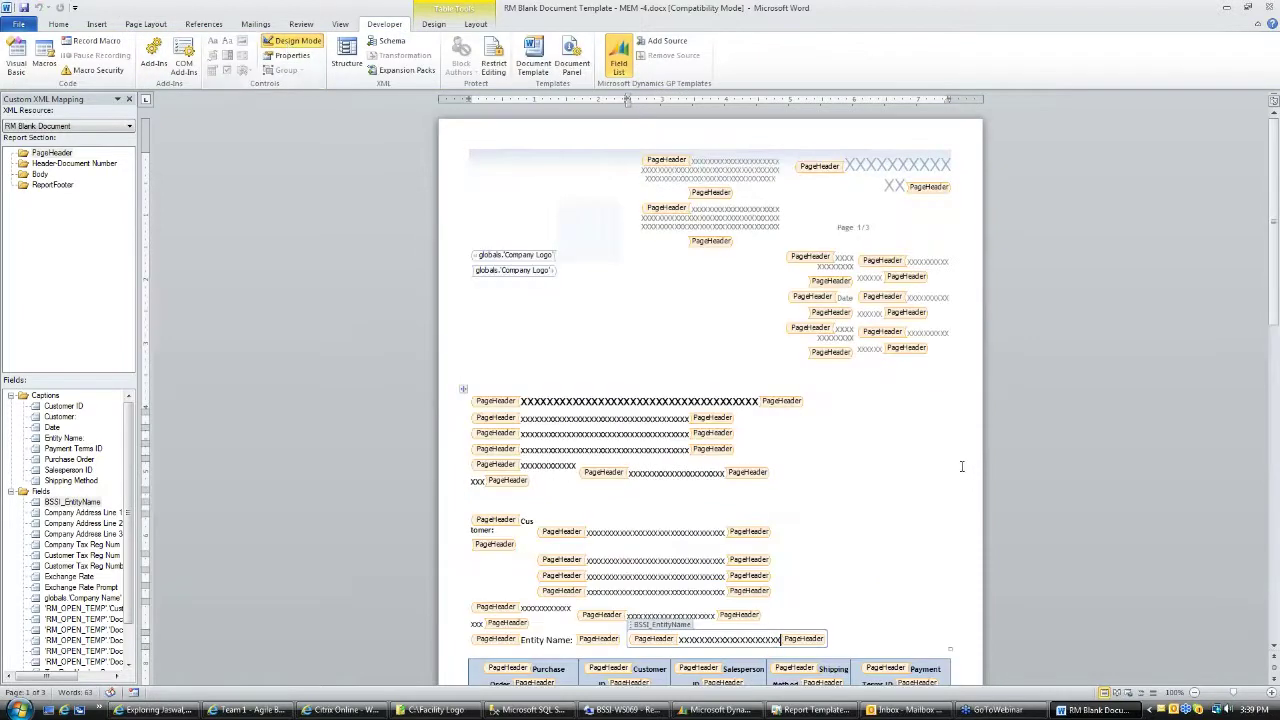
scroll(954, 474, down, 2)
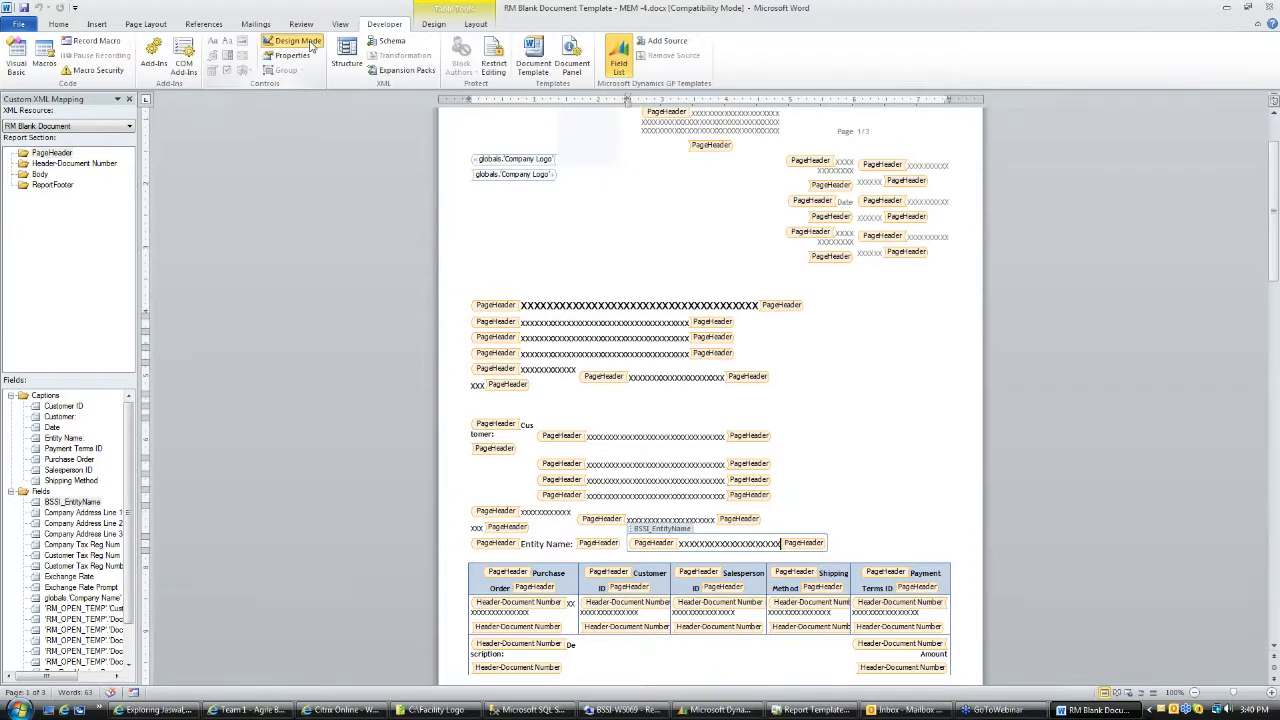
click(310, 45)
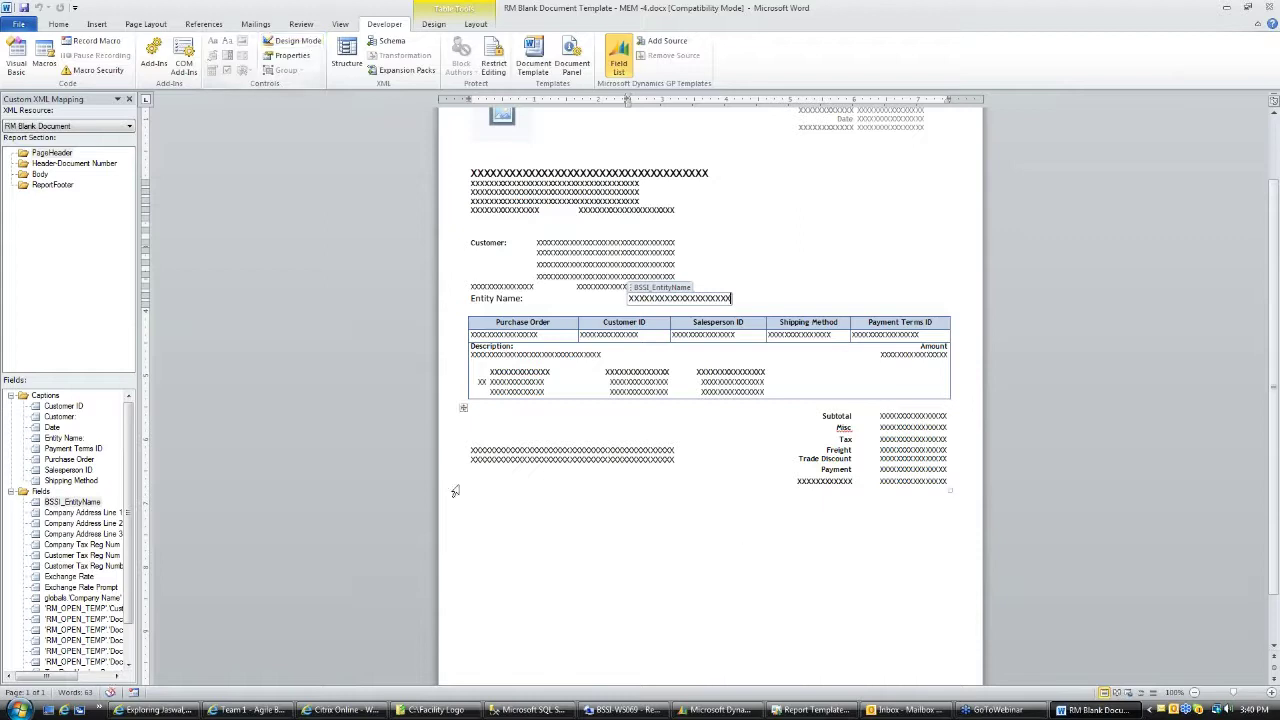
- Save the template as RM Blank Document Template - MEM -4.docx in C:\Facility Logo, accept the format prompt and close it
click(19, 26)
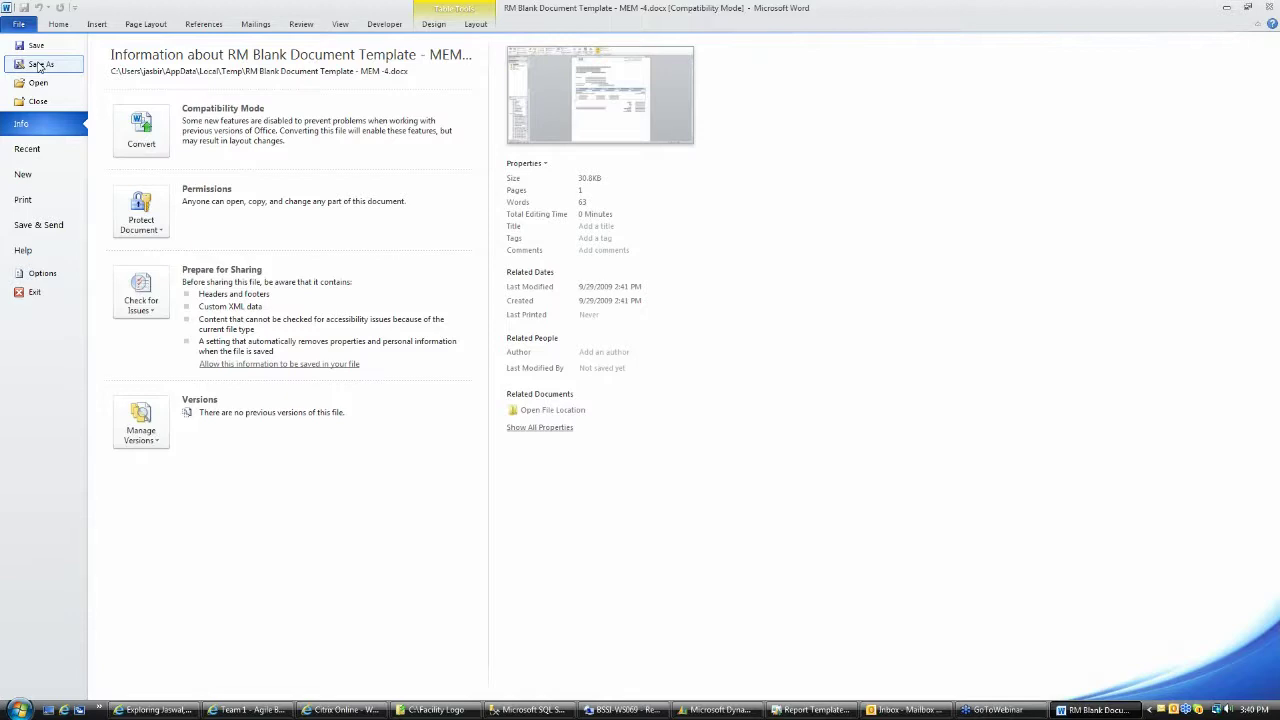
click(37, 65)
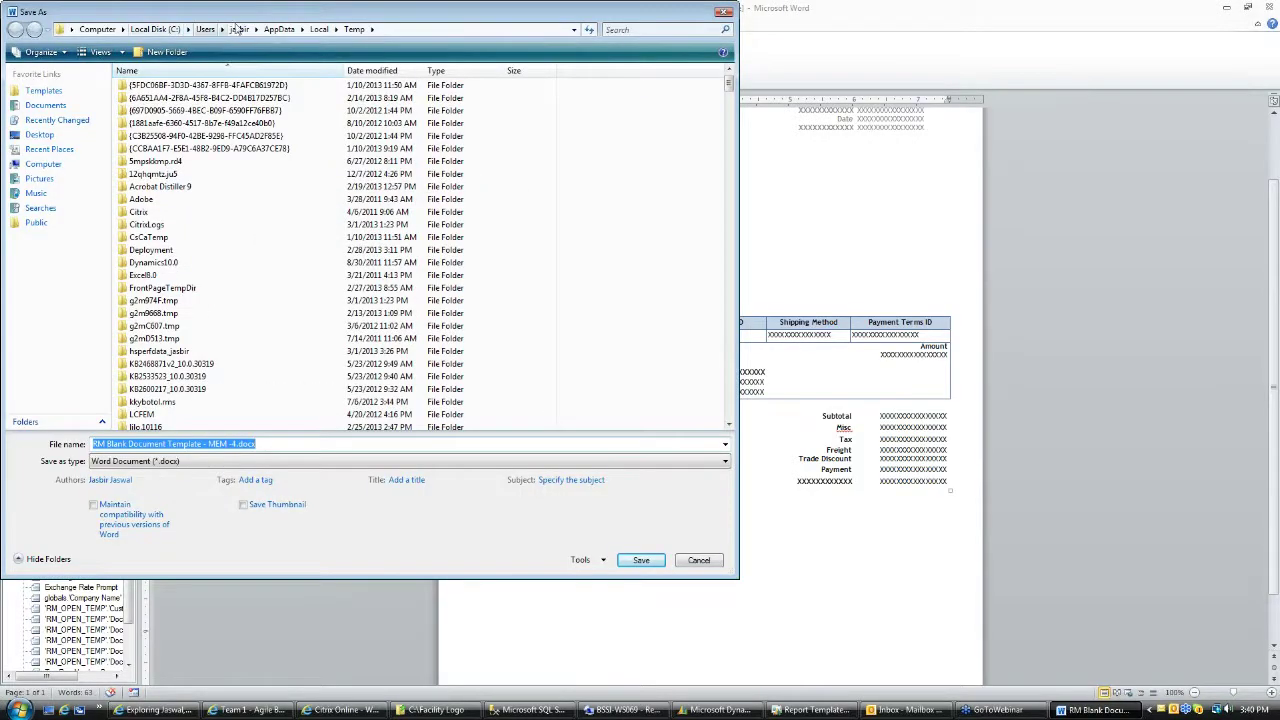
click(43, 164)
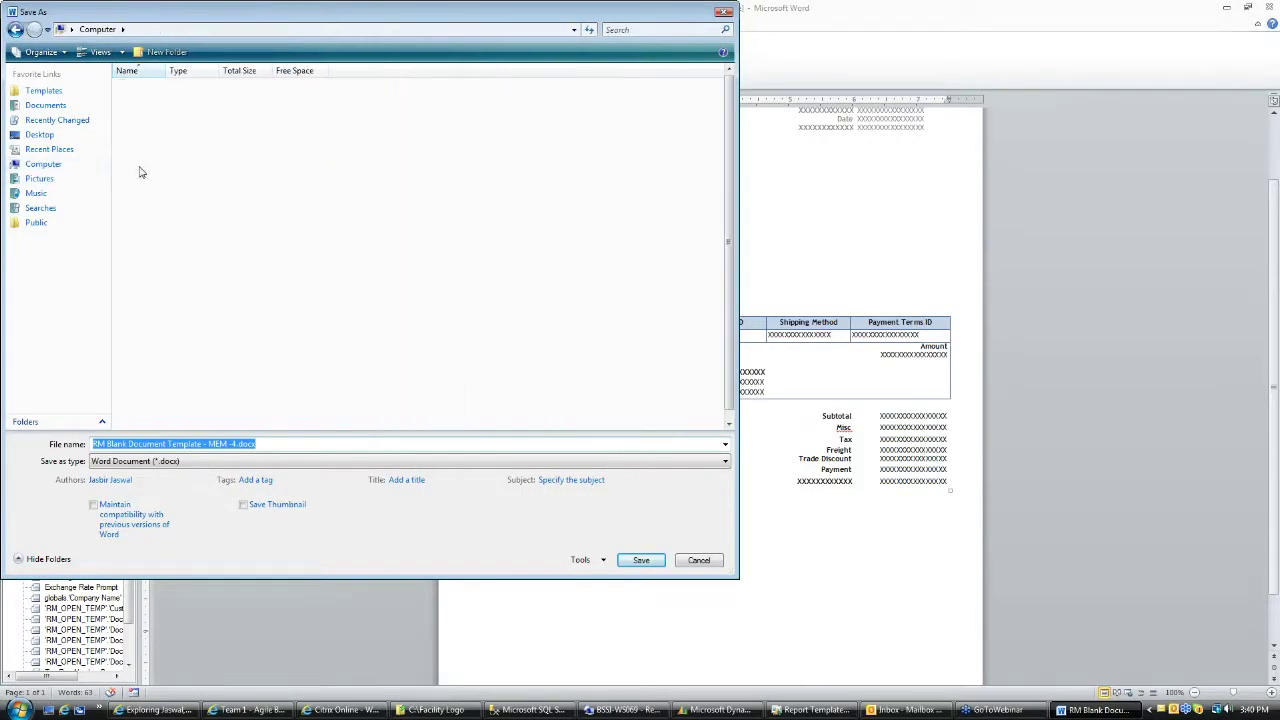
double_click(172, 232)
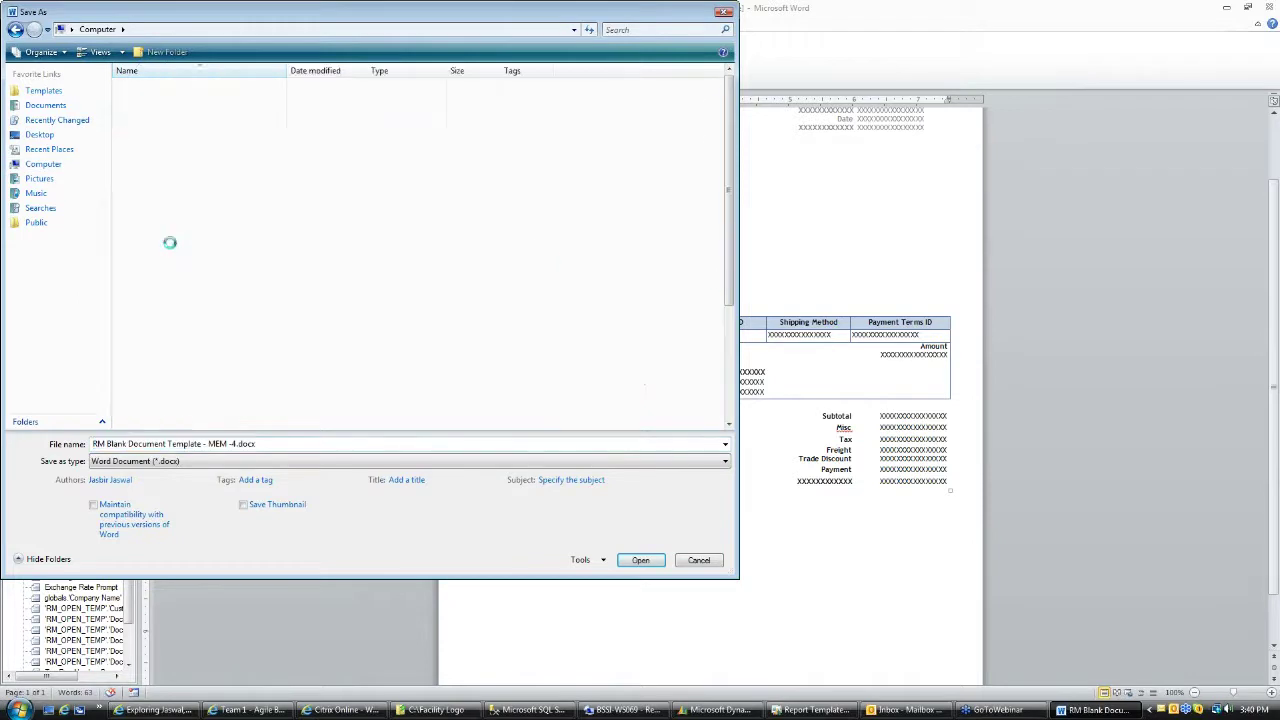
text(fa)
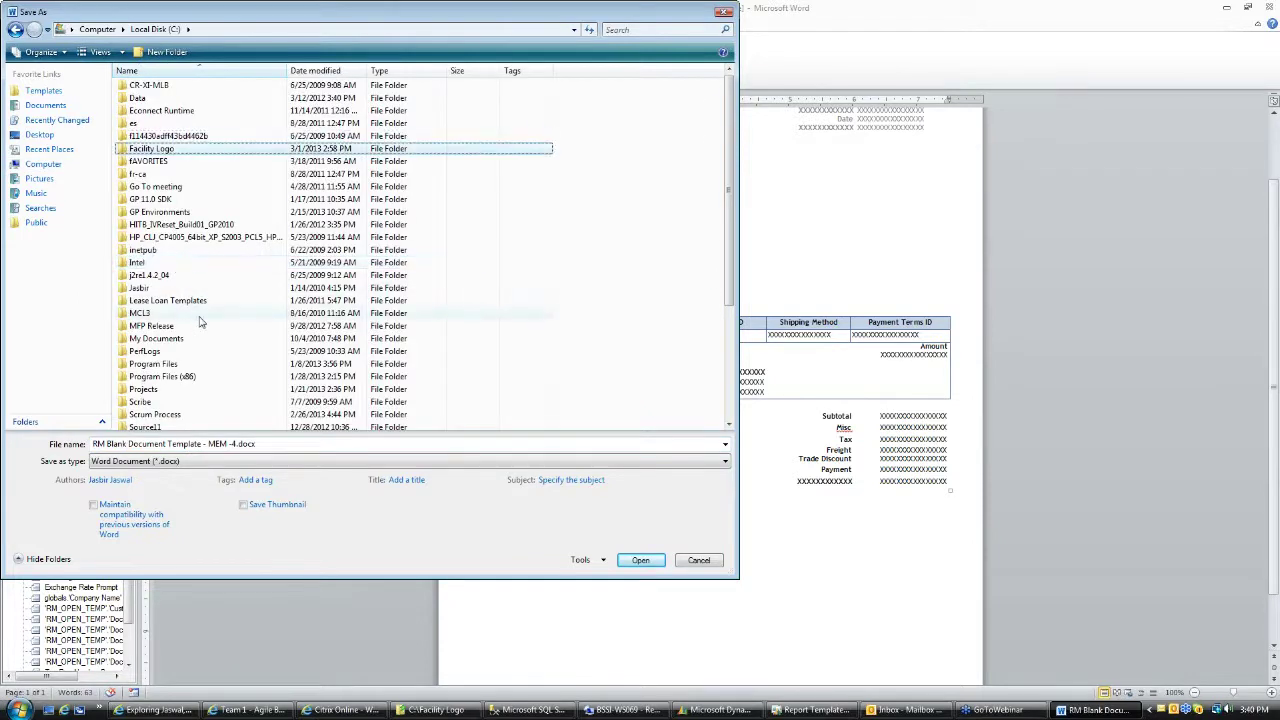
double_click(140, 150)
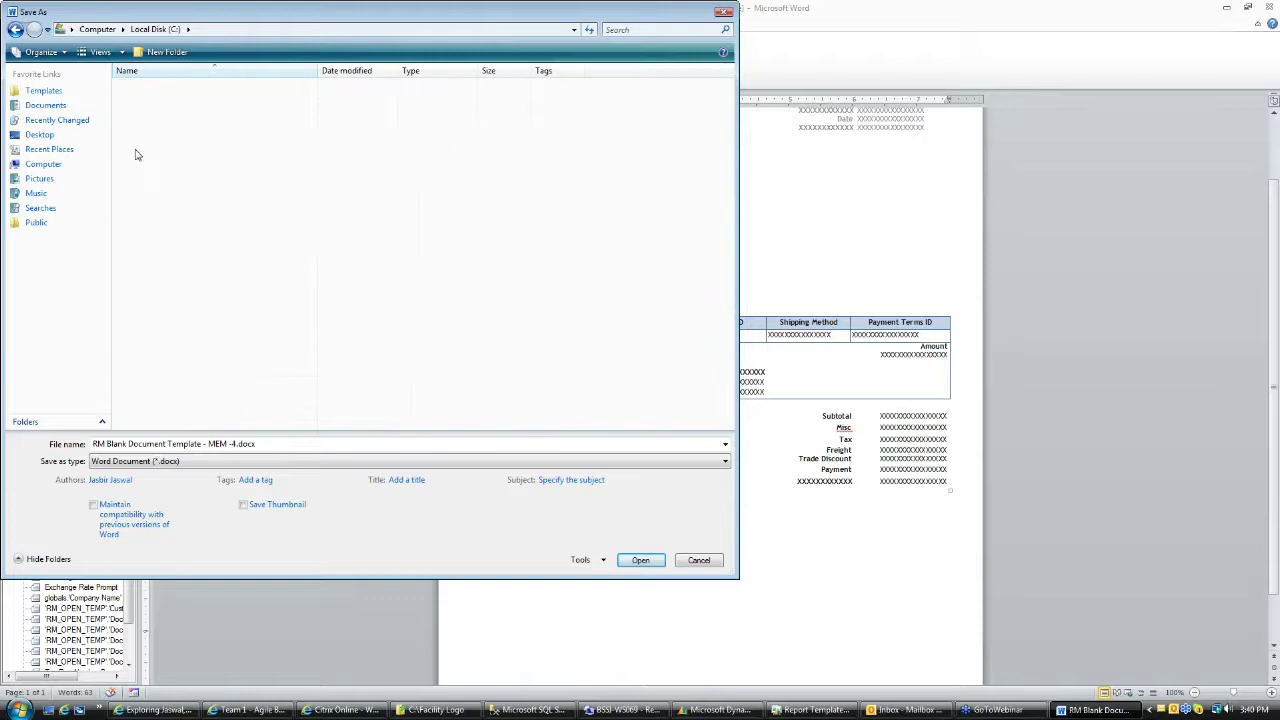
click(650, 562)
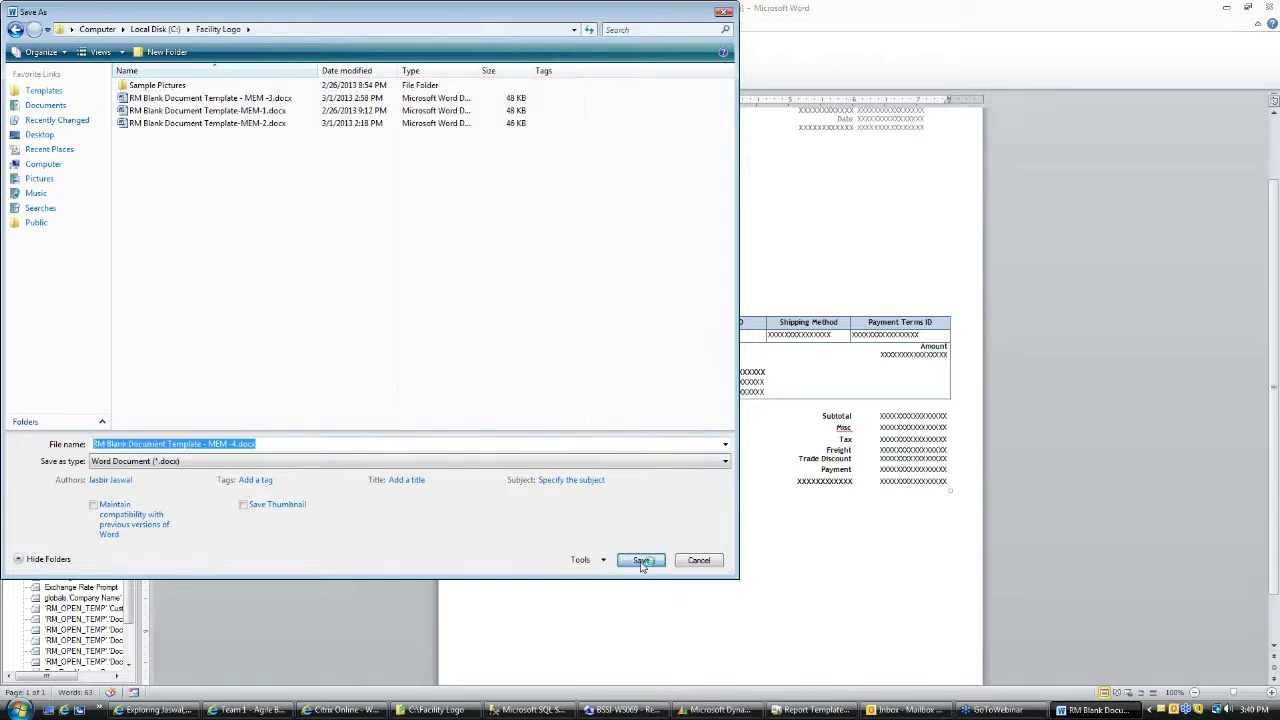
click(805, 385)
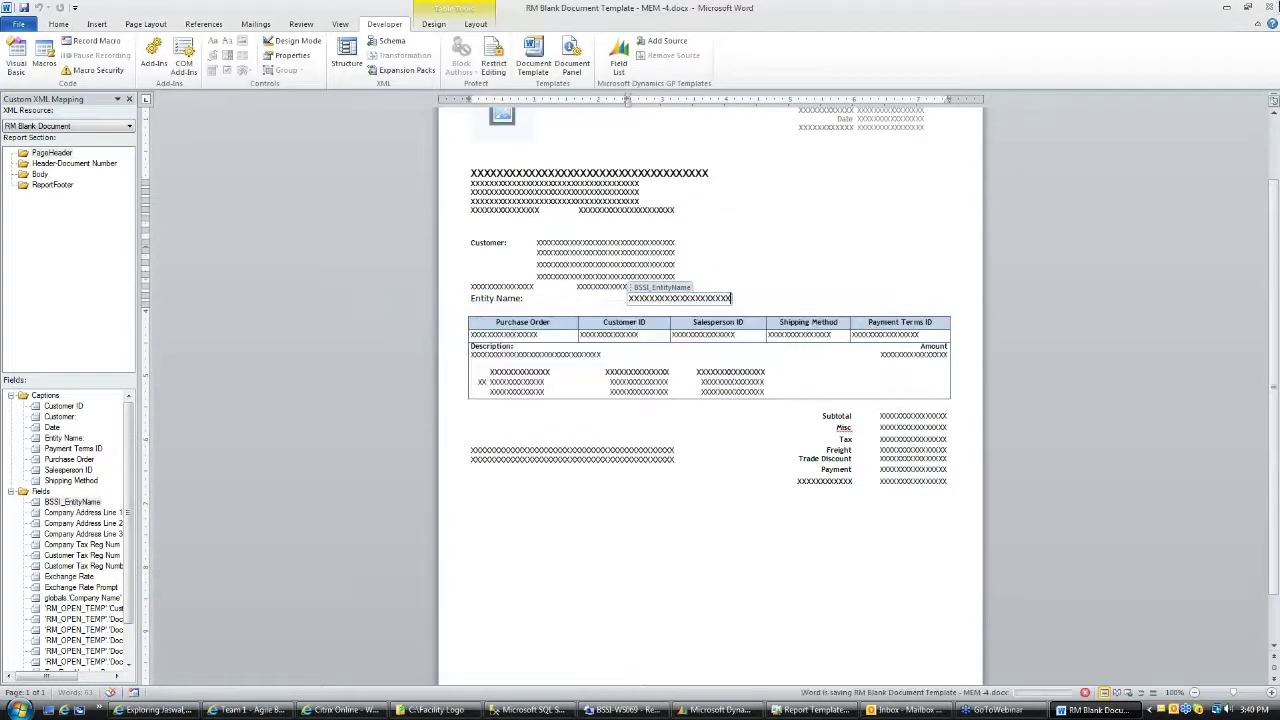
click(1274, 8)
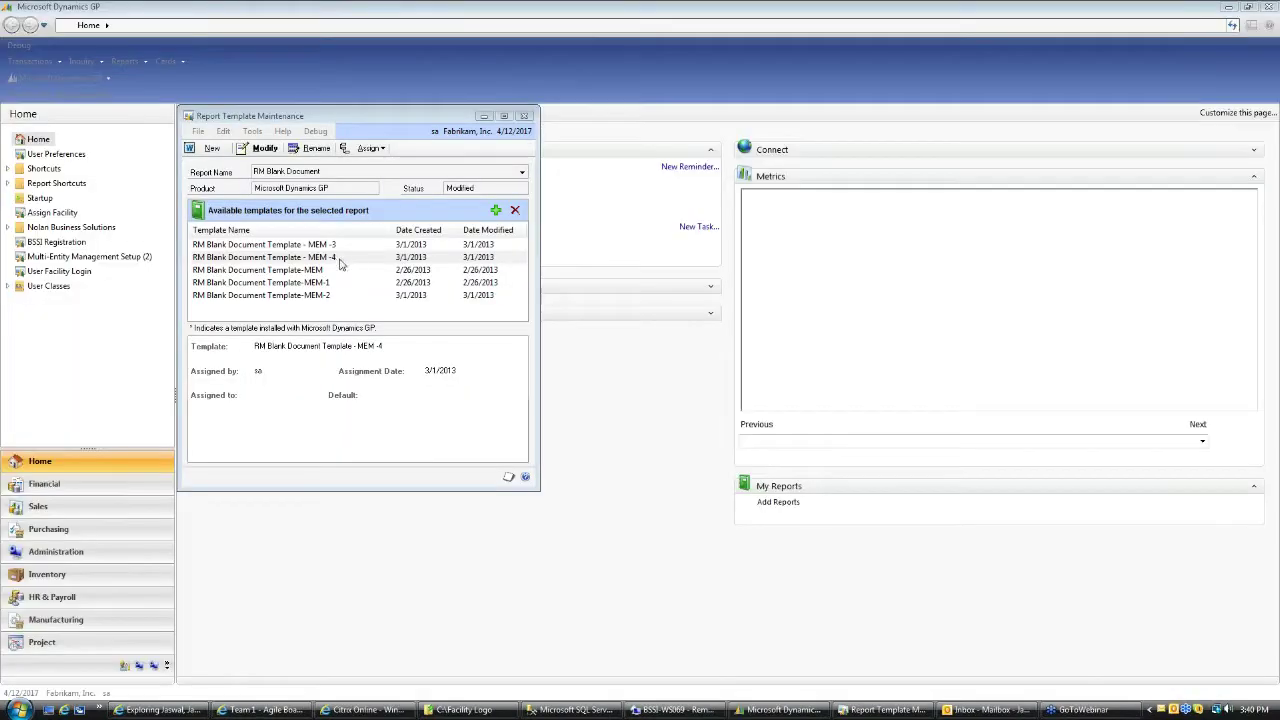
- Add RM Blank Document Template - MEM -4.docx to the RM Blank Document report, replacing the existing template
click(496, 211)
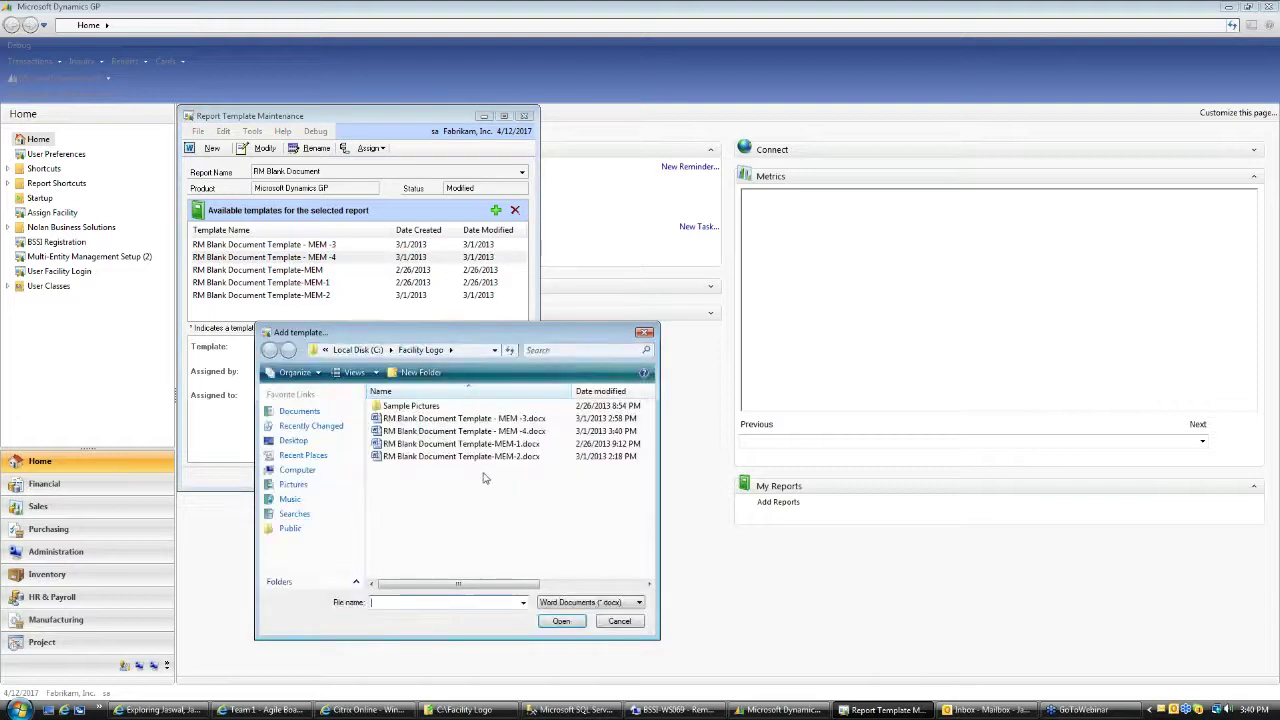
click(510, 431)
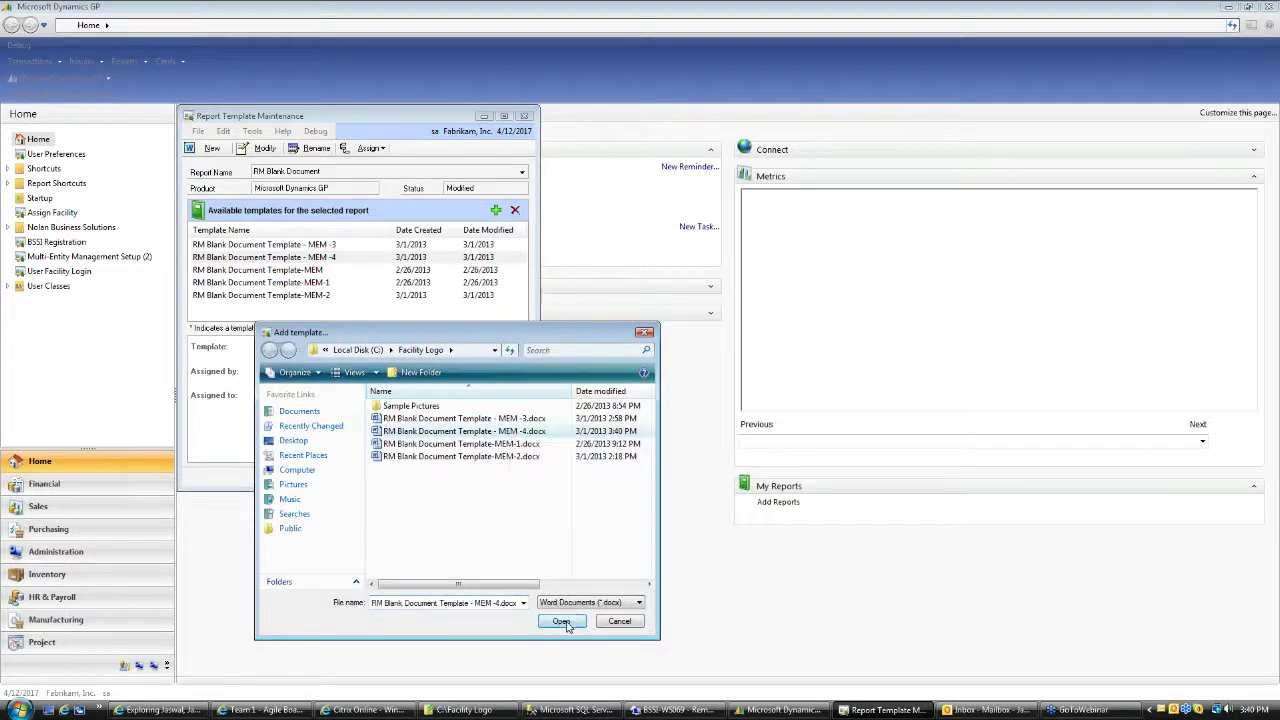
click(561, 621)
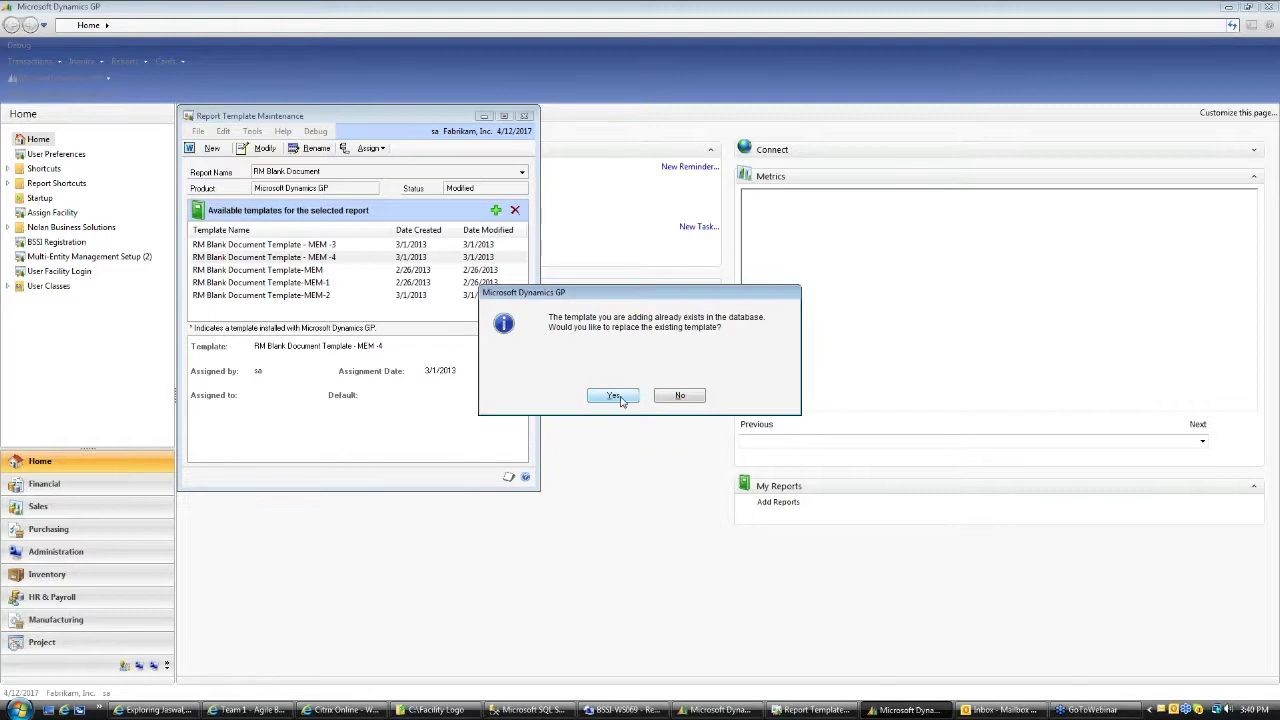
click(614, 396)
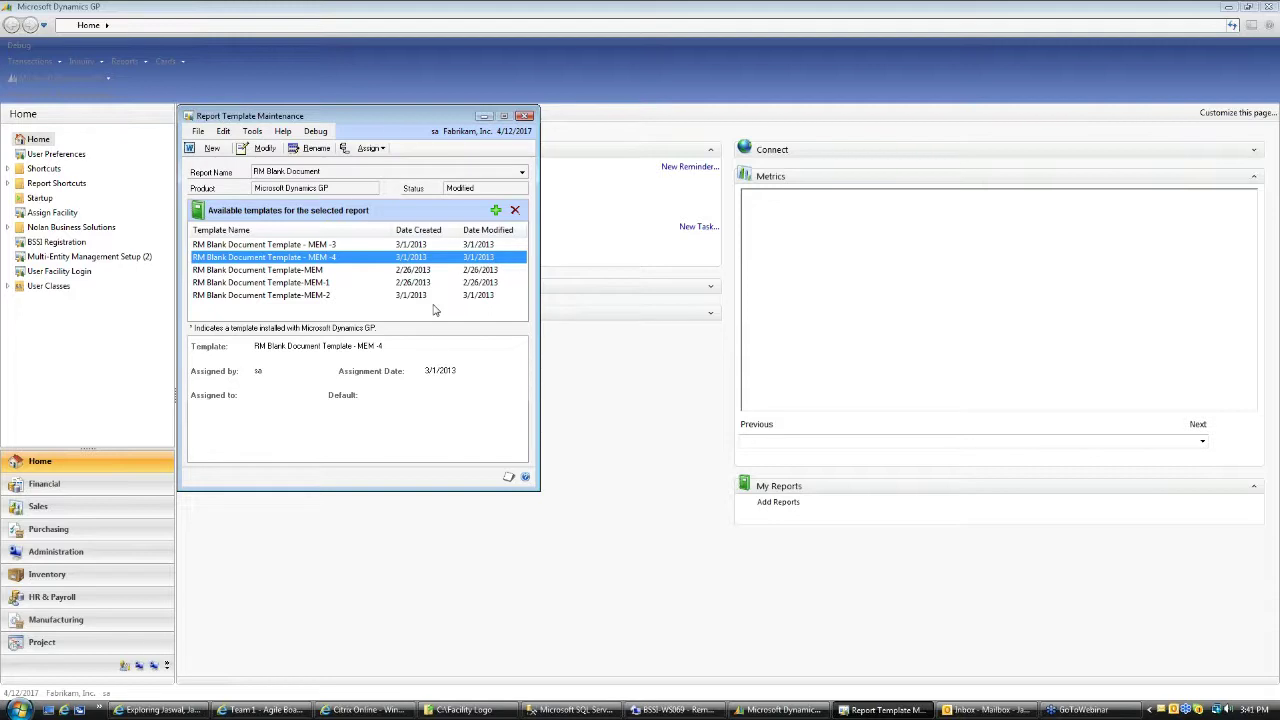
- Assign the RM Blank Document Template - MEM -4 template to the company TWO, Fabrikam, Inc
click(366, 150)
click(376, 165)
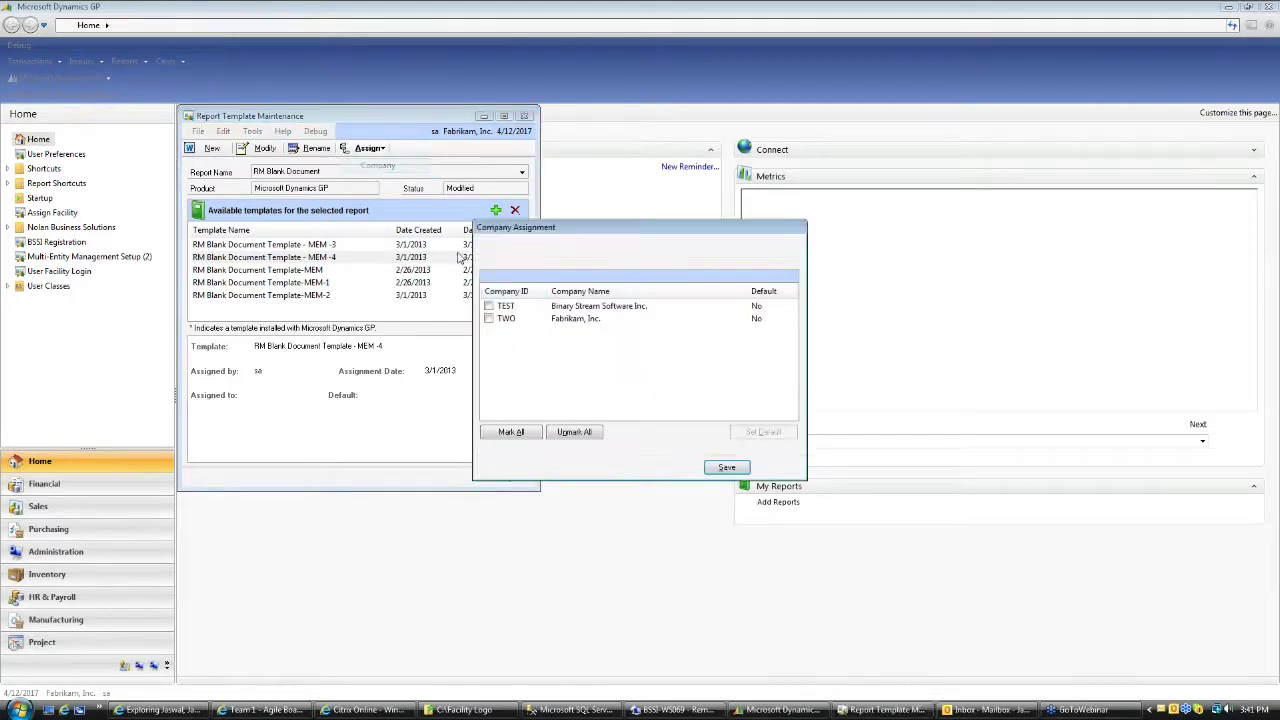
click(489, 319)
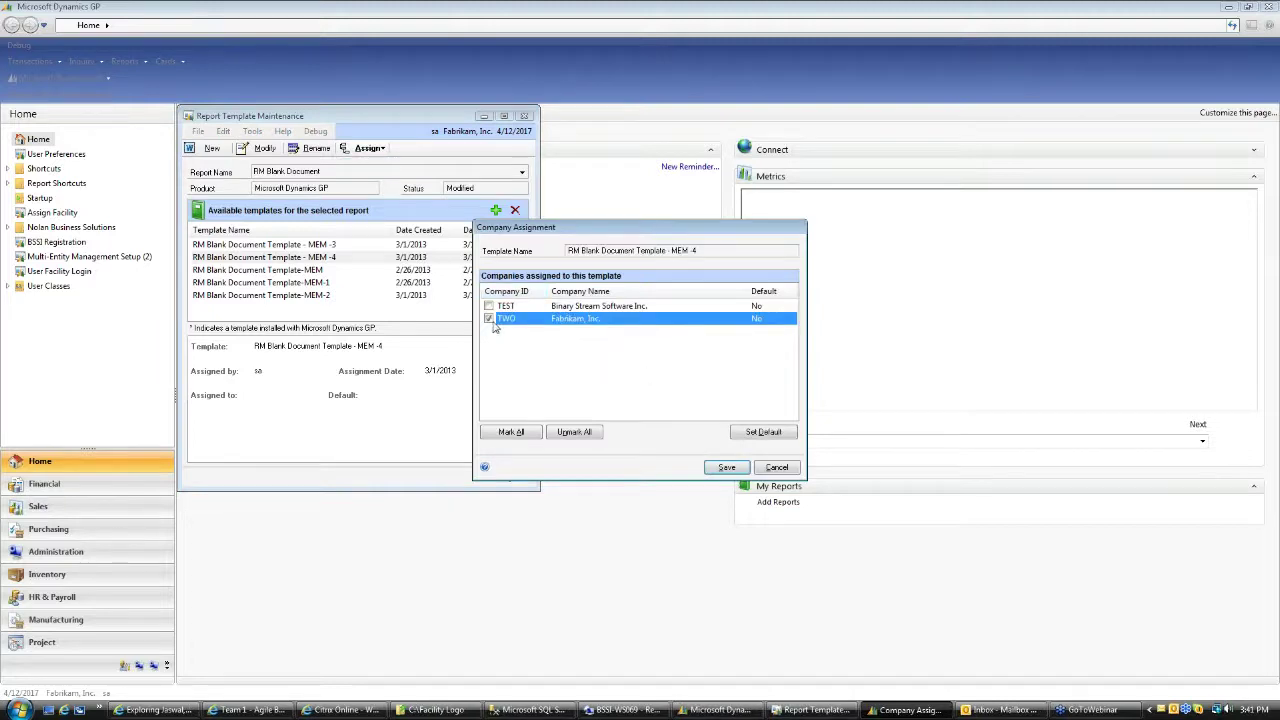
- Make RM Blank Document Template - MEM -4 the default for Fabrikam, Inc., save the assignment, check it and close template maintenance
click(745, 434)
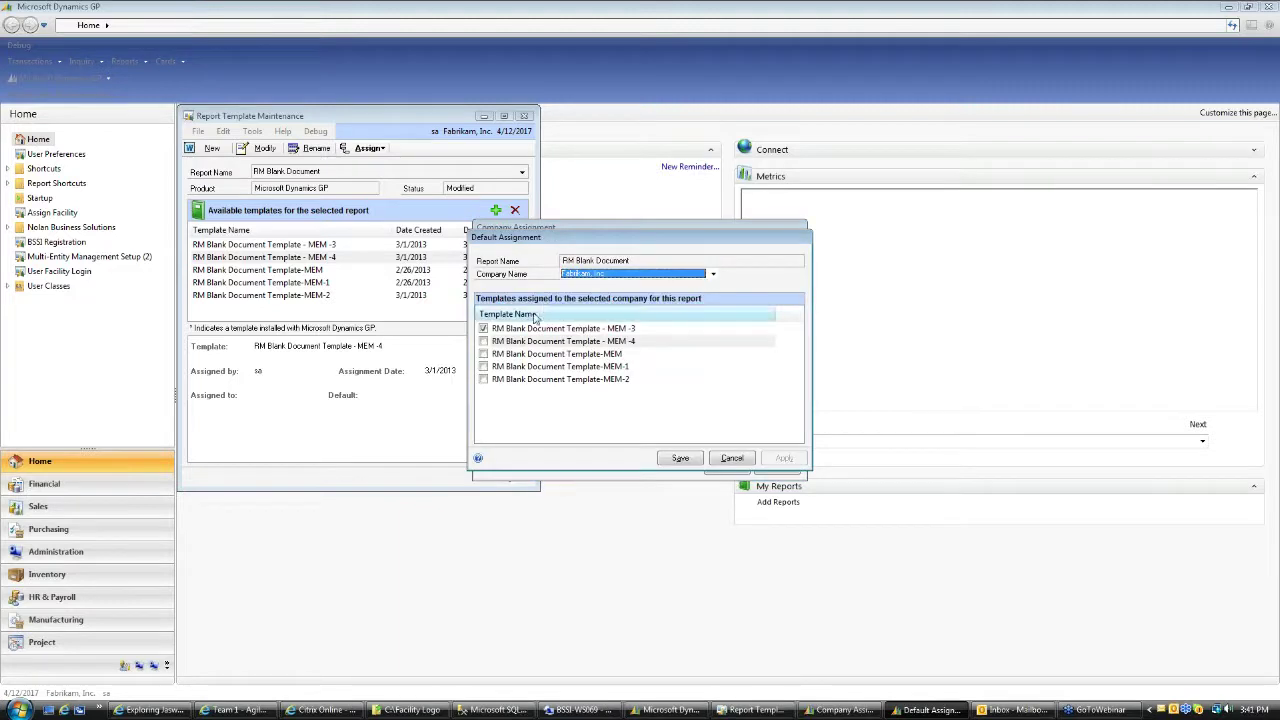
click(484, 341)
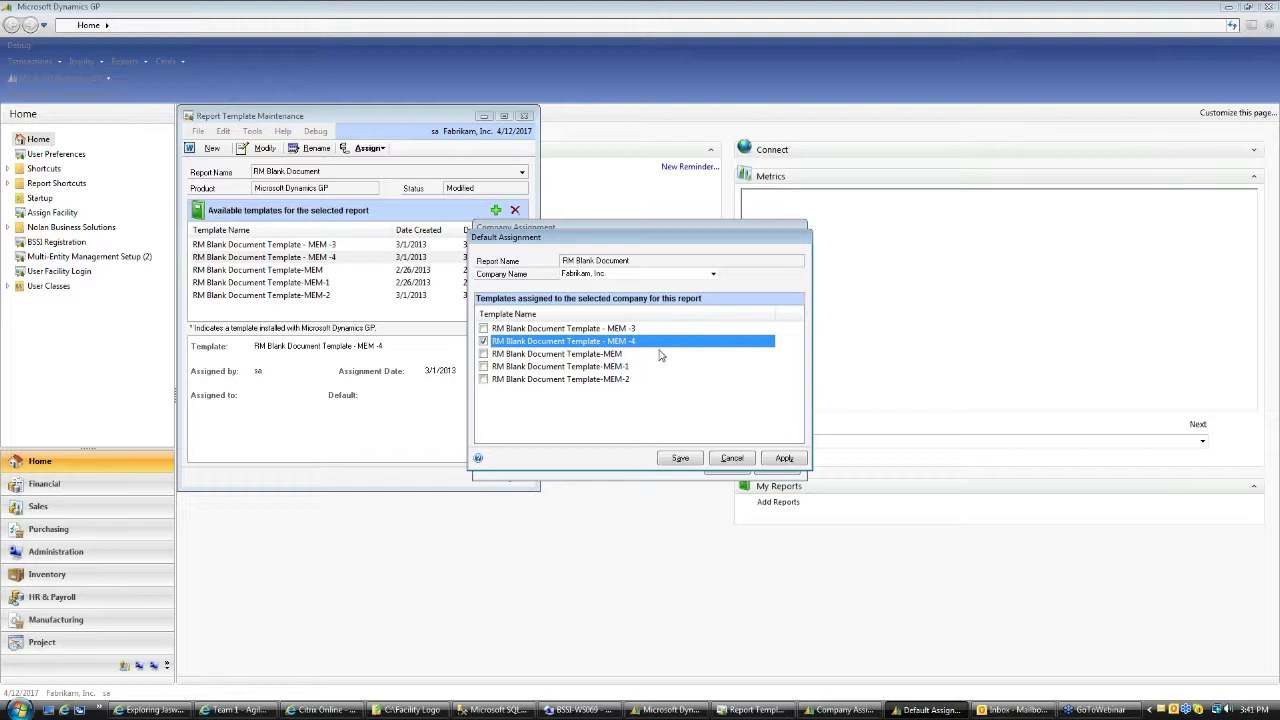
click(784, 458)
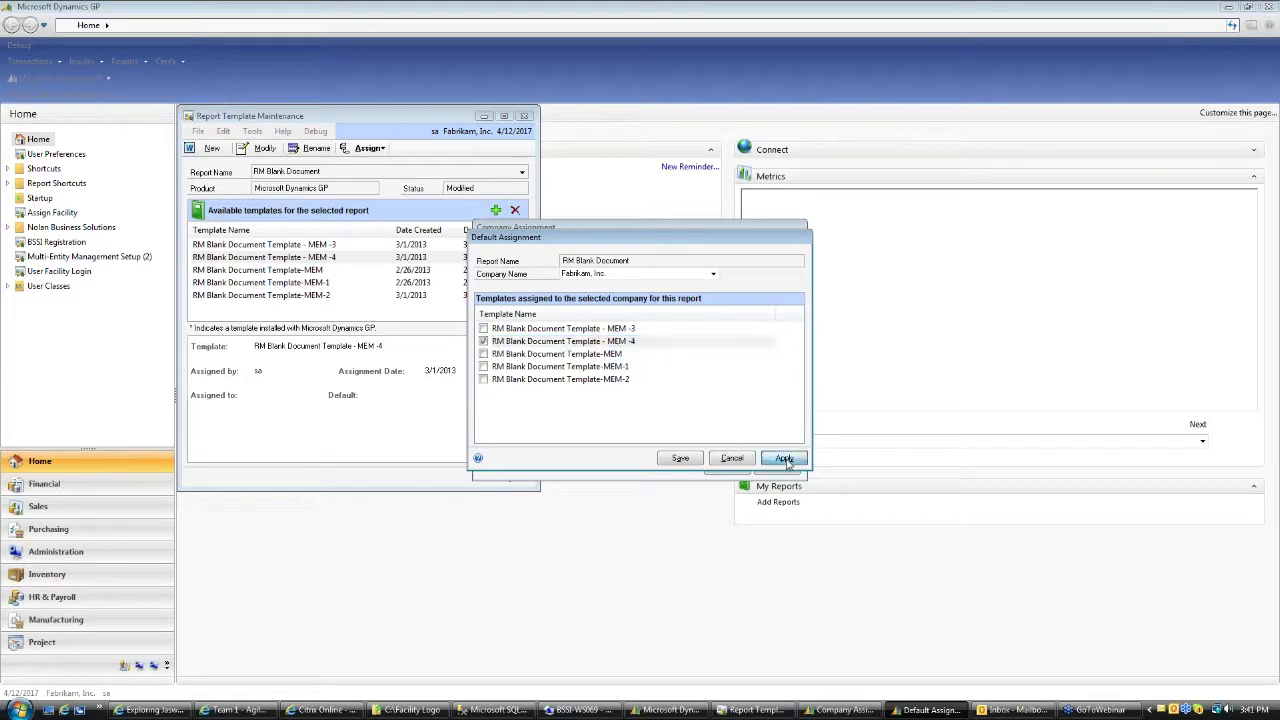
click(678, 459)
click(640, 395)
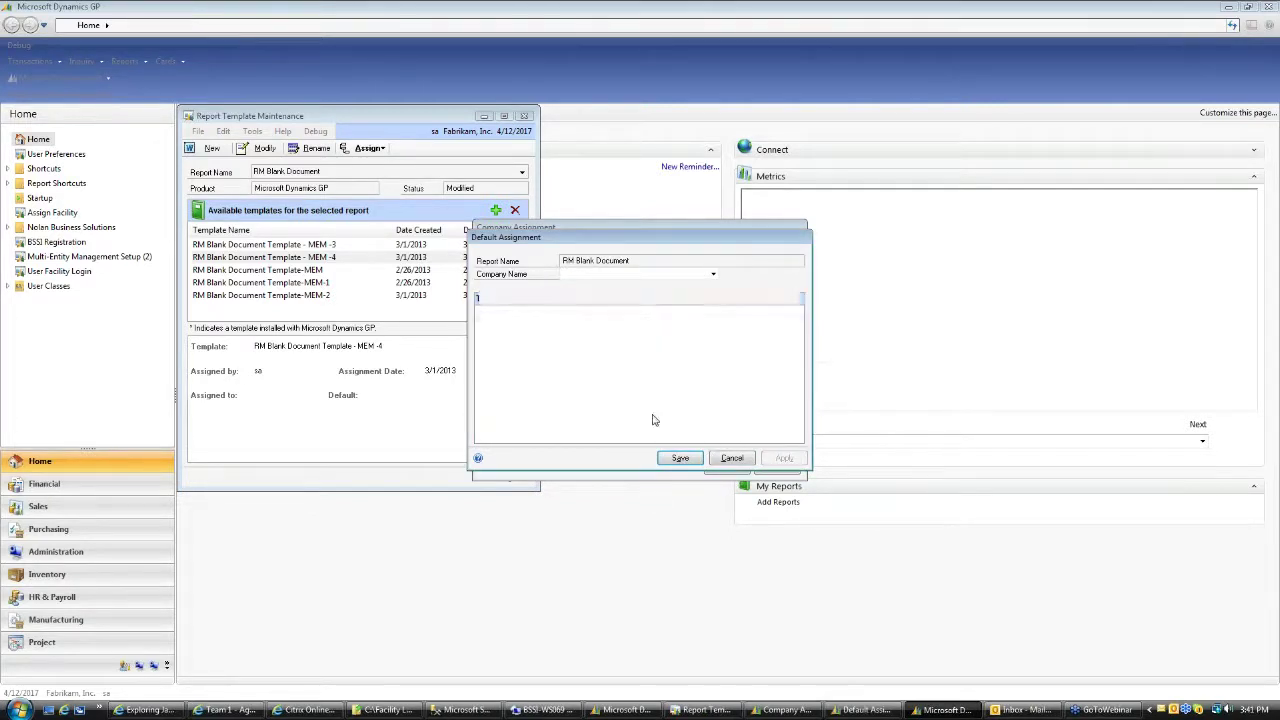
click(732, 458)
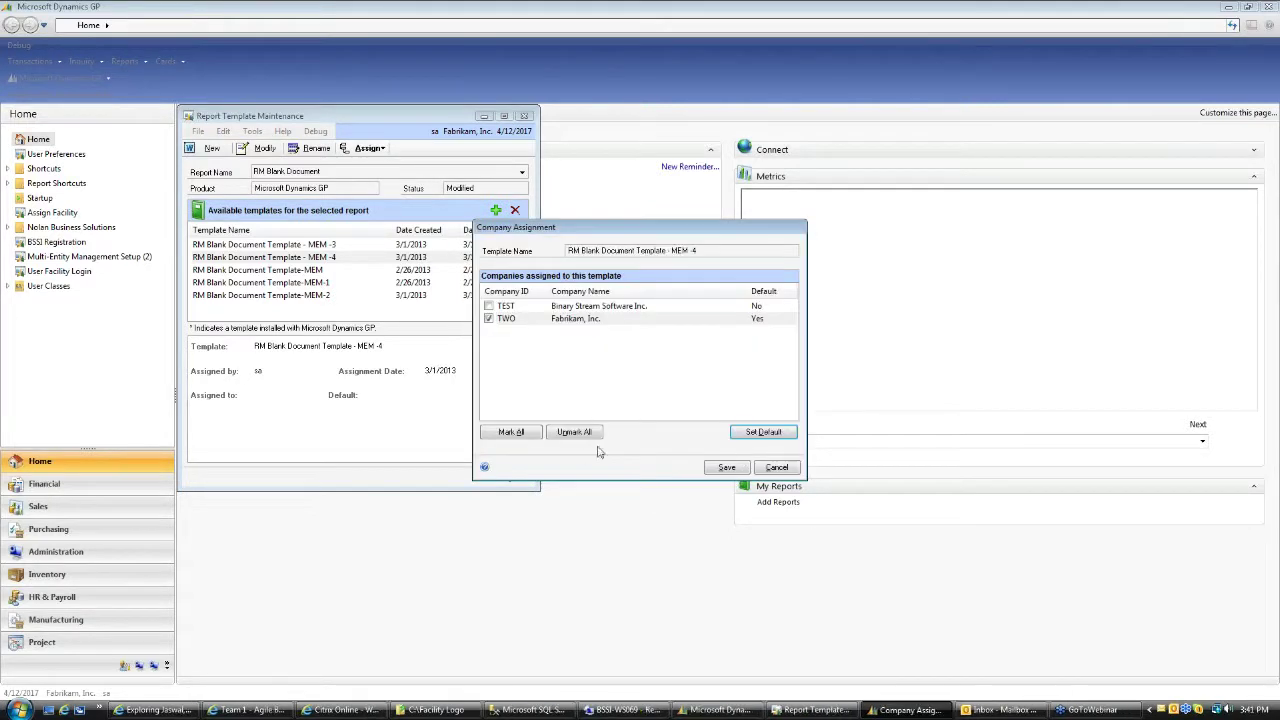
click(722, 467)
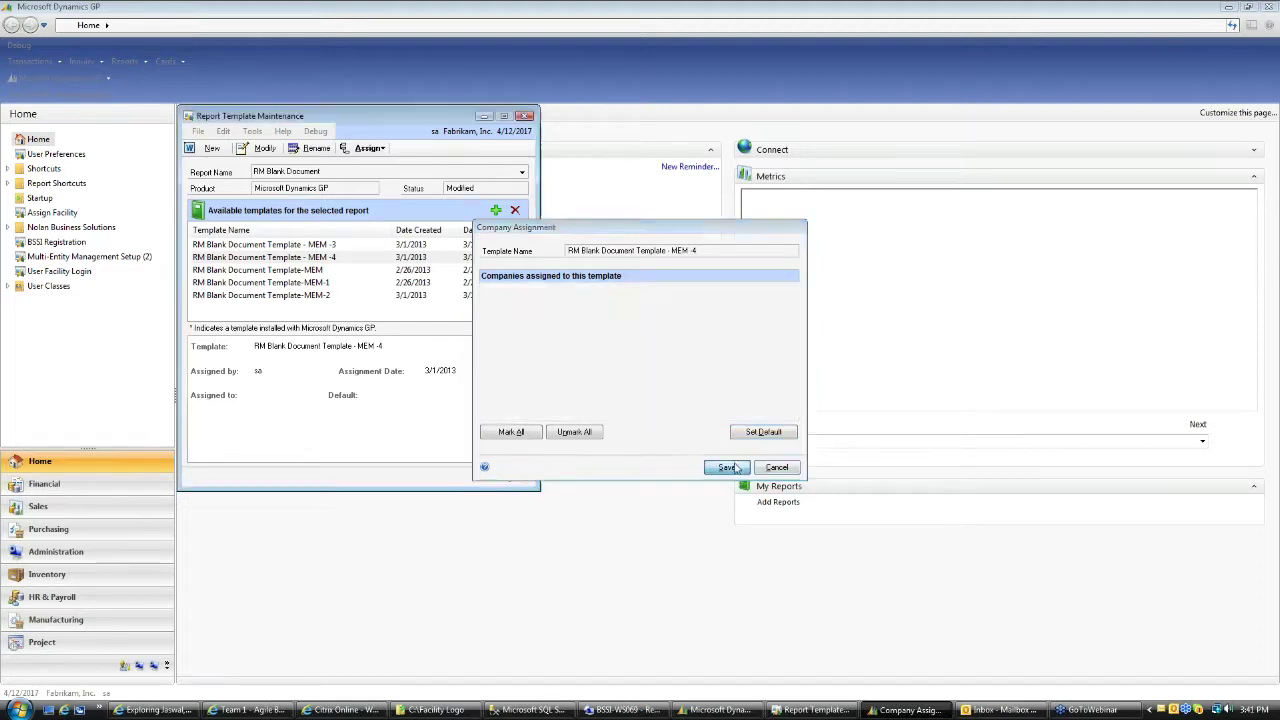
click(324, 258)
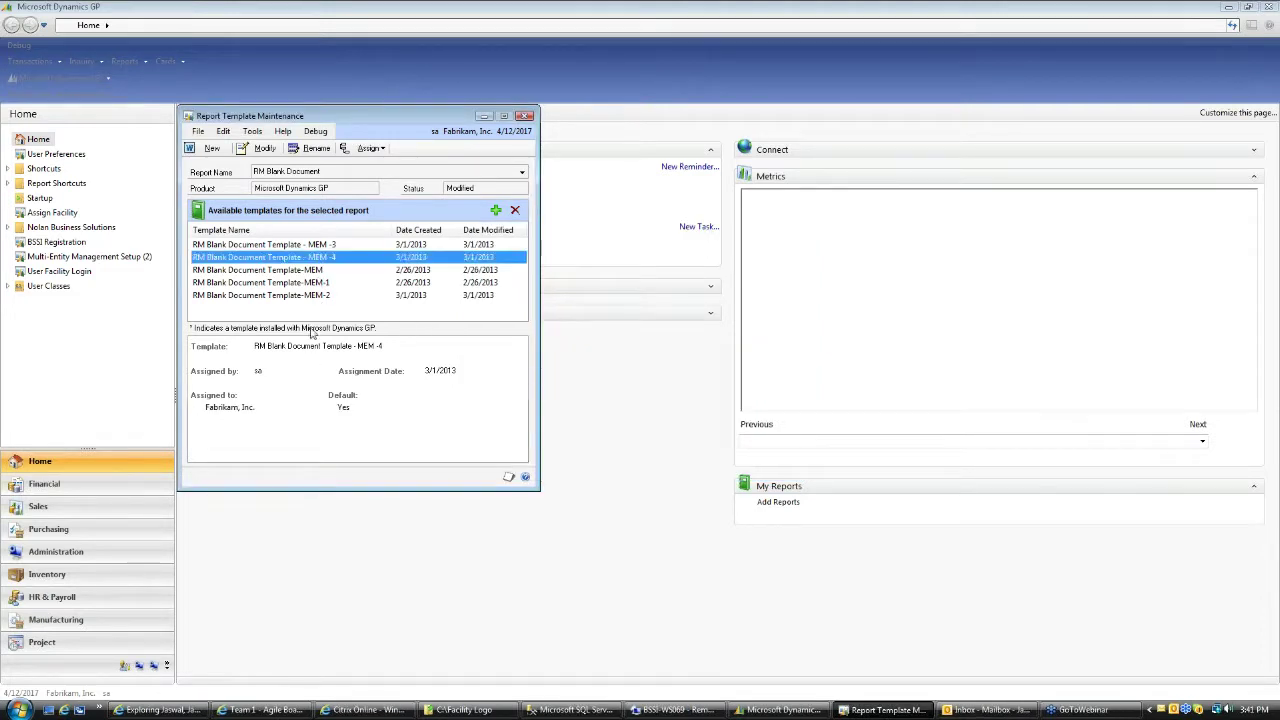
click(528, 117)
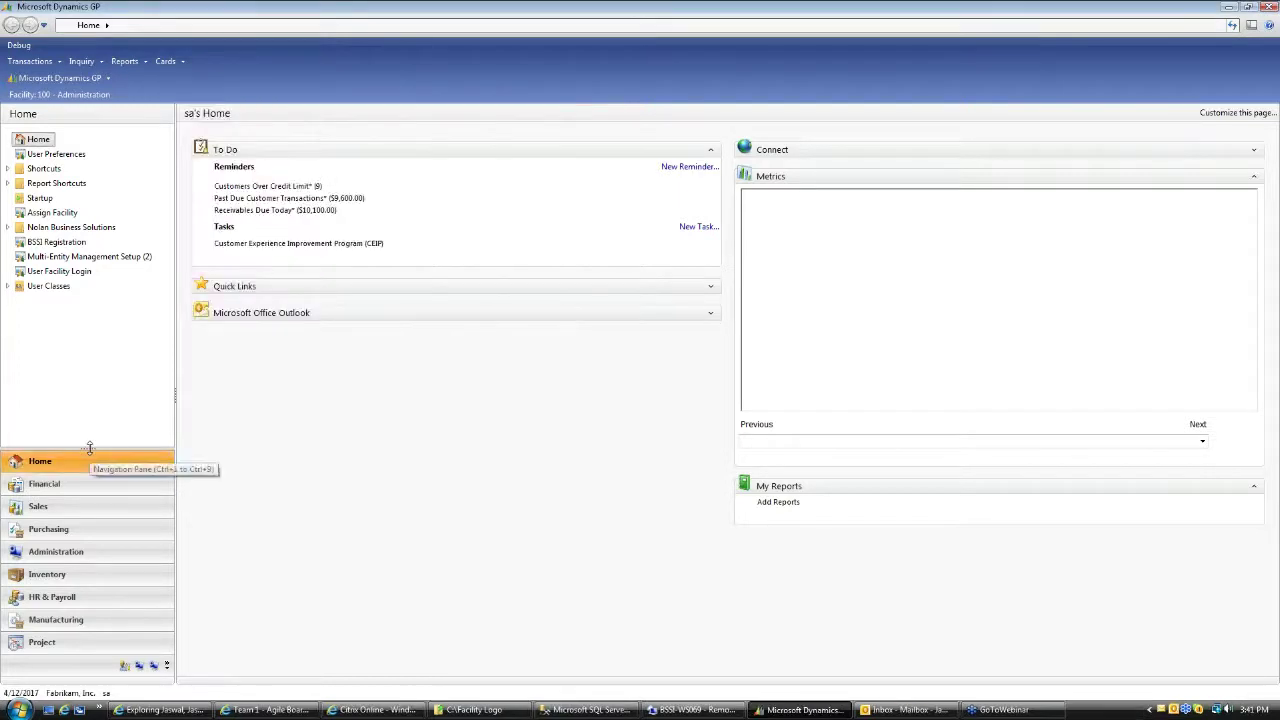
- Go to the Multi-Entity Management area, review the company image assignments in Template Configuration and close them unchanged
drag(88, 450, 102, 310)
click(92, 645)
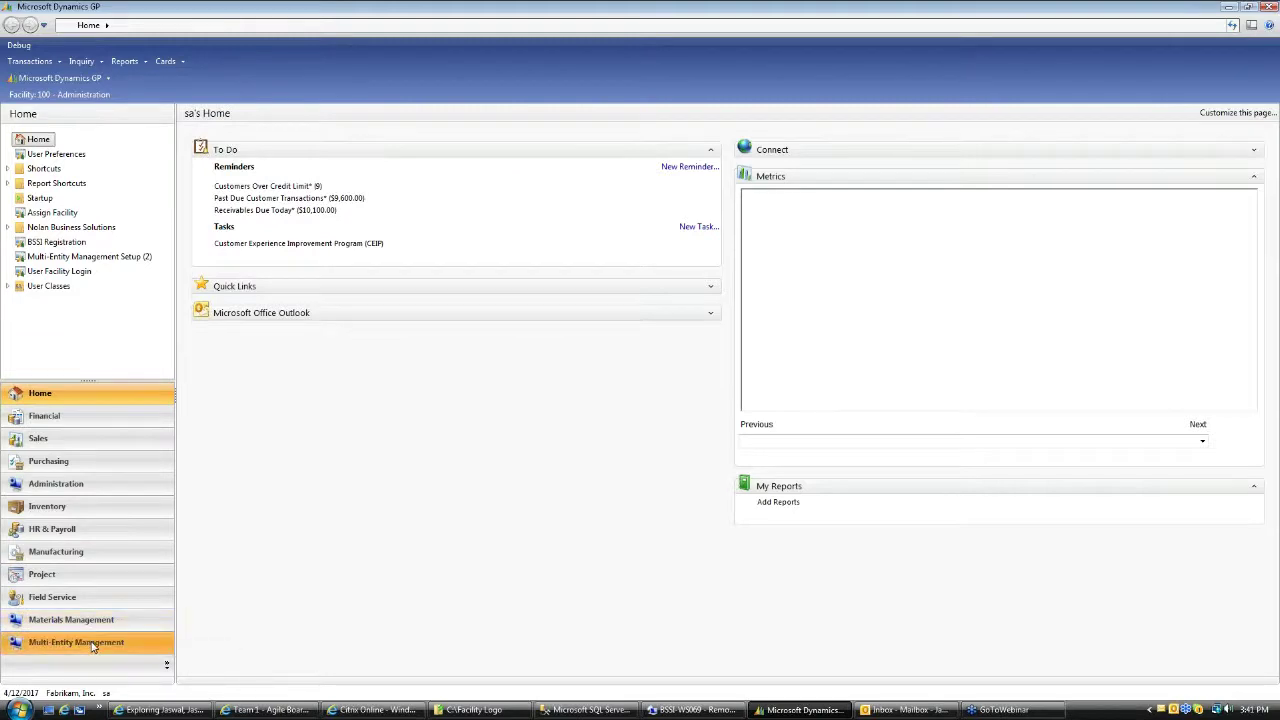
click(139, 63)
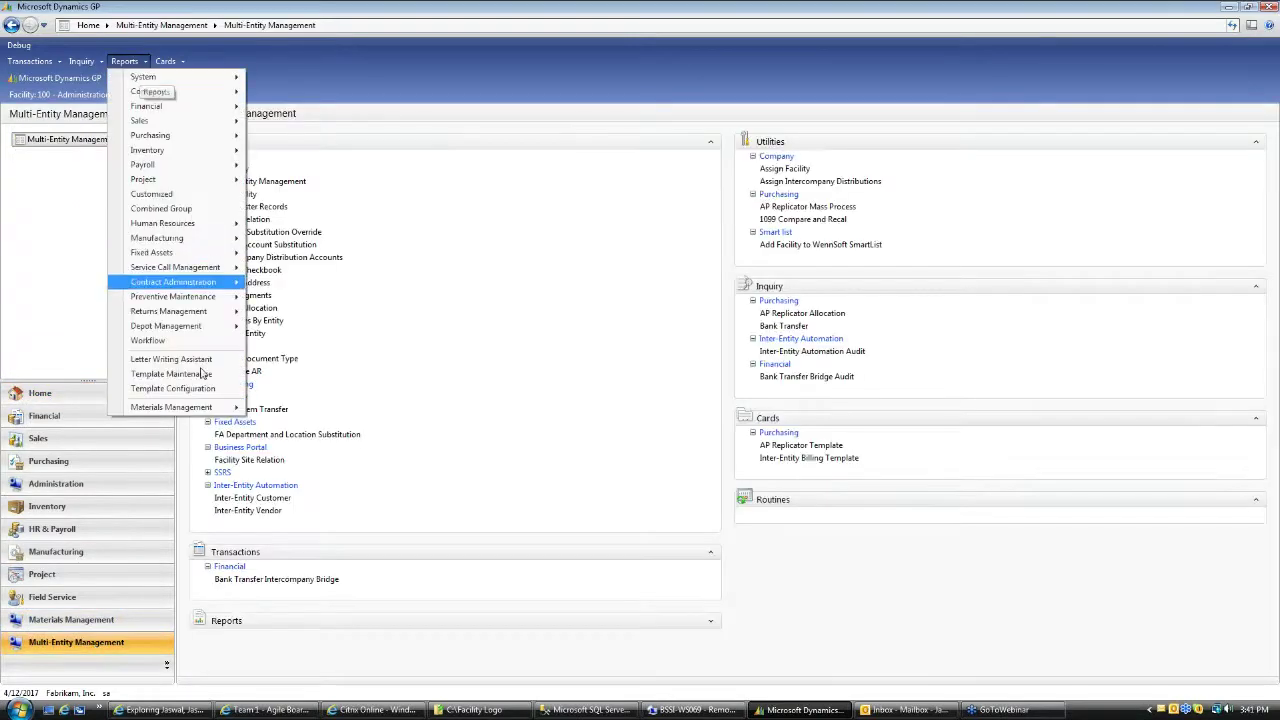
click(195, 390)
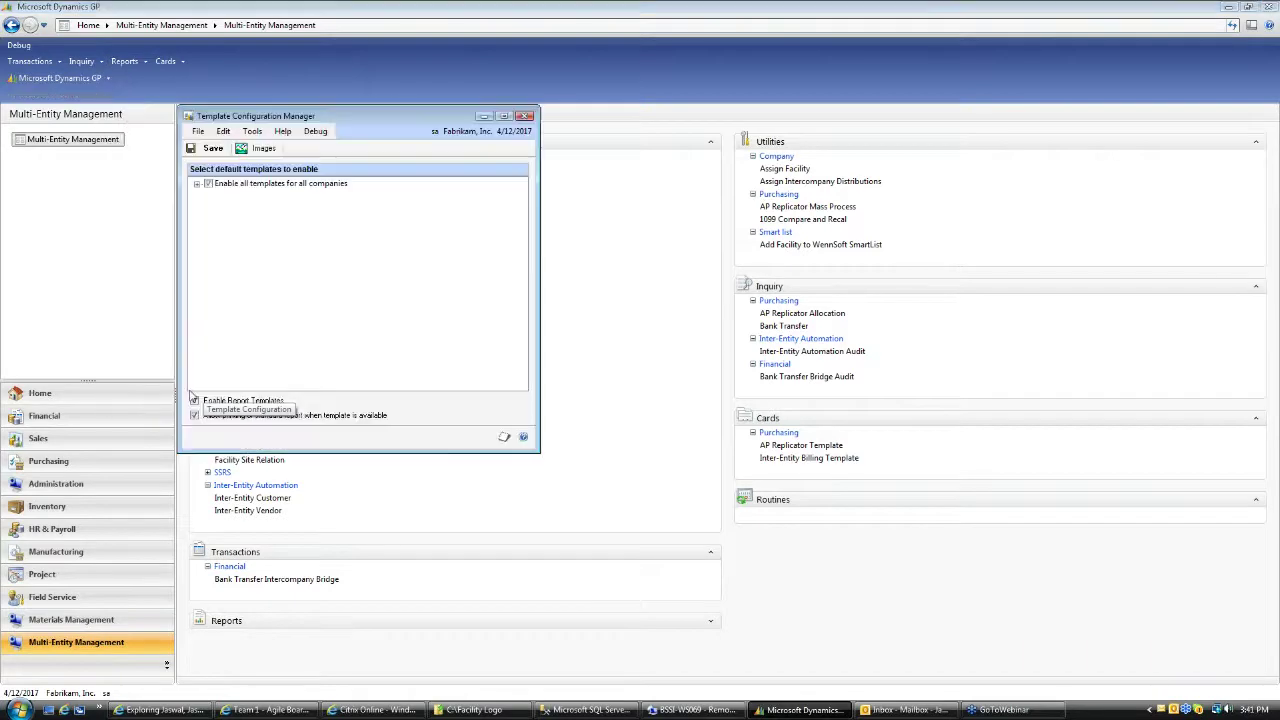
click(262, 148)
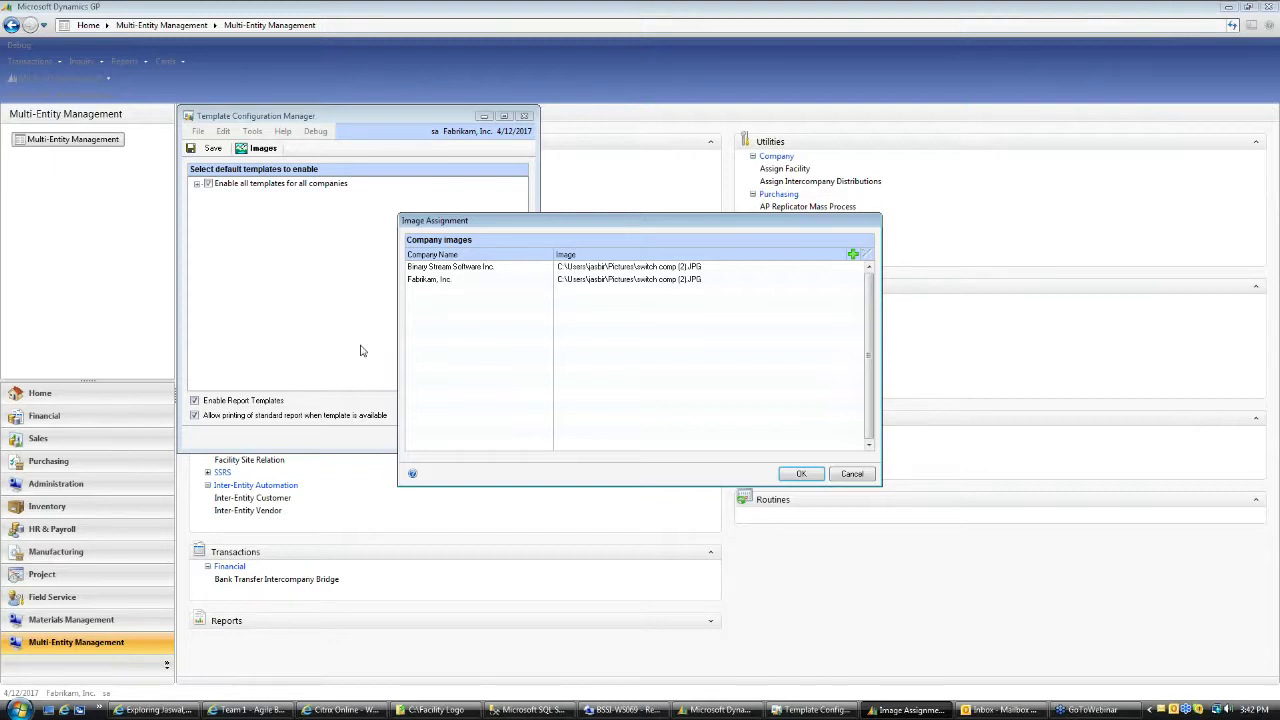
click(852, 475)
click(523, 117)
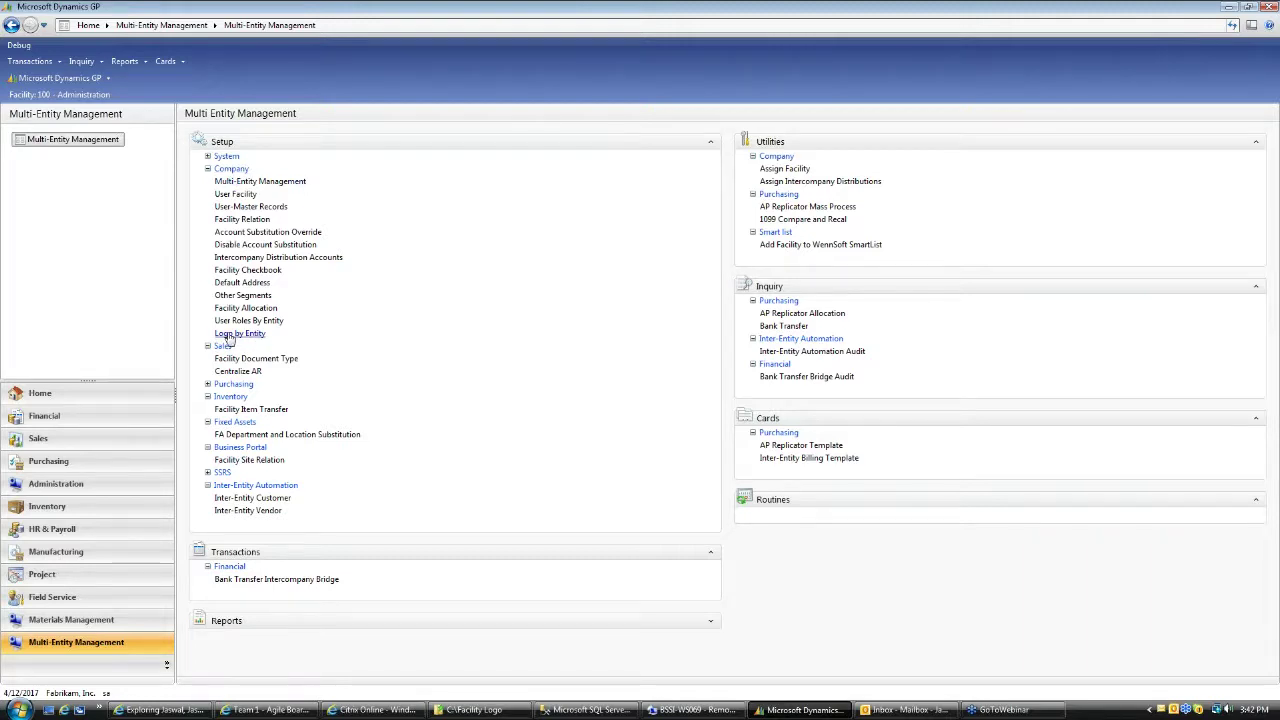
- Open Logo by Entity, check the image path of facility 100, locate 4.jpg in the Sample Pictures folder and cancel the file selection
click(250, 336)
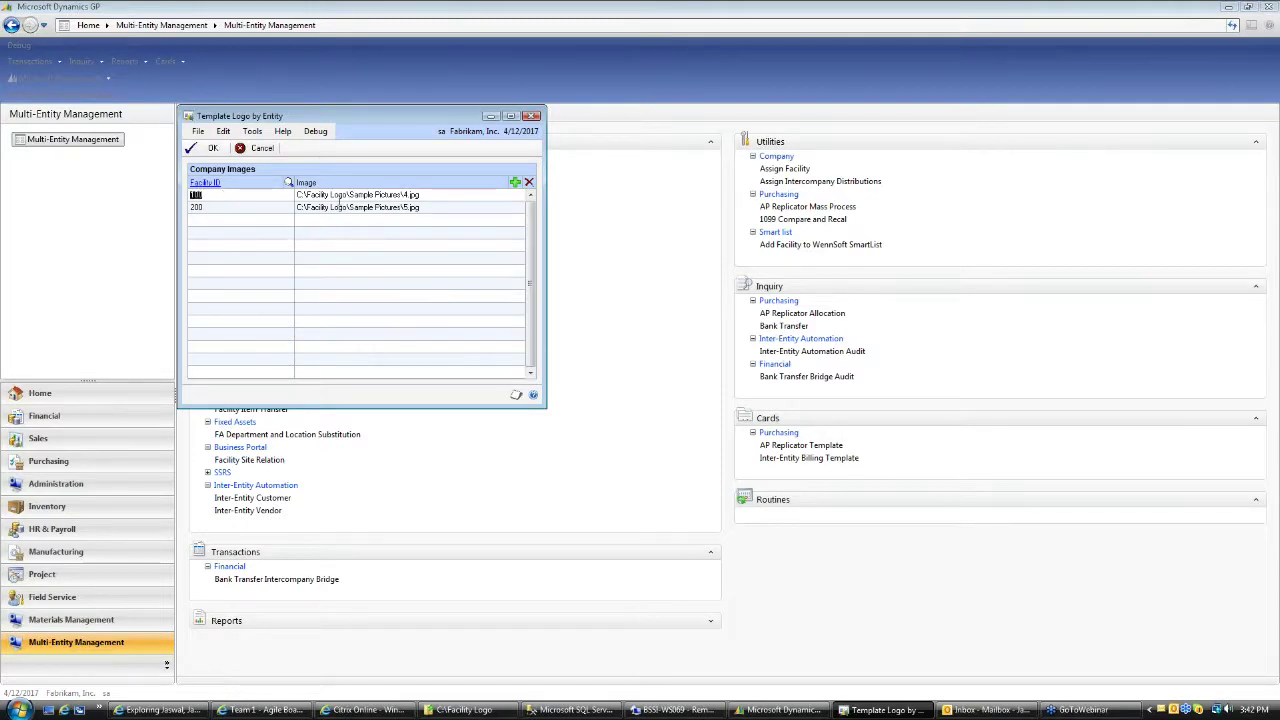
key(Tab)
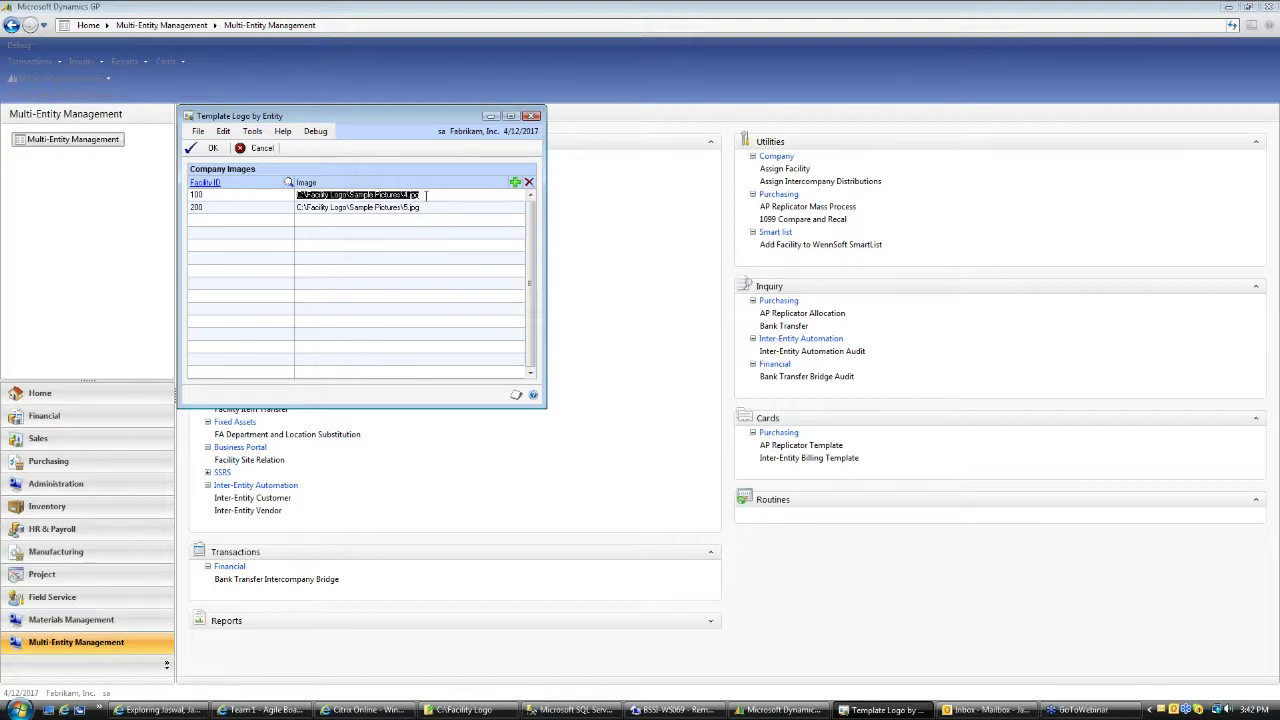
click(514, 183)
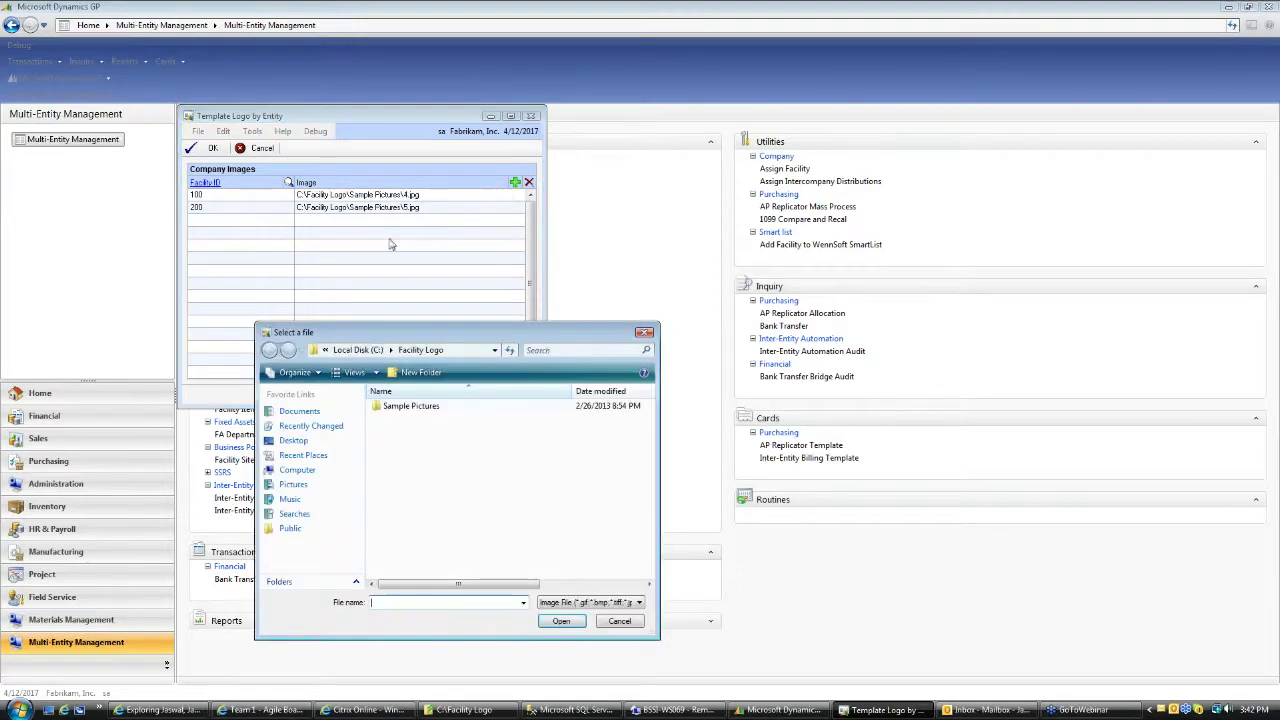
double_click(405, 405)
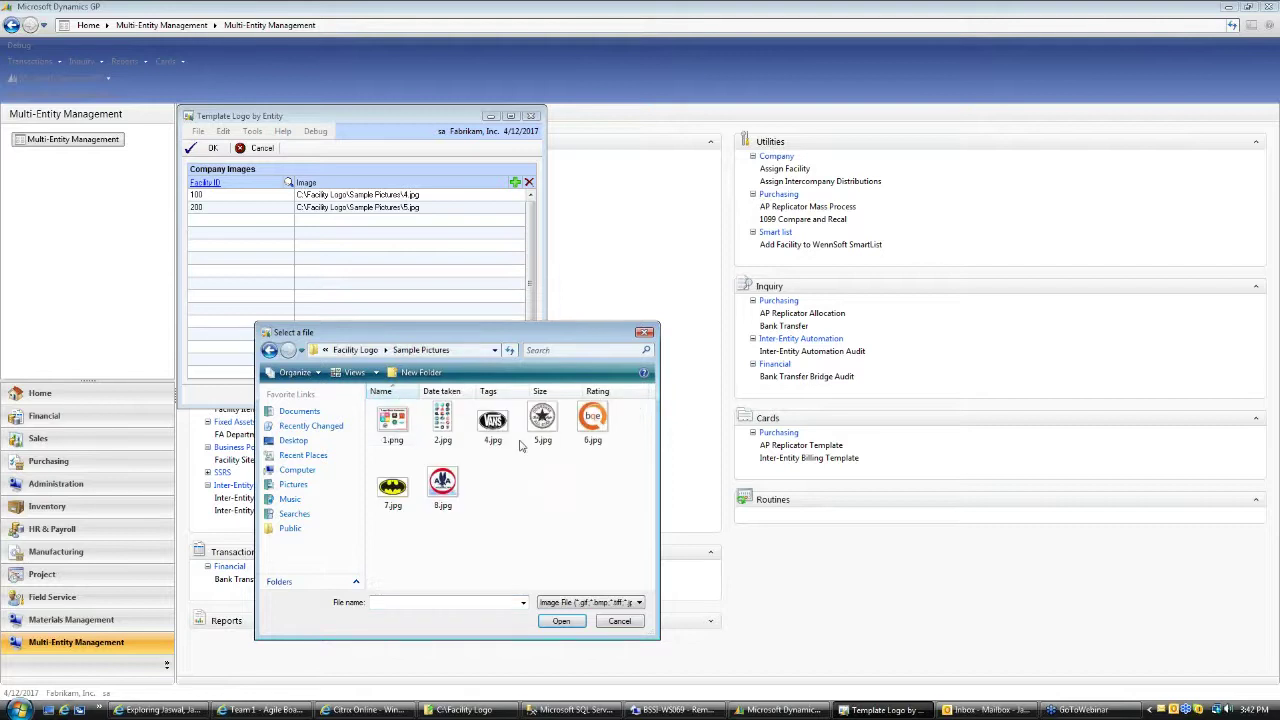
click(506, 446)
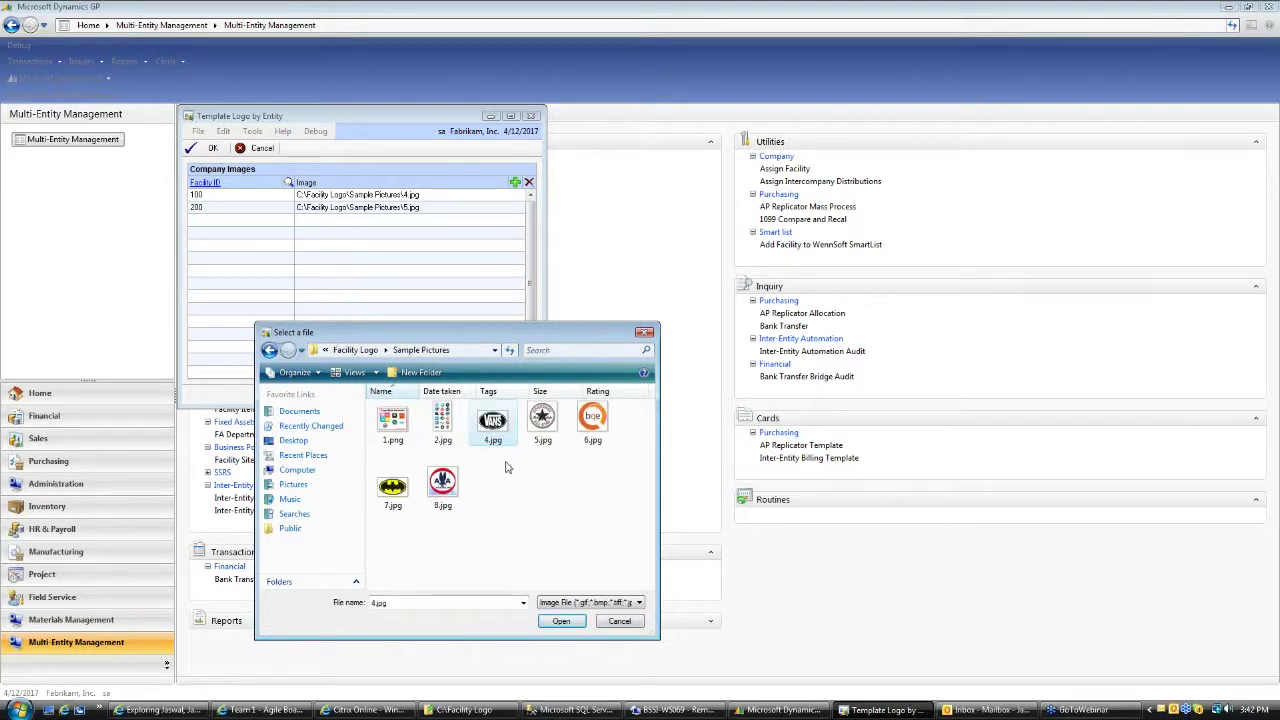
click(618, 621)
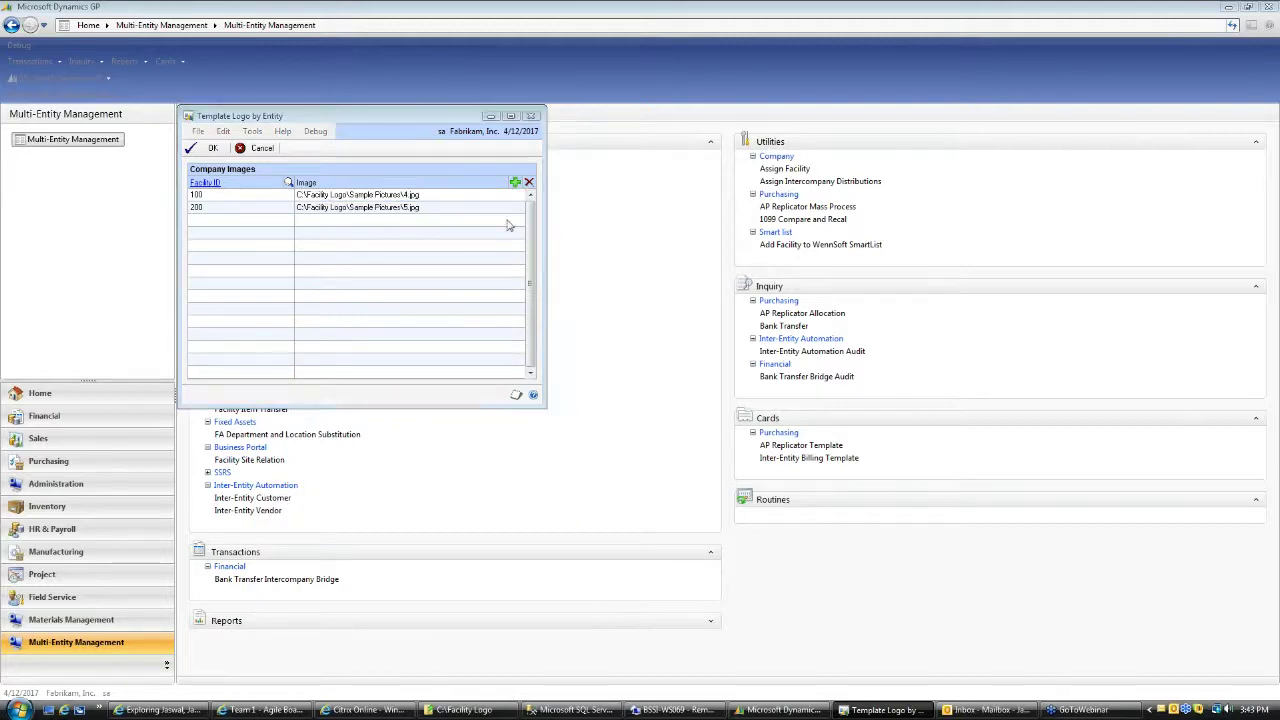
- Locate facility 200's logo 5.jpg in the Sample Pictures folder, cancel the file selection and close the entity logo assignments unchanged
click(507, 226)
double_click(450, 410)
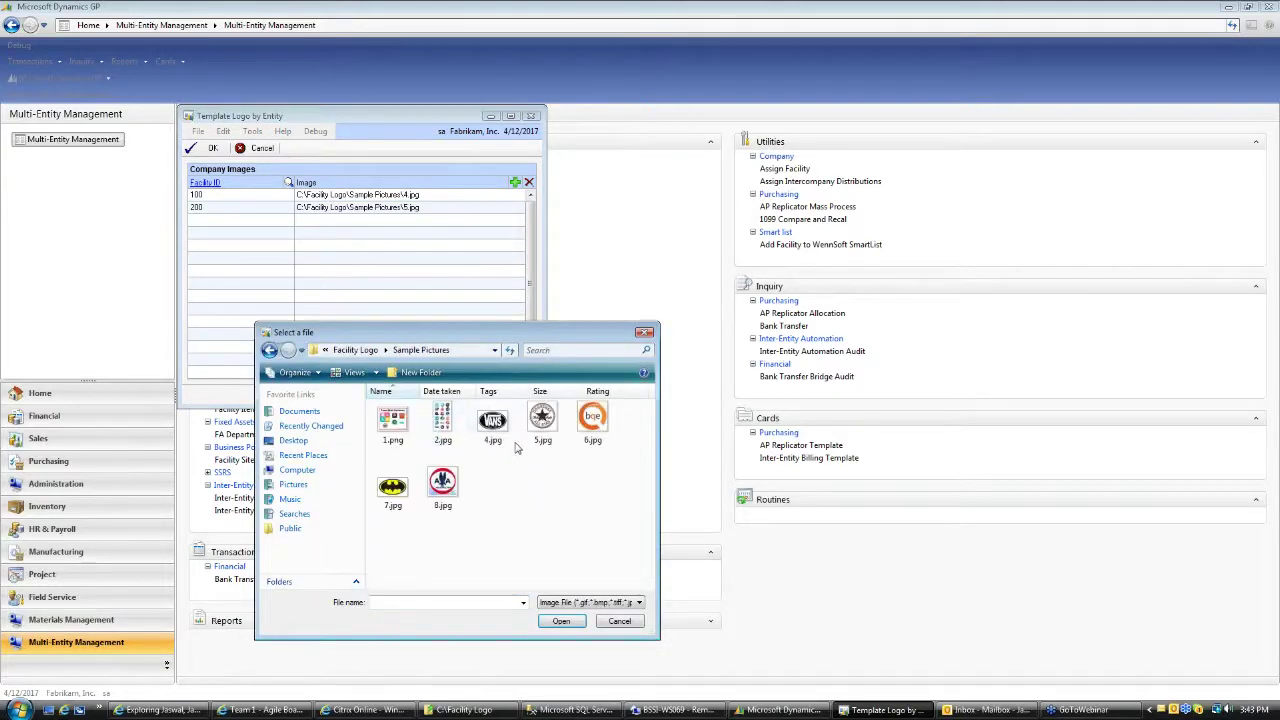
click(541, 443)
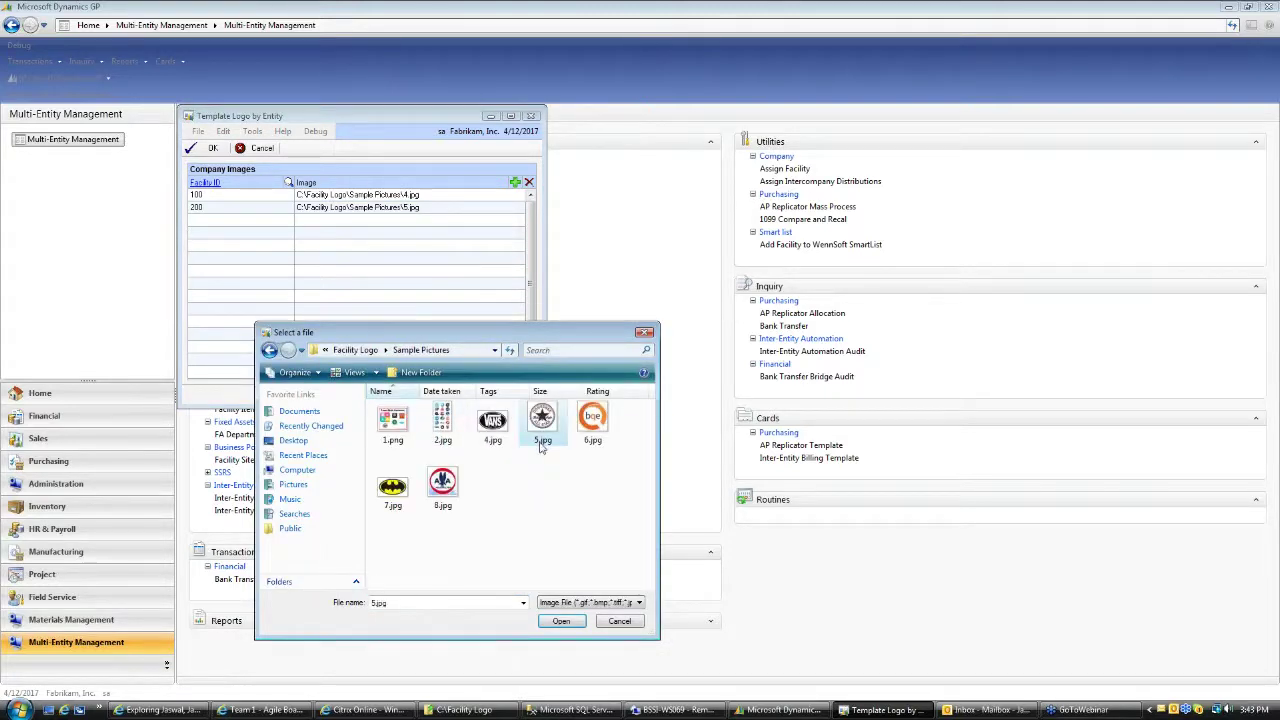
click(618, 621)
click(531, 116)
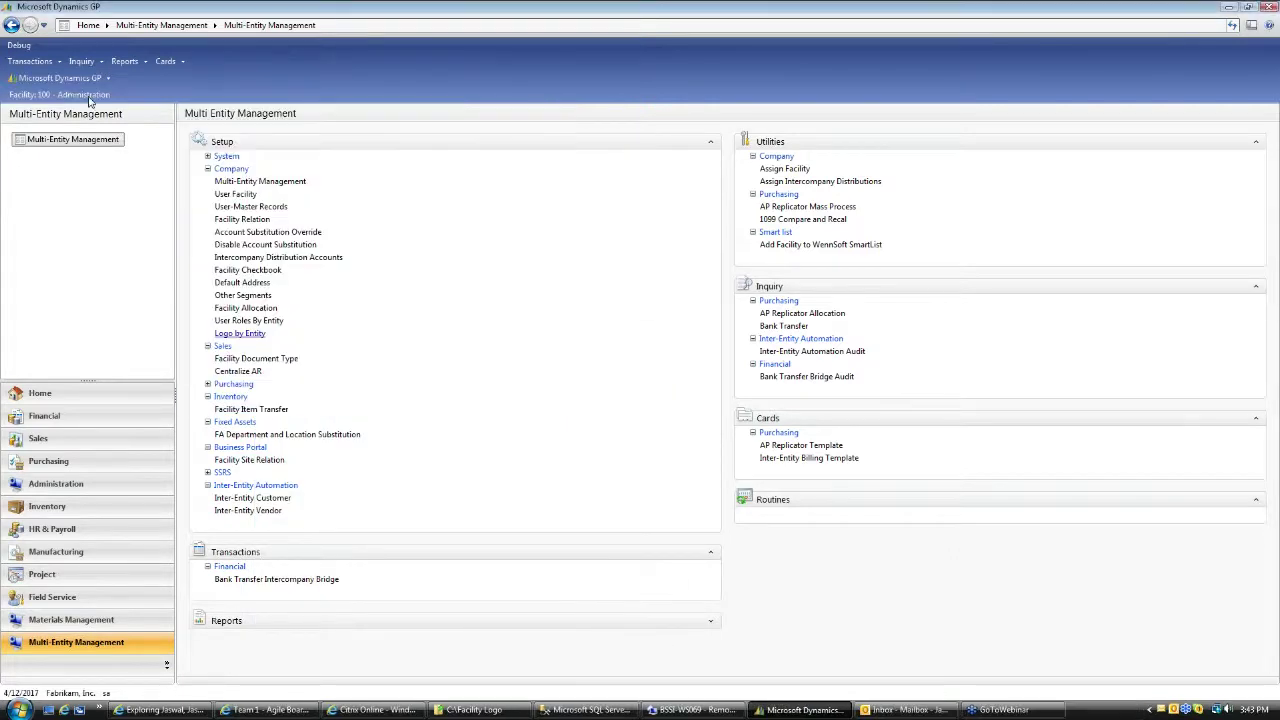
click(30, 61)
mouse_move(62, 96)
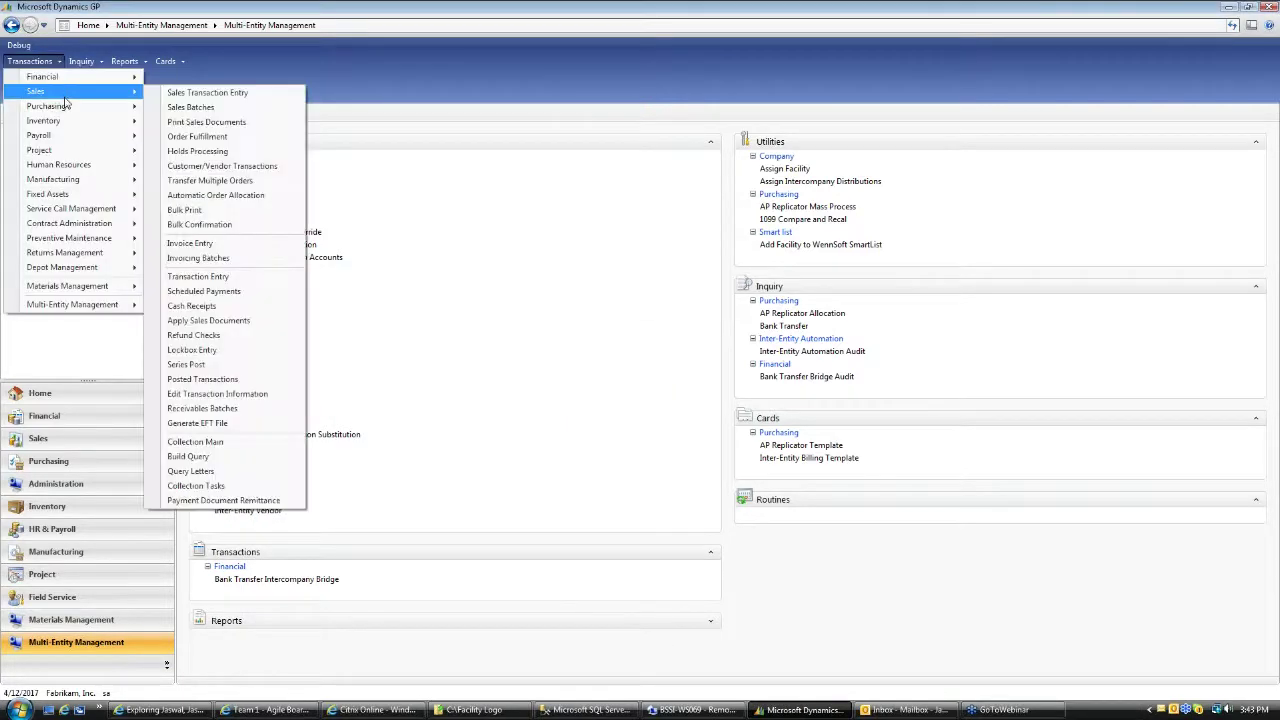
click(233, 278)
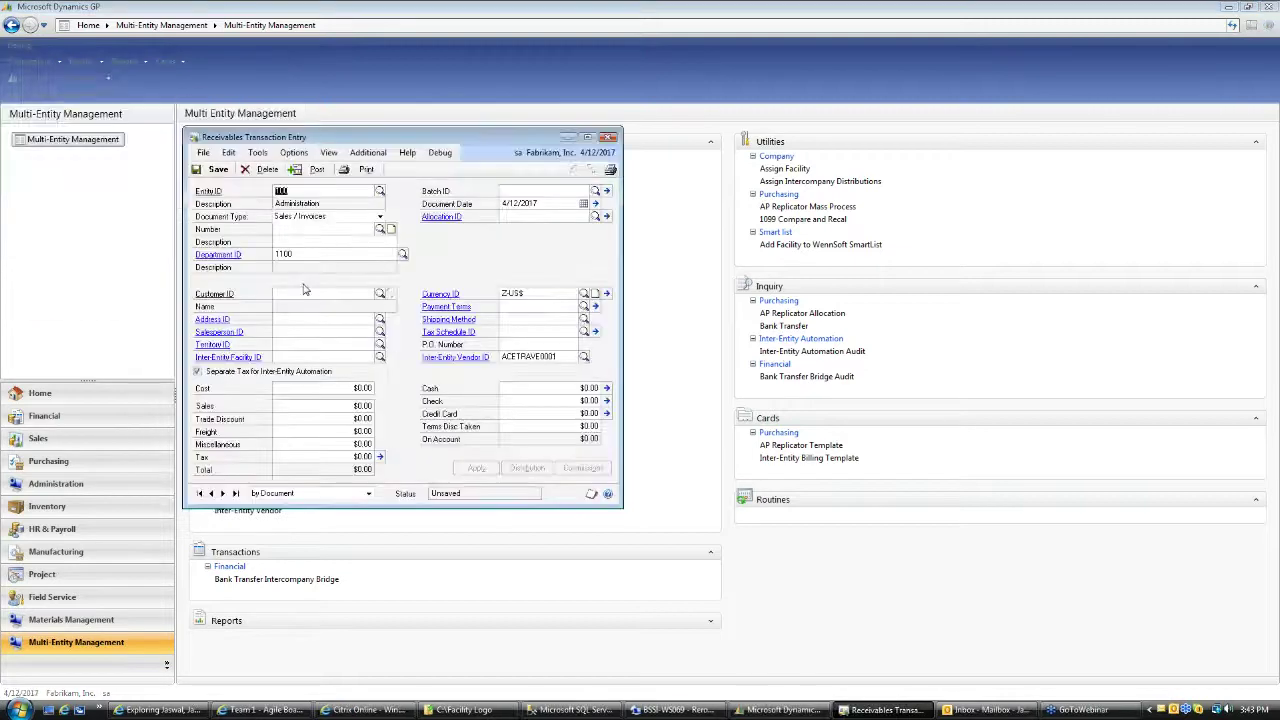
key(Tab)
key(Tab)
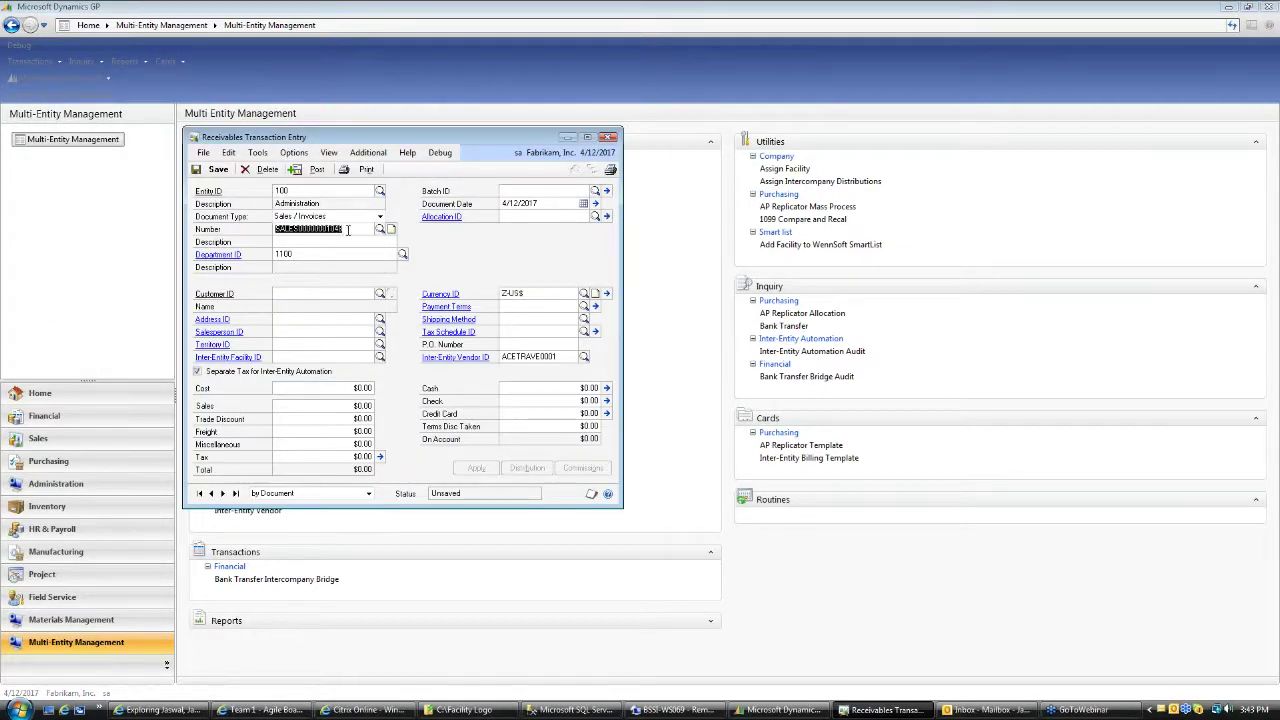
click(348, 229)
text(6)
key(Tab)
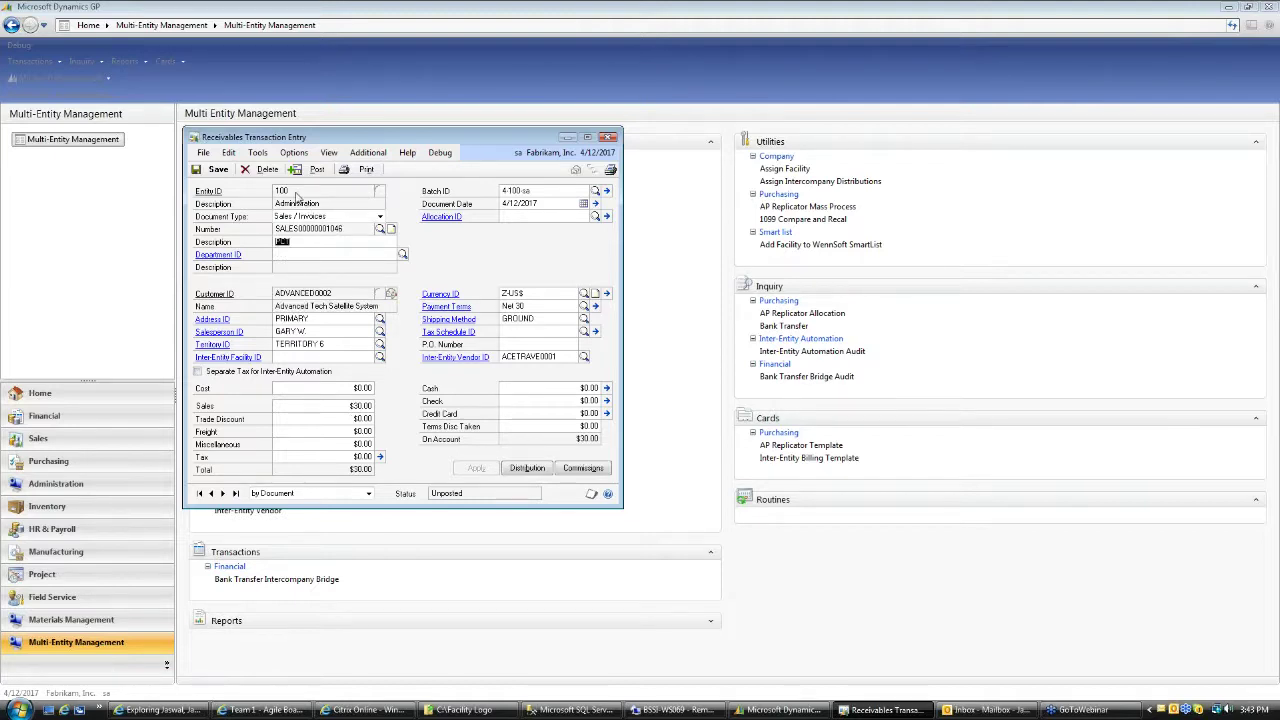
- Print the invoice to the screen with the Template report type, check its Entity Name line in Word and close the document
click(358, 170)
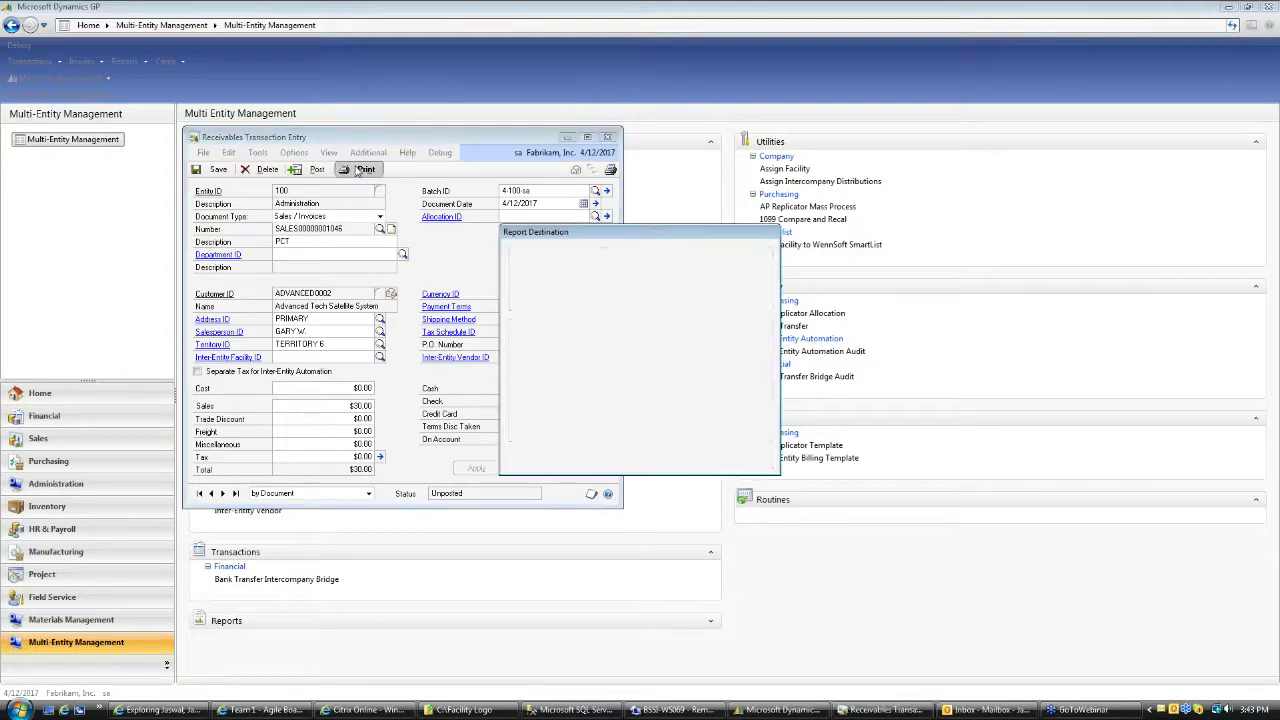
click(538, 358)
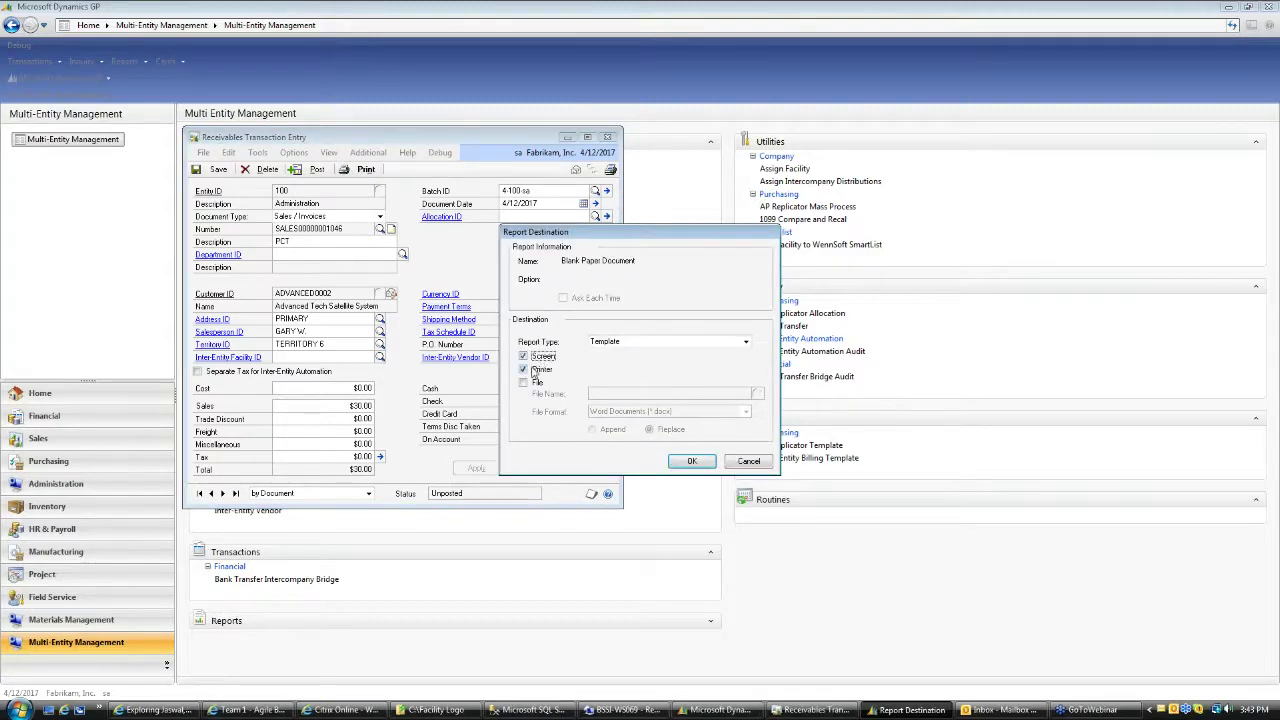
click(535, 372)
click(699, 465)
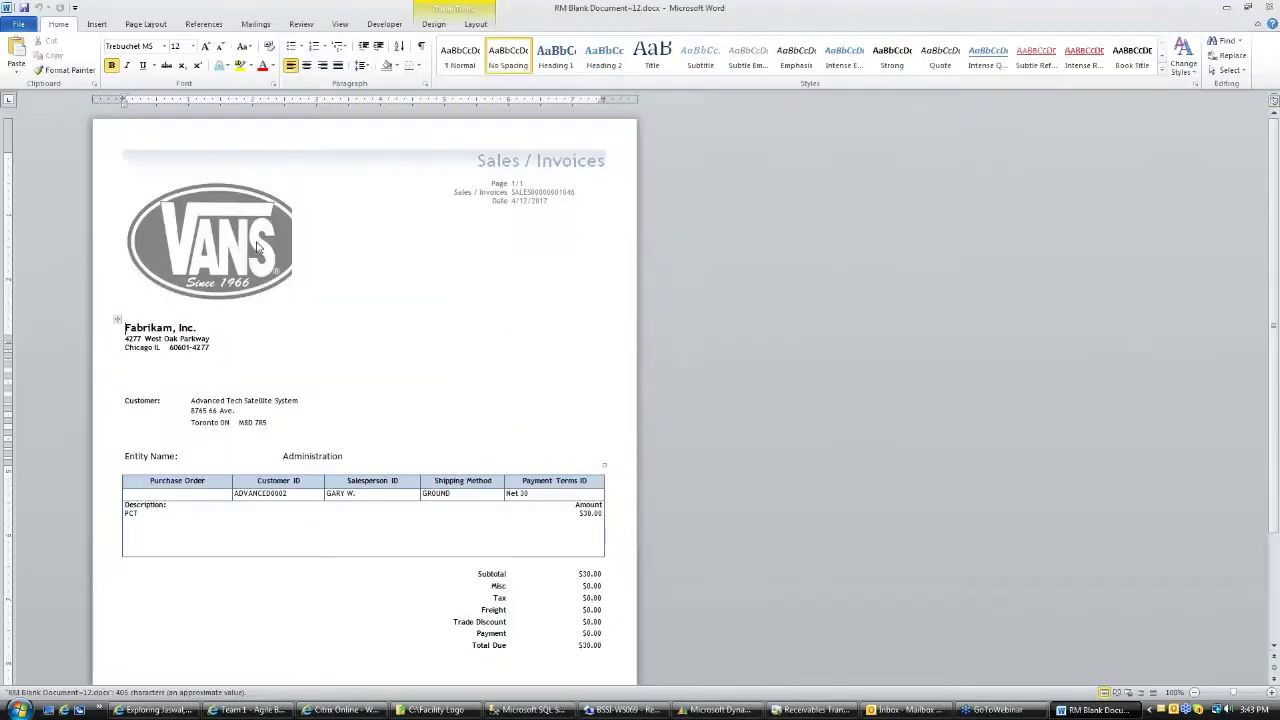
drag(127, 456, 328, 460)
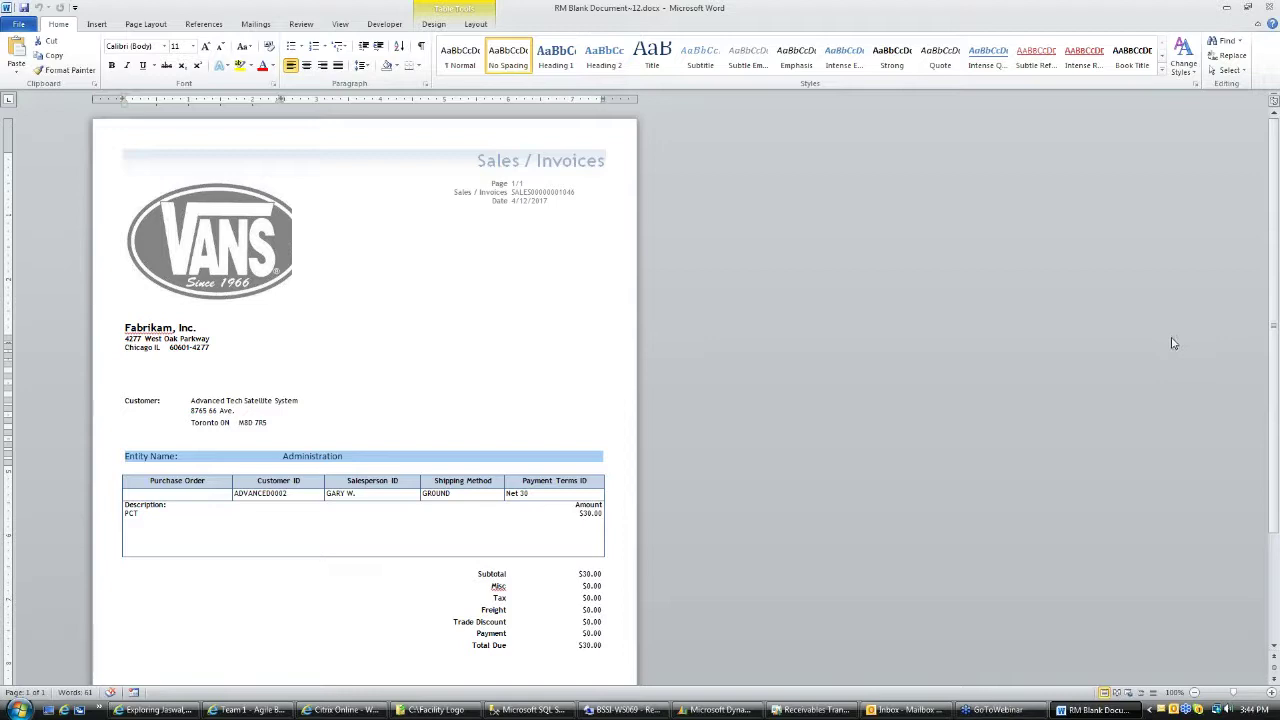
click(1270, 7)
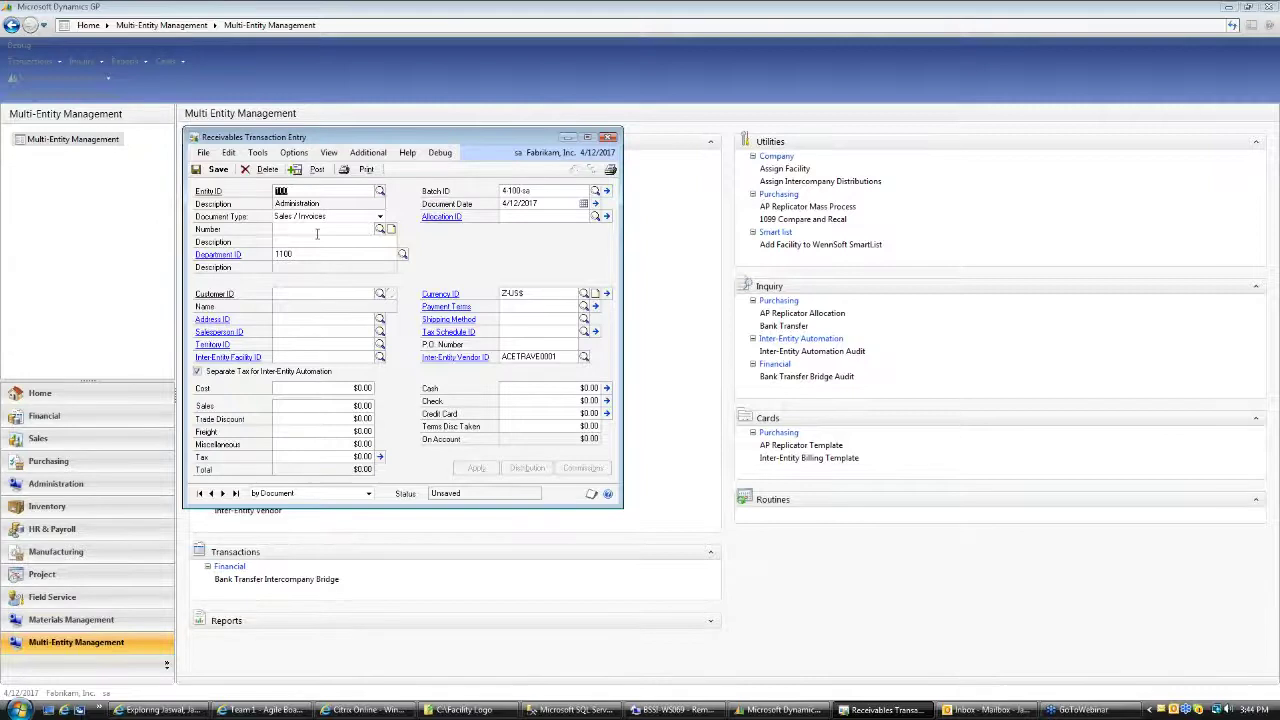
click(349, 229)
key(BackSpace)
text(7)
key(Tab)
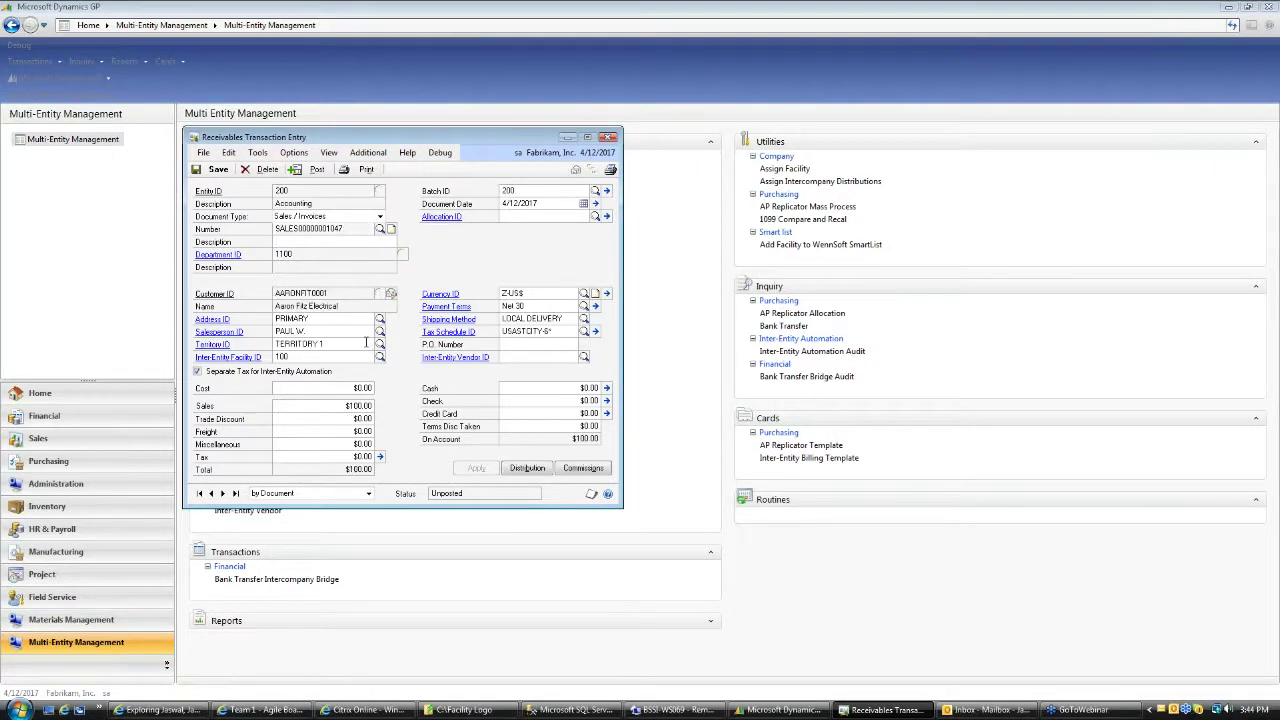
- Print the entity 200 invoice to the screen with the Template report type
click(357, 172)
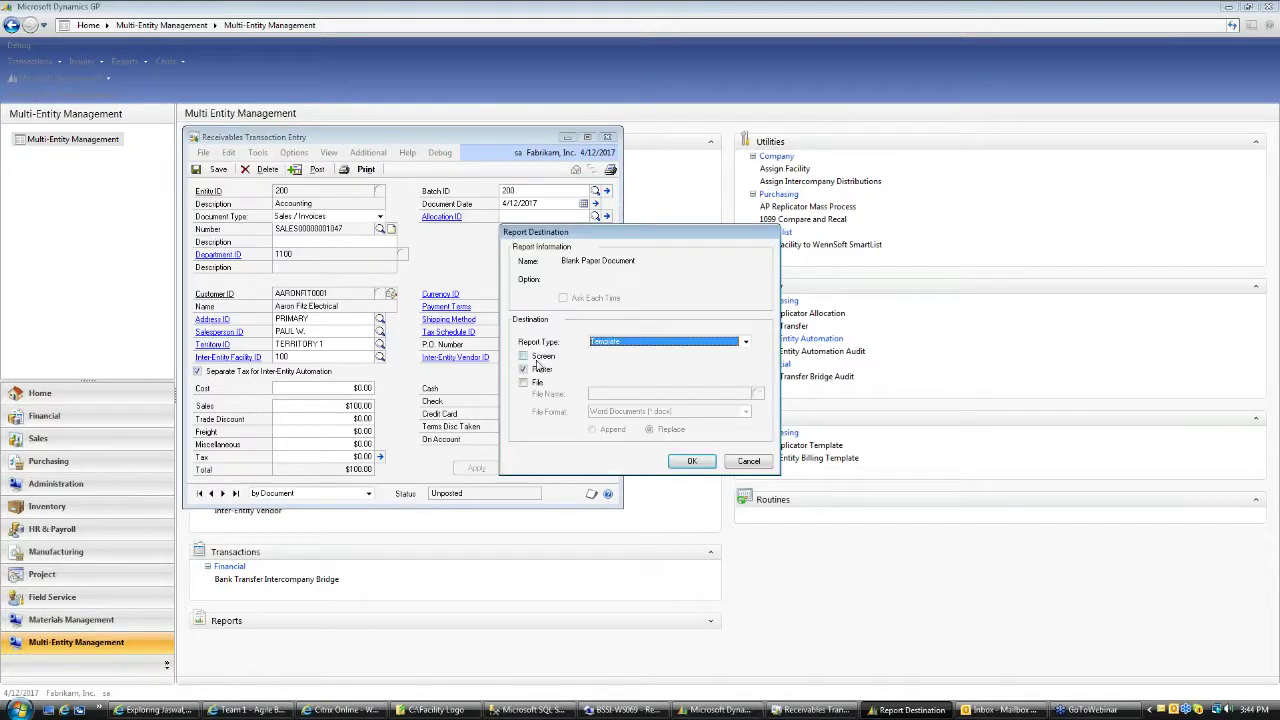
click(523, 356)
click(697, 462)
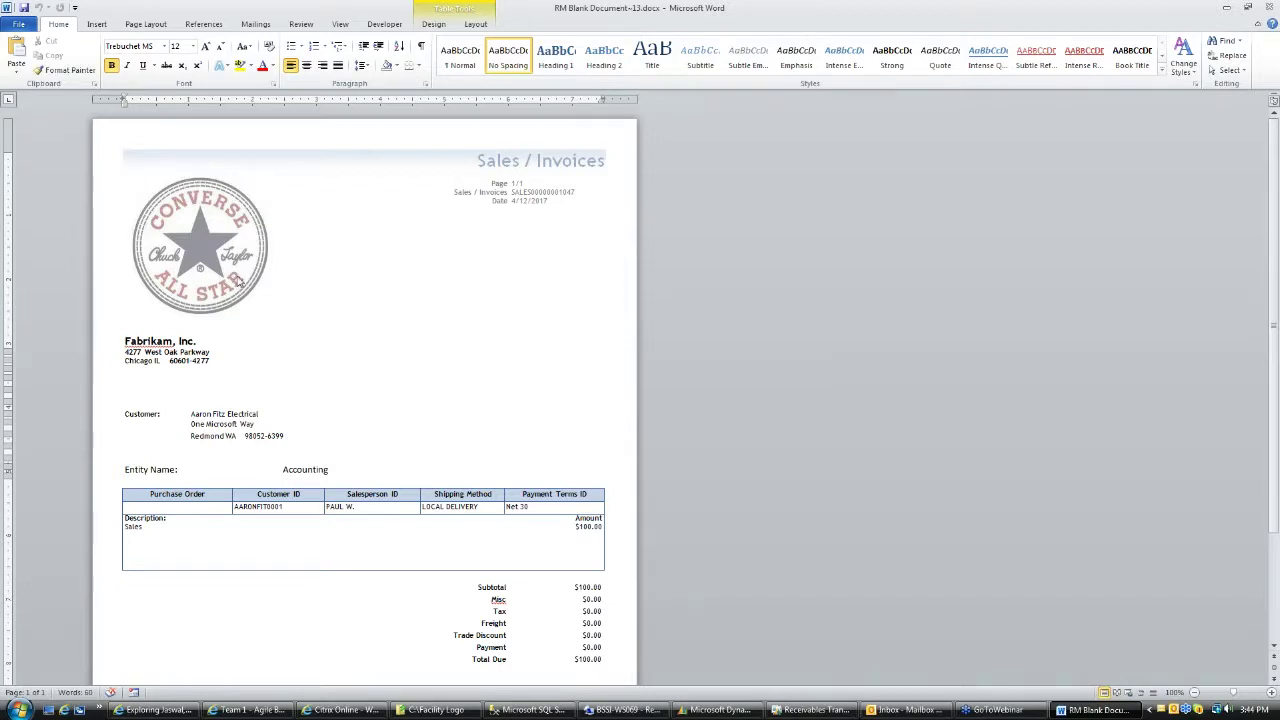
- Examine the Entity Name line on the printed entity 200 invoice and close the Word document
drag(125, 469, 358, 469)
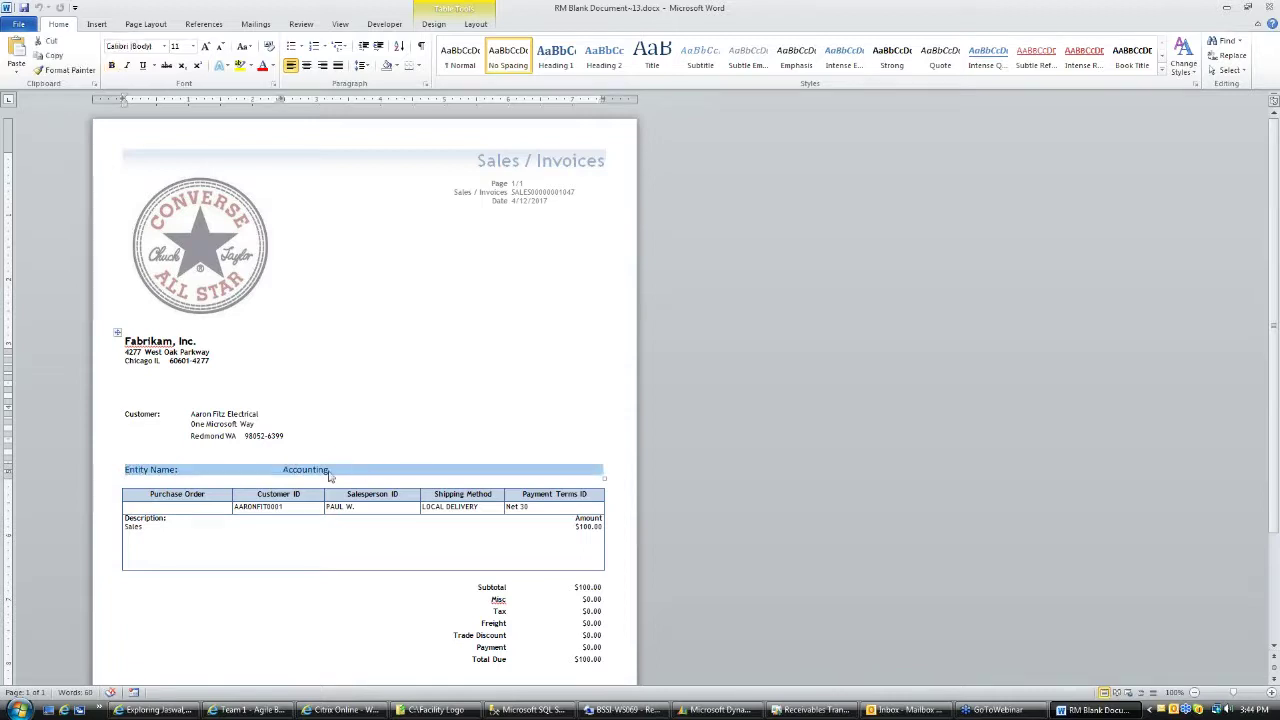
double_click(294, 470)
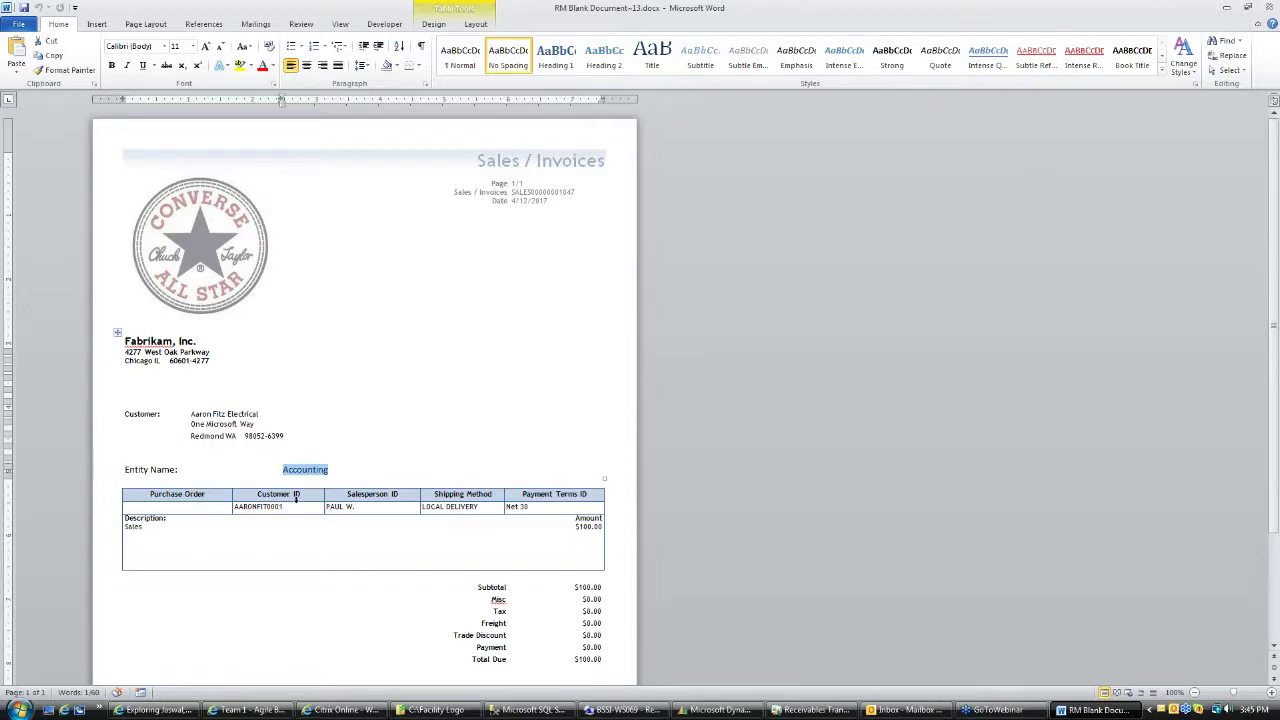
click(114, 475)
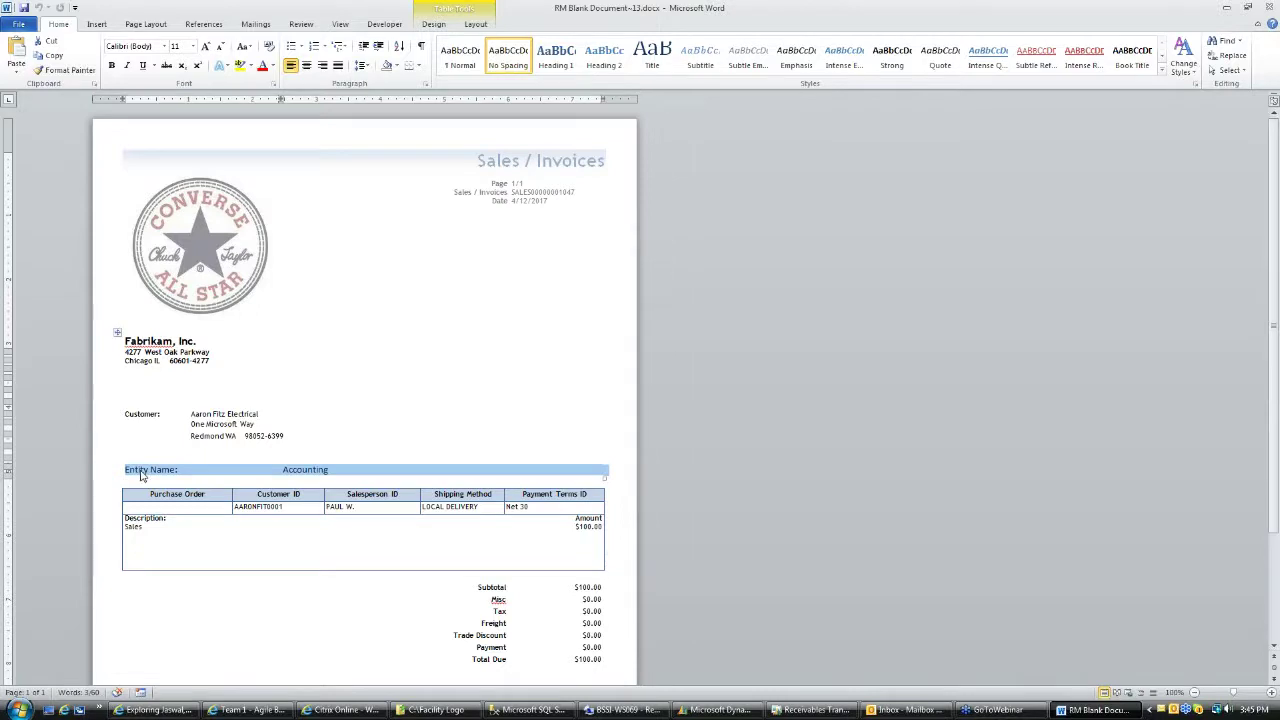
click(1270, 12)
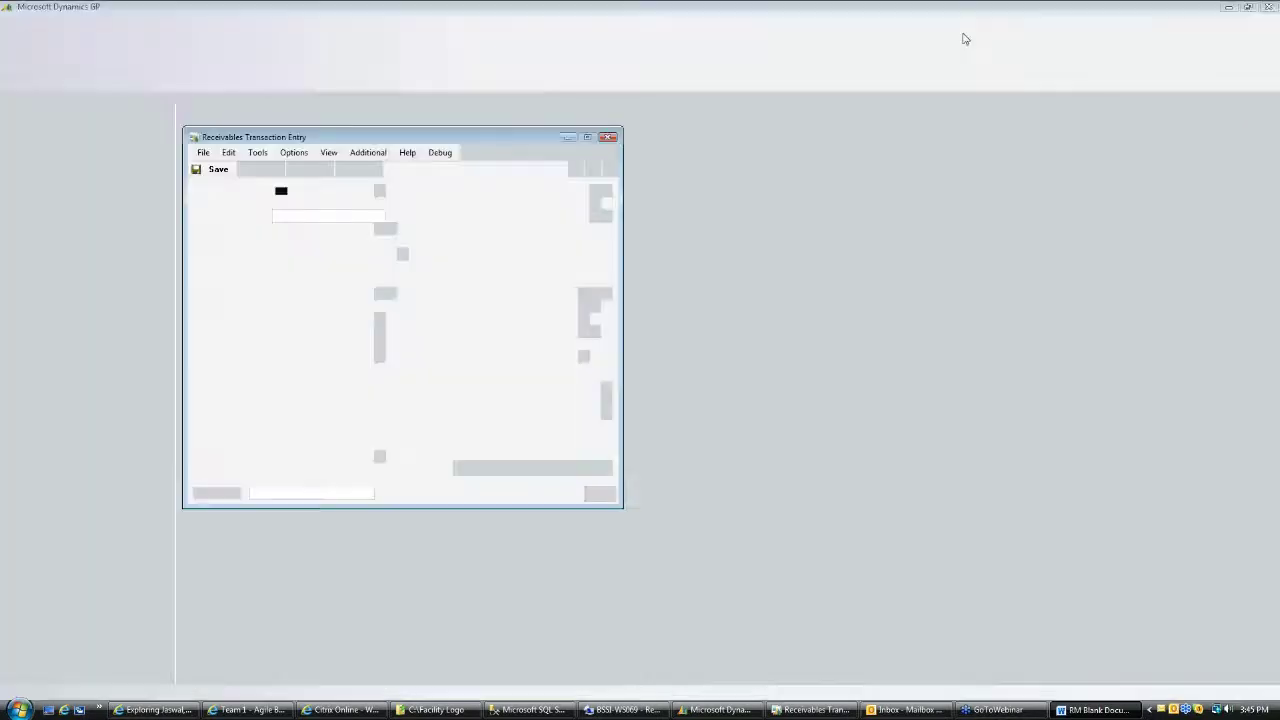